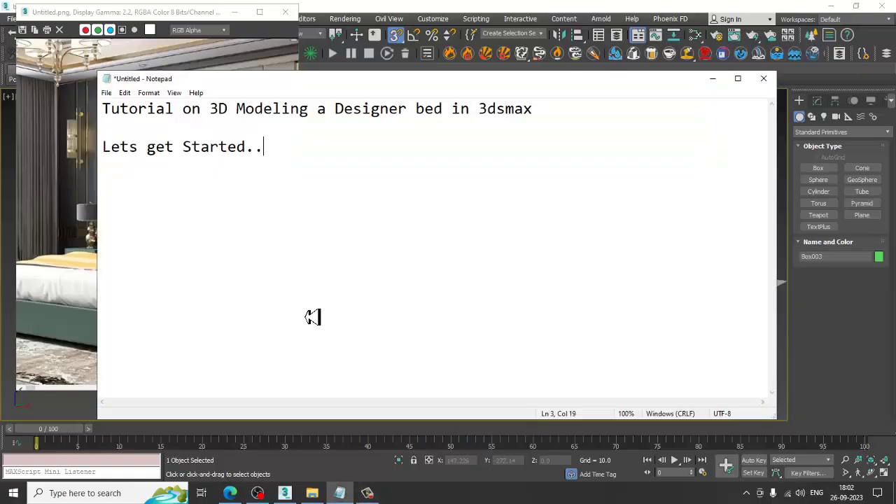
# Step: Select the Notepad title text and minimize Notepad to reveal the bed scene viewport
pyautogui.hotkey('ctrl', 'a')
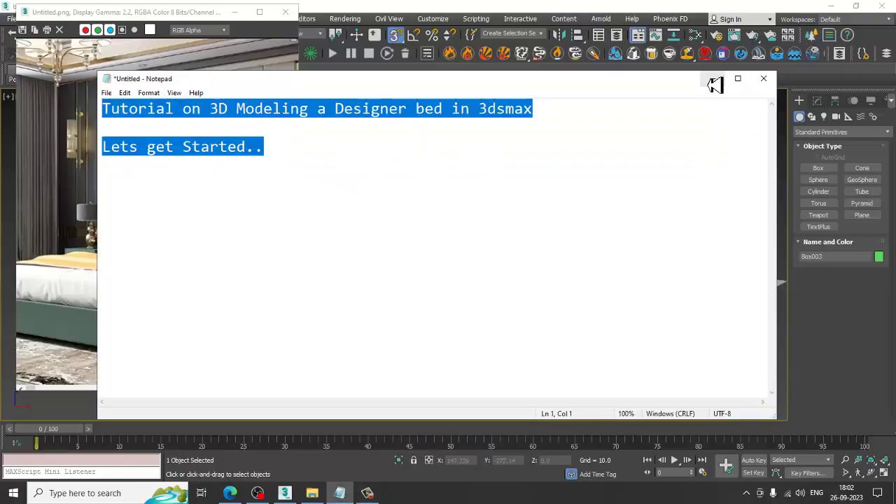
pyautogui.click(713, 78)
# Step: Frame the bed base and switch the Create panel to Extended Primitives
pyautogui.scroll(5, 490, 273)
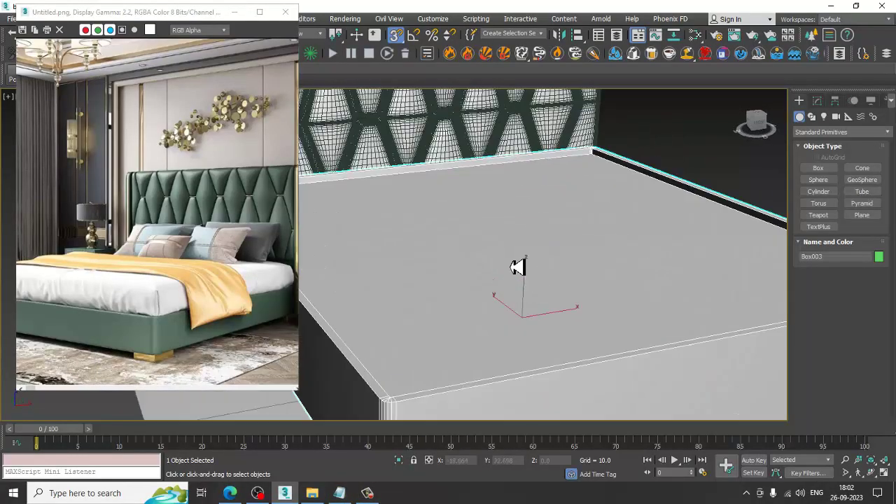
pyautogui.keyDown('alt'); pyautogui.moveTo(516, 267); pyautogui.dragTo(668, 287, button='middle'); pyautogui.keyUp('alt')
pyautogui.press('w')
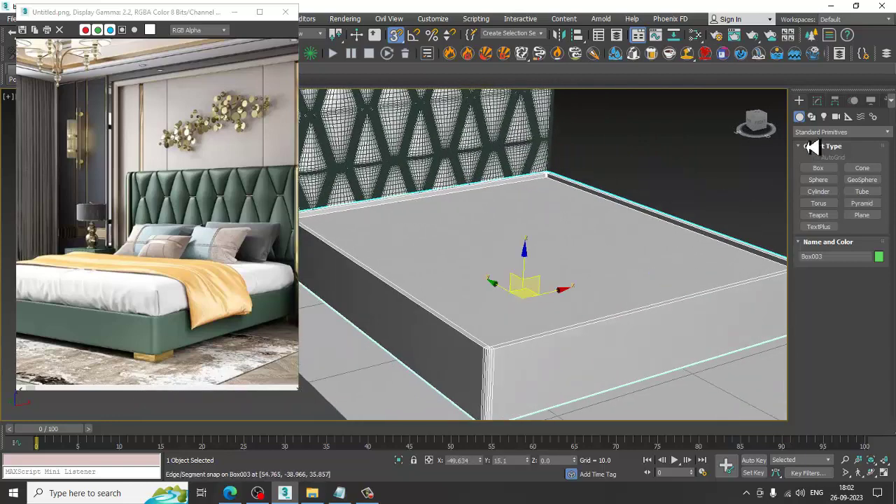
pyautogui.click(840, 131)
pyautogui.click(837, 154)
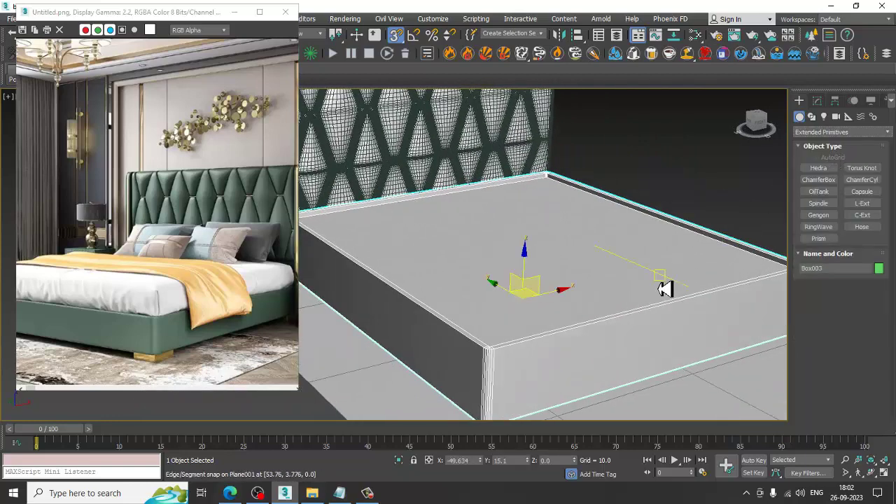
pyautogui.scroll(-11, 666, 286)
pyautogui.click(832, 133)
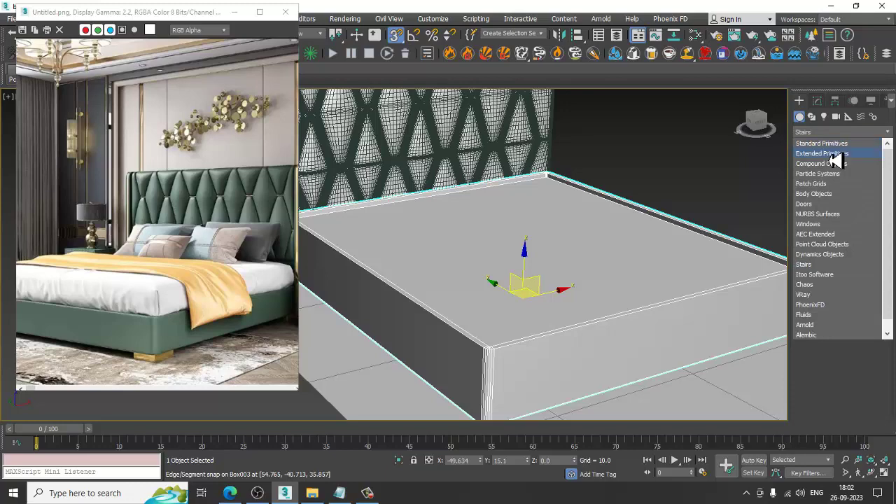
pyautogui.click(836, 155)
pyautogui.keyDown('alt'); pyautogui.moveTo(624, 292); pyautogui.dragTo(652, 277, button='middle'); pyautogui.keyUp('alt')
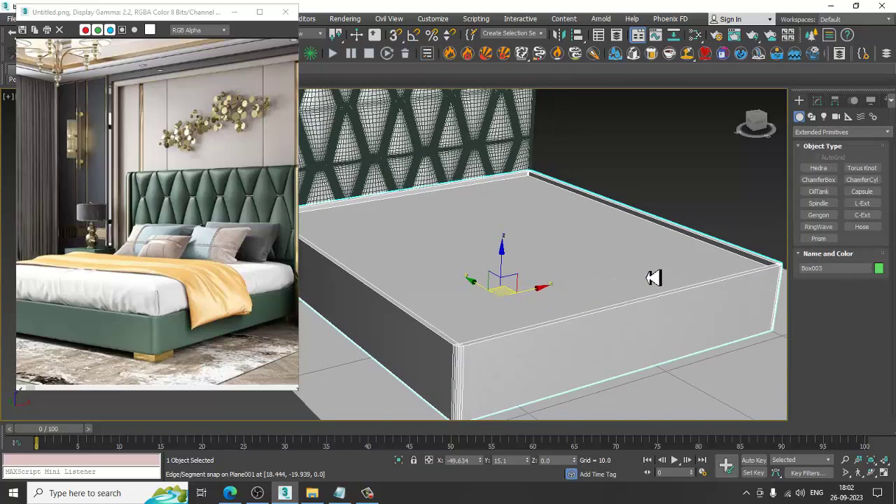
# Step: Draw a ChamferBox about 223 × 207 over the bed base in Top view, setting height and fillet
pyautogui.click(840, 183)
pyautogui.scroll(-3, 562, 221)
pyautogui.hotkey('alt', 'w')
pyautogui.hotkey('alt', 'w')
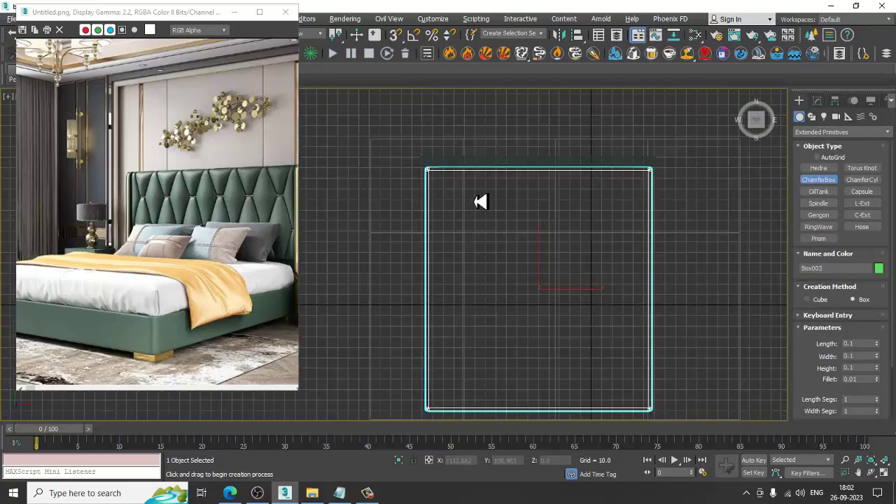
pyautogui.moveTo(480, 202); pyautogui.dragTo(380, 168, button='middle')
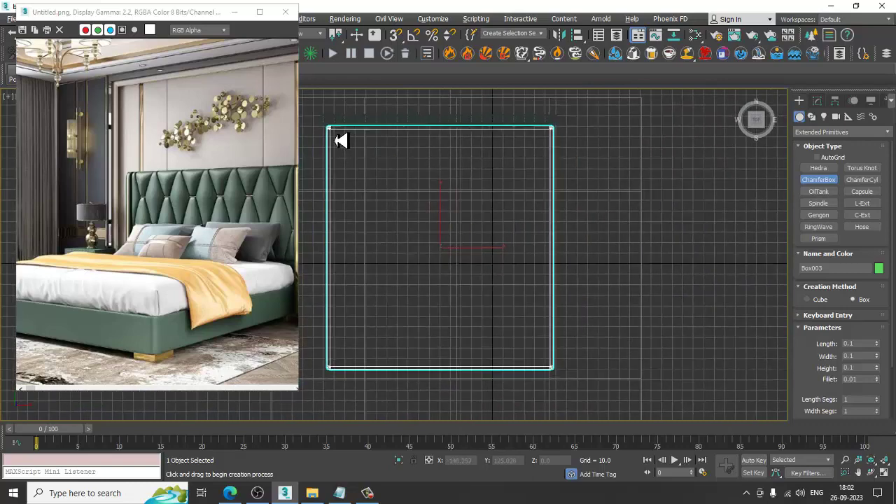
pyautogui.moveTo(333, 137); pyautogui.dragTo(552, 373)
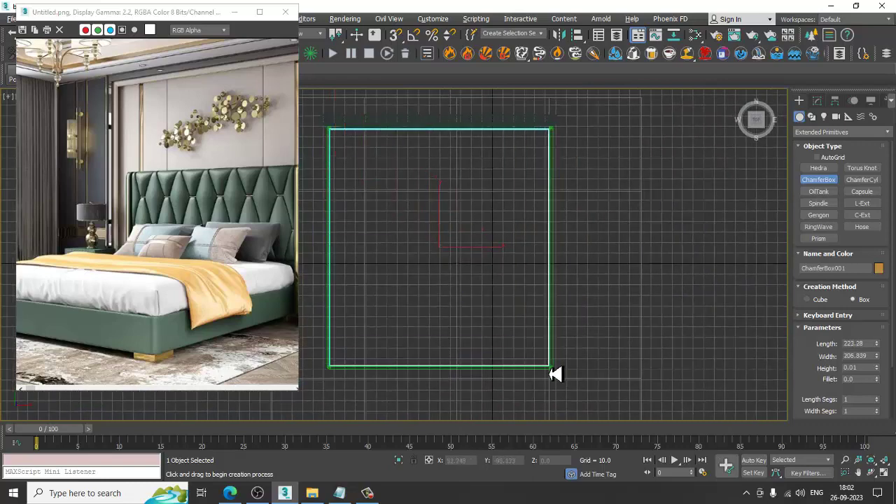
pyautogui.click(553, 361)
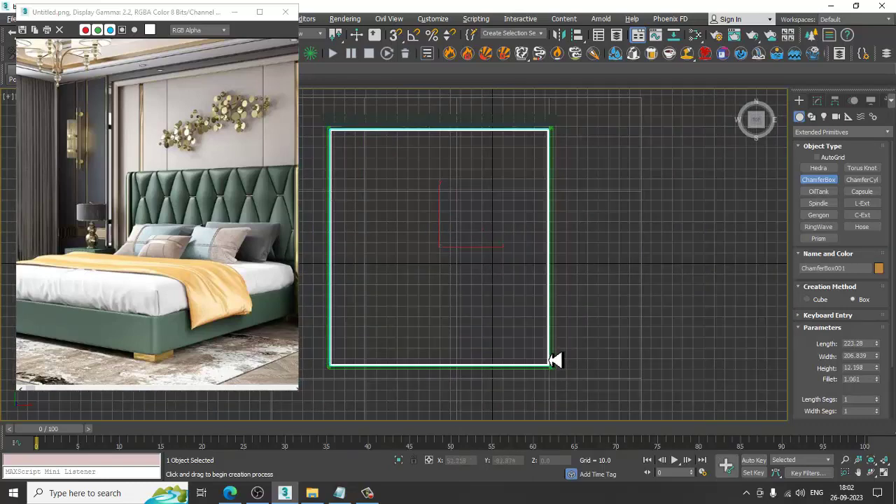
# Step: Raise the ChamferBox in Z in Perspective view so it rests on the bed base
pyautogui.hotkey('alt', 'w')
pyautogui.rightClick(650, 364)
pyautogui.hotkey('alt', 'w')
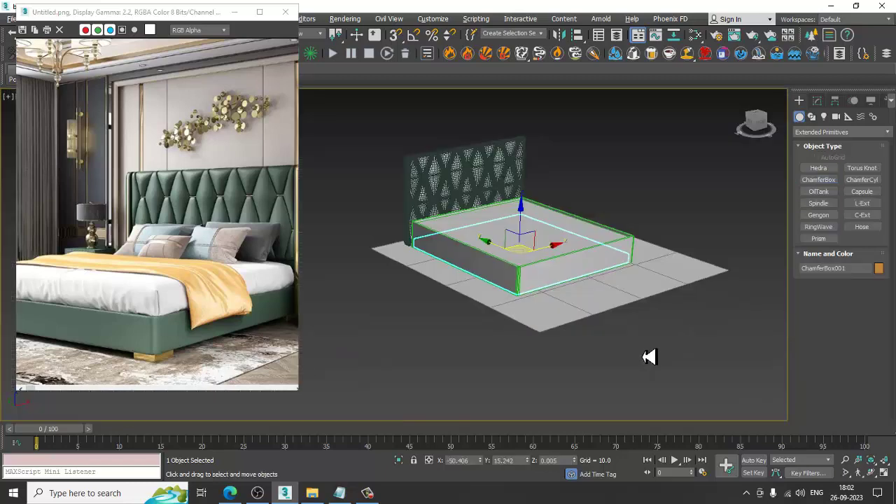
pyautogui.scroll(3, 650, 356)
pyautogui.scroll(3, 539, 346)
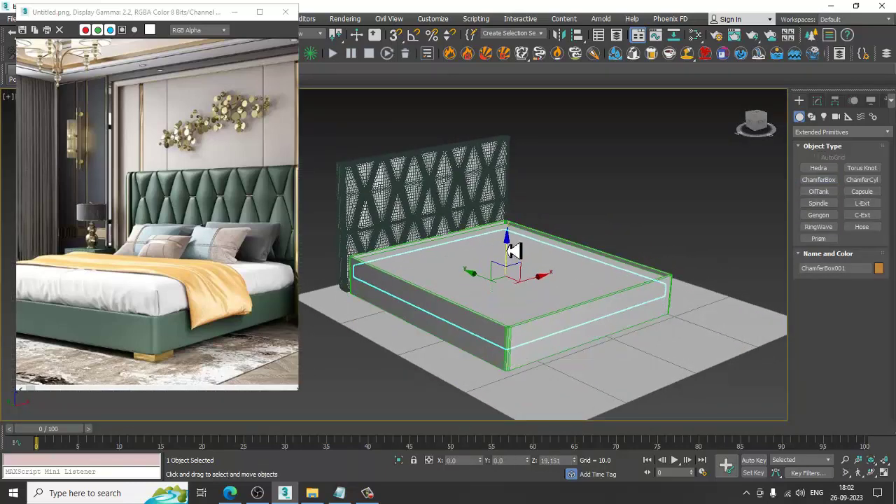
pyautogui.moveTo(507, 287); pyautogui.dragTo(510, 234)
pyautogui.moveTo(576, 256)
pyautogui.keyDown('alt'); pyautogui.mouseDown(button='middle')
pyautogui.moveTo(592, 294)
pyautogui.moveTo(528, 290)
pyautogui.moveTo(573, 301)
pyautogui.mouseUp(button='middle'); pyautogui.keyUp('alt')
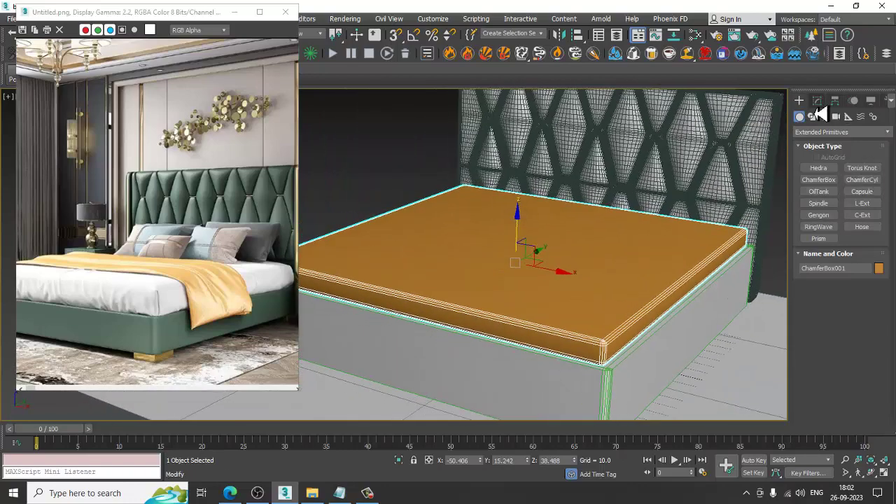
# Step: Set the ChamferBox height to 15.004 with 12 length, 17 width and 3 height segments
pyautogui.click(817, 101)
pyautogui.moveTo(878, 280); pyautogui.dragTo(877, 288)
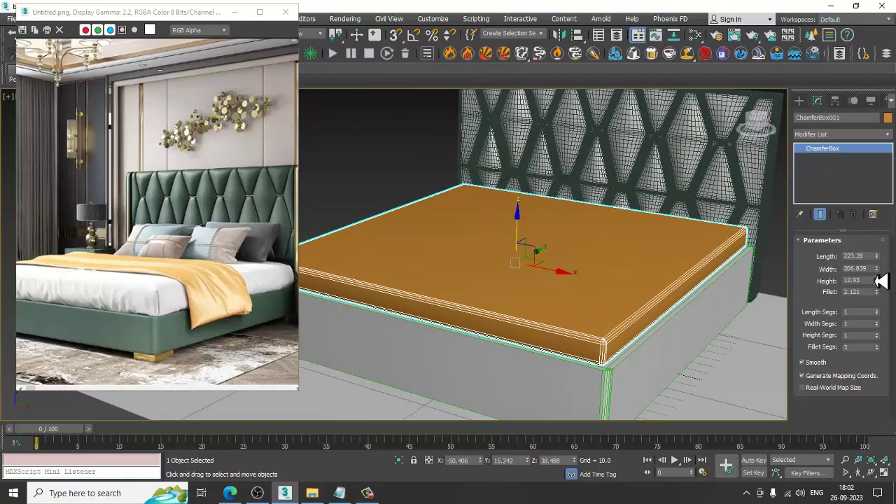
pyautogui.moveTo(884, 319)
pyautogui.mouseDown()
pyautogui.moveTo(885, 337)
pyautogui.moveTo(880, 322)
pyautogui.mouseUp()
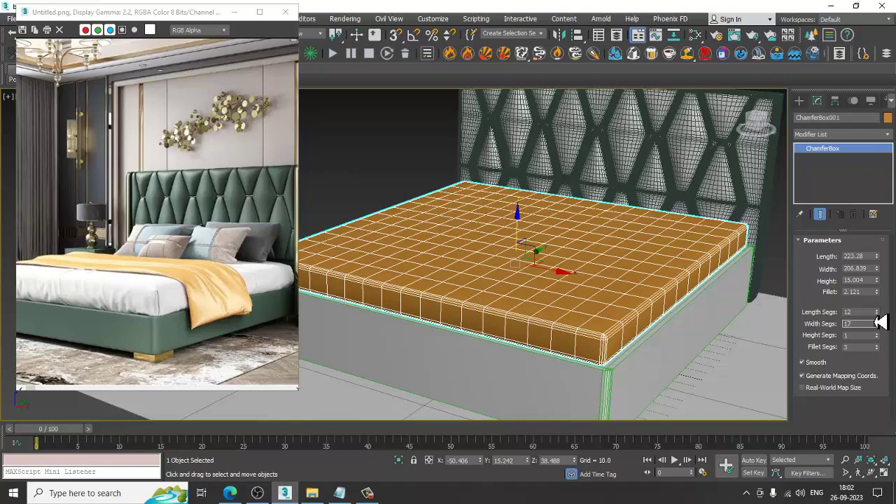
pyautogui.keyDown('alt'); pyautogui.moveTo(576, 256); pyautogui.dragTo(600, 260, button='middle'); pyautogui.keyUp('alt')
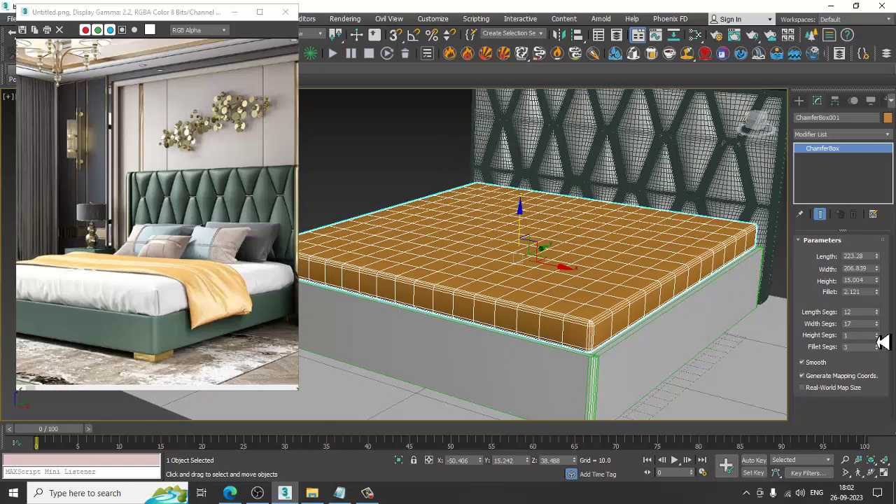
pyautogui.click(877, 334)
pyautogui.click(876, 334)
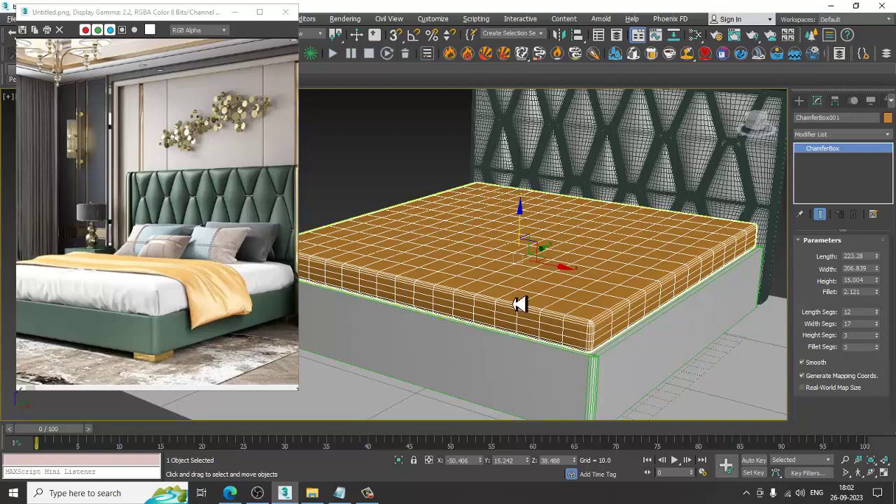
pyautogui.keyDown('alt'); pyautogui.moveTo(516, 303); pyautogui.dragTo(526, 226, button='middle'); pyautogui.keyUp('alt')
# Step: Convert the mattress to an Editable Poly, then undo the conversion
pyautogui.rightClick(823, 148)
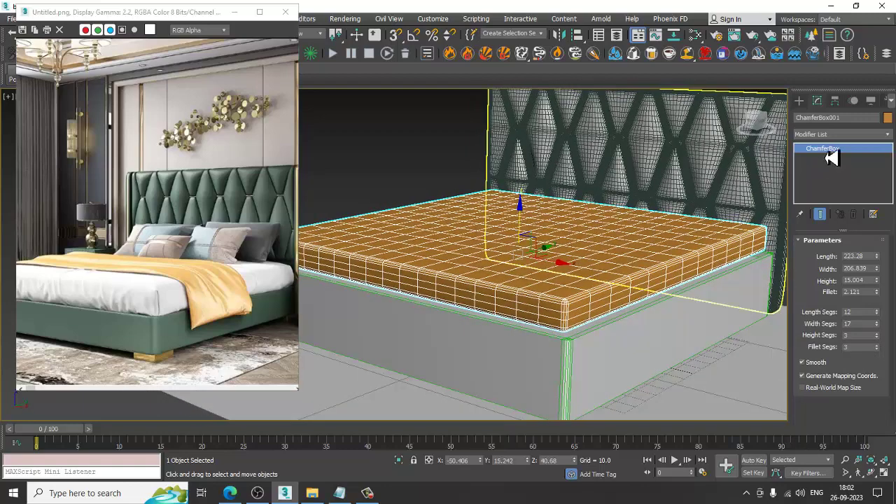
pyautogui.click(843, 179)
pyautogui.hotkey('ctrl', 'z')
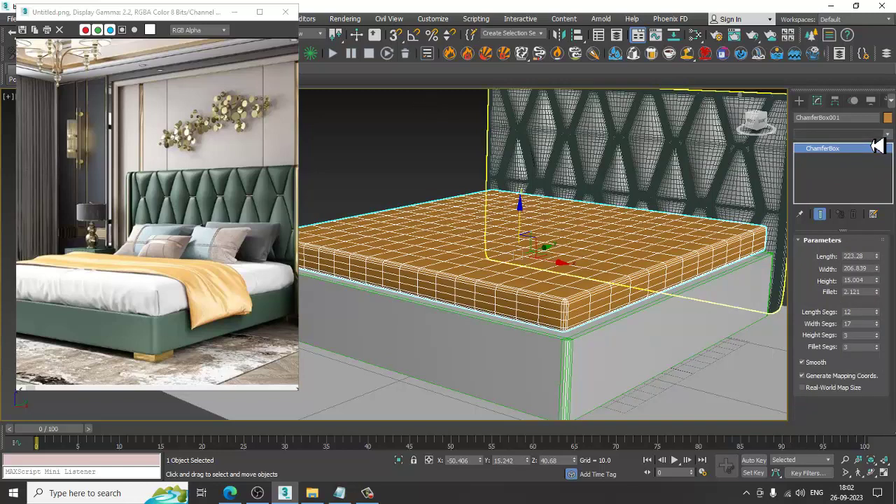
# Step: Add a Cloth modifier and make ChamferBox001 a cloth object with the Polyester preset
pyautogui.click(875, 134)
pyautogui.write('c')
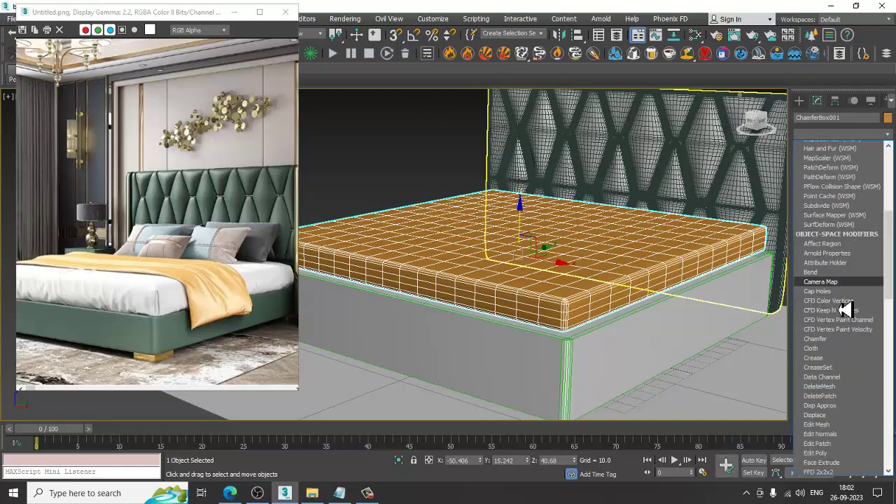
pyautogui.write('loth')
pyautogui.press('Return')
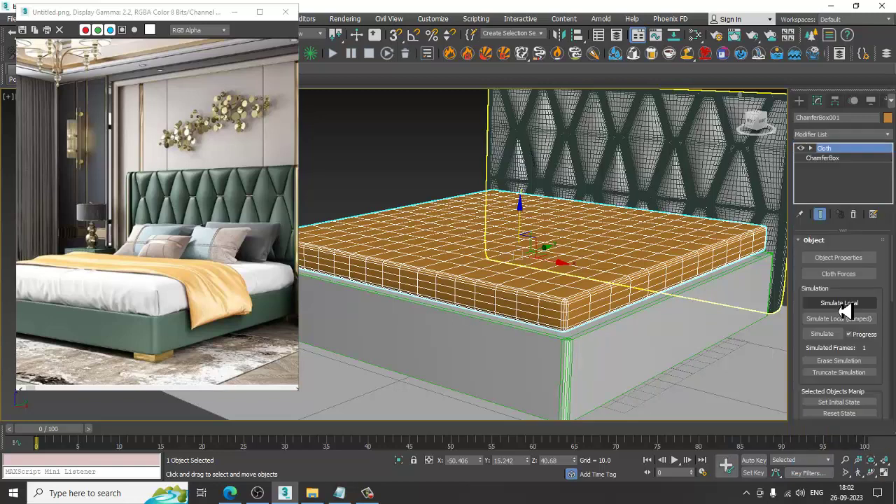
pyautogui.click(838, 257)
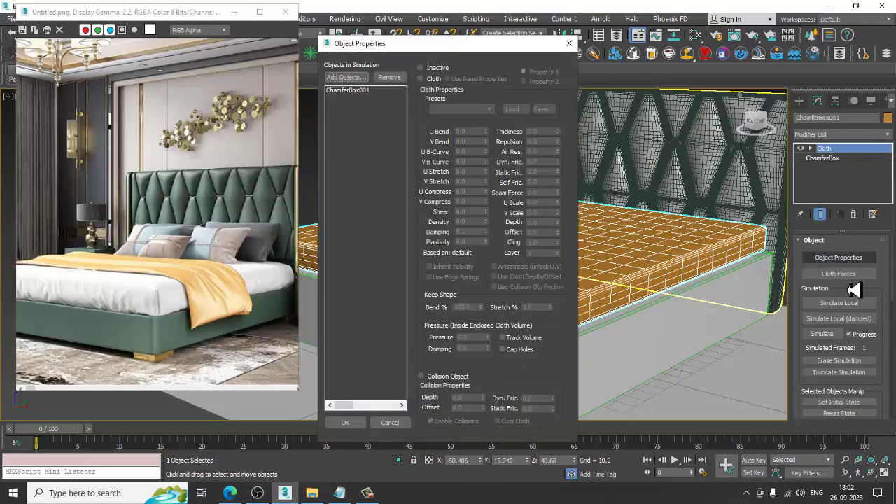
pyautogui.click(352, 91)
pyautogui.click(420, 79)
pyautogui.click(473, 110)
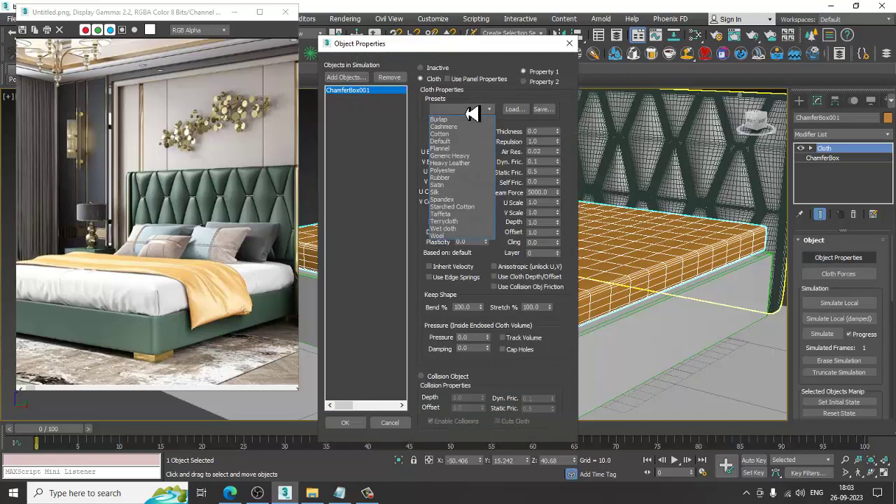
pyautogui.click(476, 175)
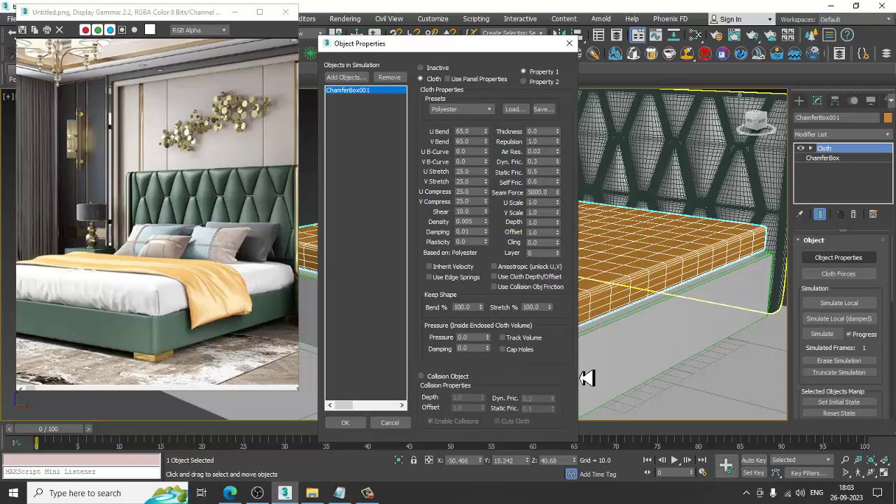
# Step: Add Box003 to the simulation as a collision object and accept the cloth settings
pyautogui.click(346, 78)
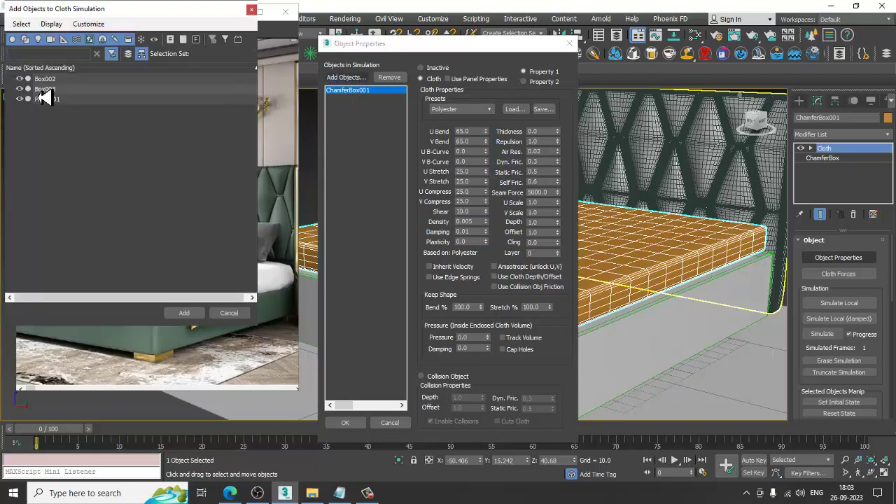
pyautogui.click(42, 90)
pyautogui.click(187, 314)
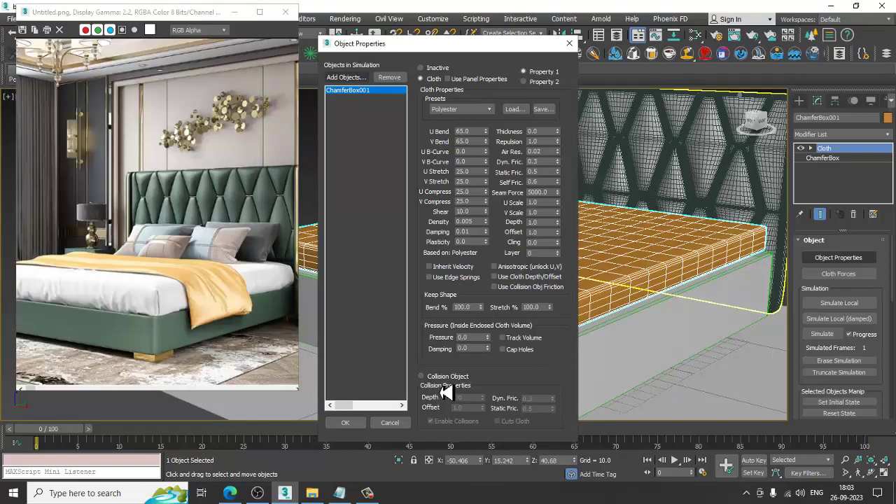
pyautogui.click(441, 377)
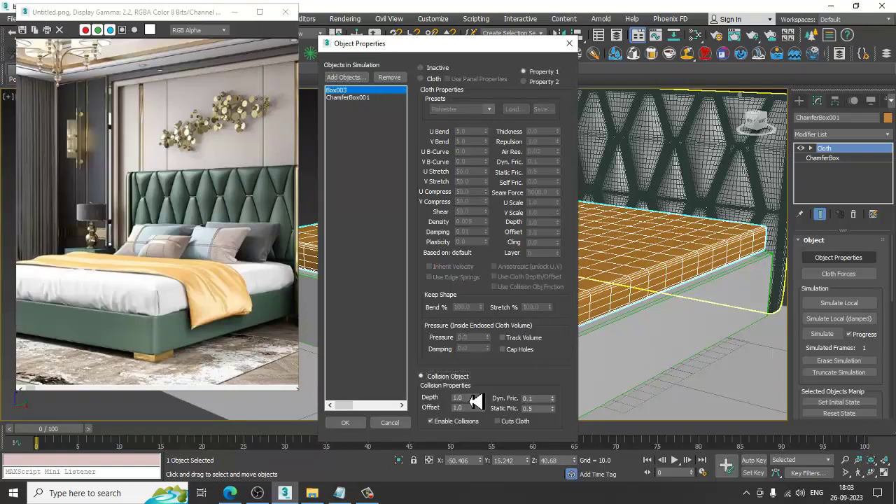
pyautogui.press('Tab')
pyautogui.hotkey('shift', 'Tab')
pyautogui.click(358, 98)
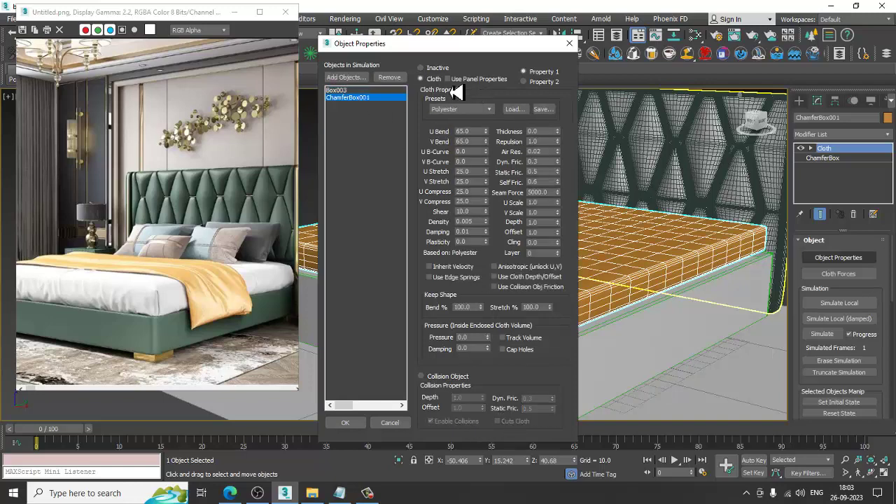
pyautogui.doubleClick(459, 338)
pyautogui.click(350, 423)
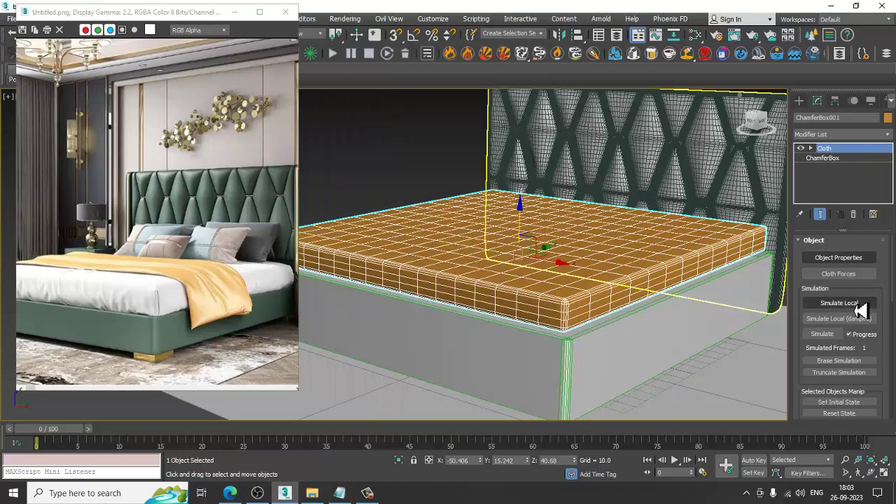
# Step: Start the local cloth simulation on the mattress and scroll through the Cloth settings
pyautogui.click(856, 304)
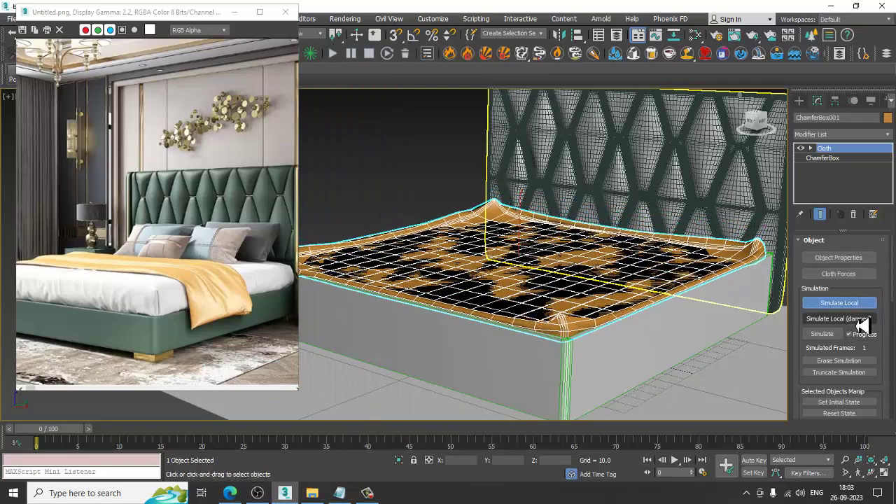
pyautogui.moveTo(824, 398); pyautogui.dragTo(813, 134)
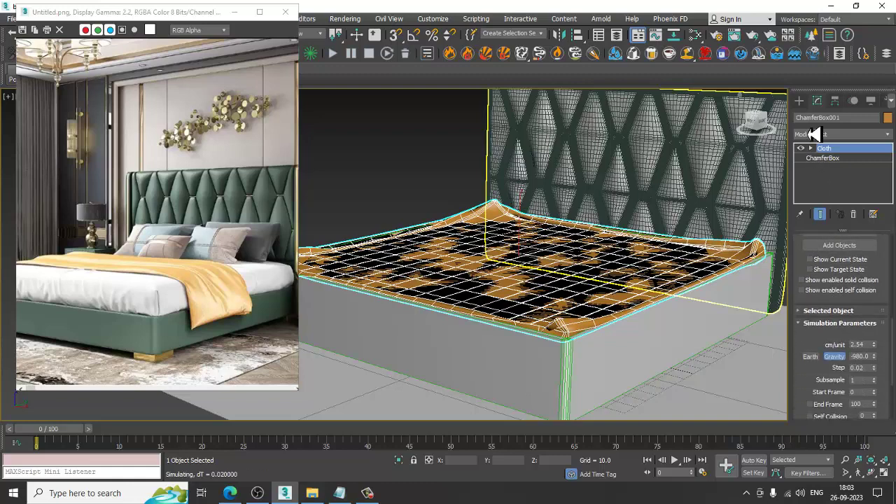
pyautogui.scroll(-2, 814, 336)
pyautogui.scroll(-2, 813, 378)
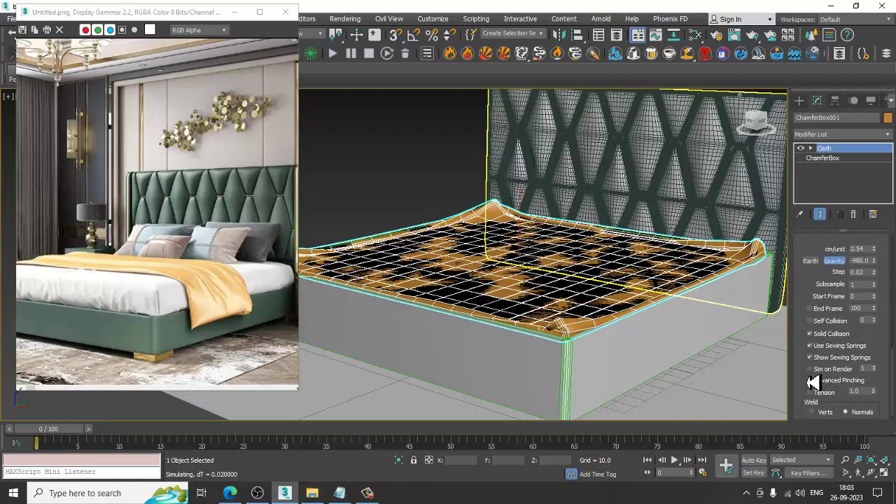
pyautogui.scroll(2, 804, 312)
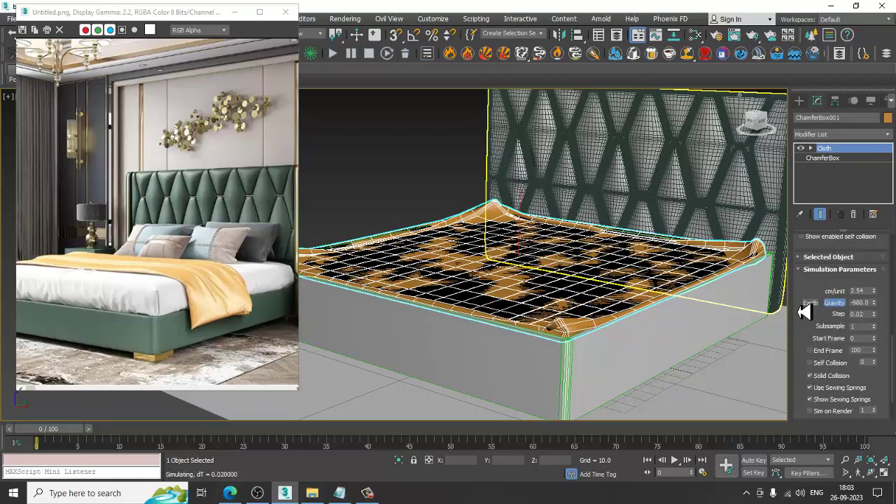
pyautogui.scroll(2, 806, 315)
pyautogui.scroll(1, 810, 290)
pyautogui.scroll(2, 810, 378)
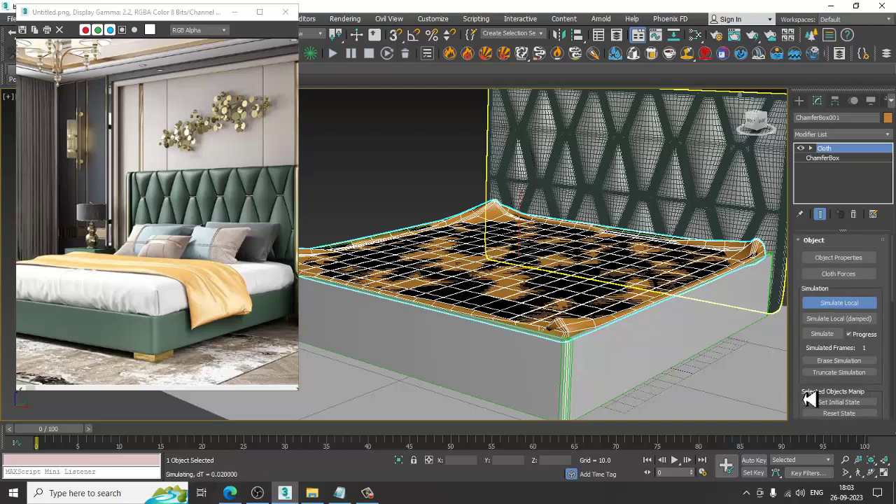
pyautogui.moveTo(810, 399); pyautogui.dragTo(806, 226)
pyautogui.scroll(-1, 810, 210)
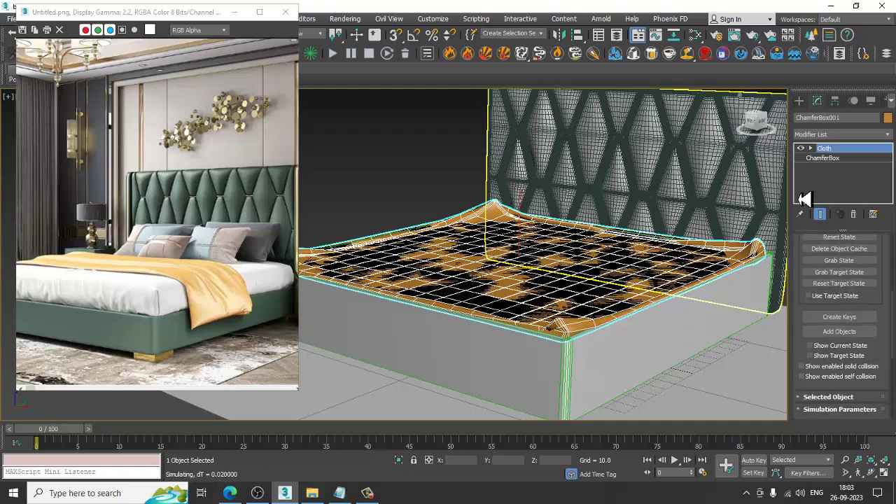
pyautogui.scroll(-1, 810, 280)
# Step: Expand the Selected Object rollout and widen the command panel into side-by-side columns
pyautogui.click(820, 352)
pyautogui.moveTo(808, 389); pyautogui.dragTo(805, 230)
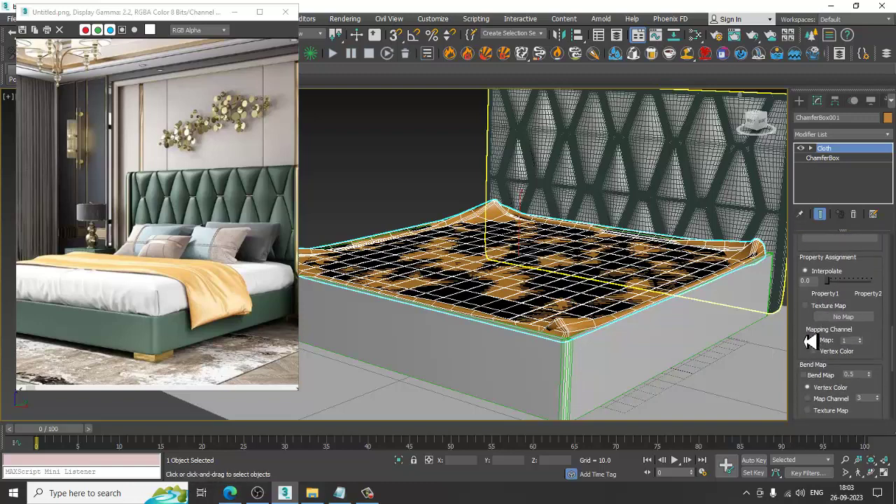
pyautogui.scroll(-1, 805, 229)
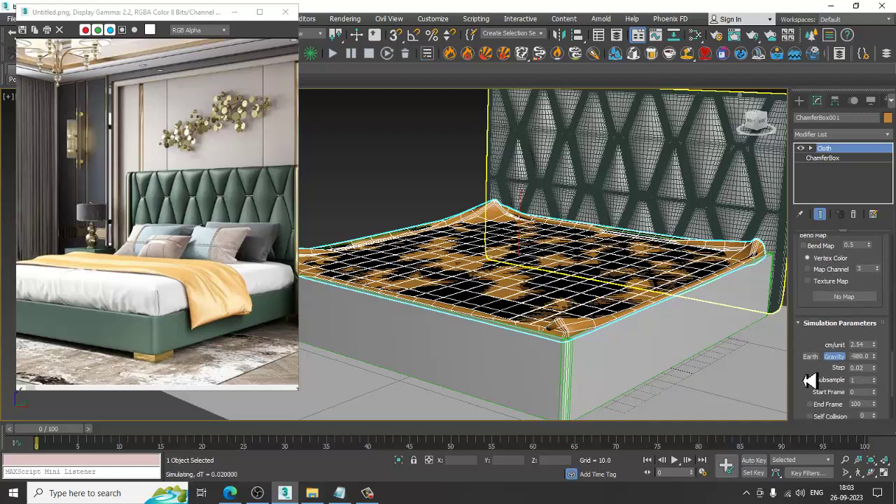
pyautogui.moveTo(806, 393); pyautogui.dragTo(795, 278)
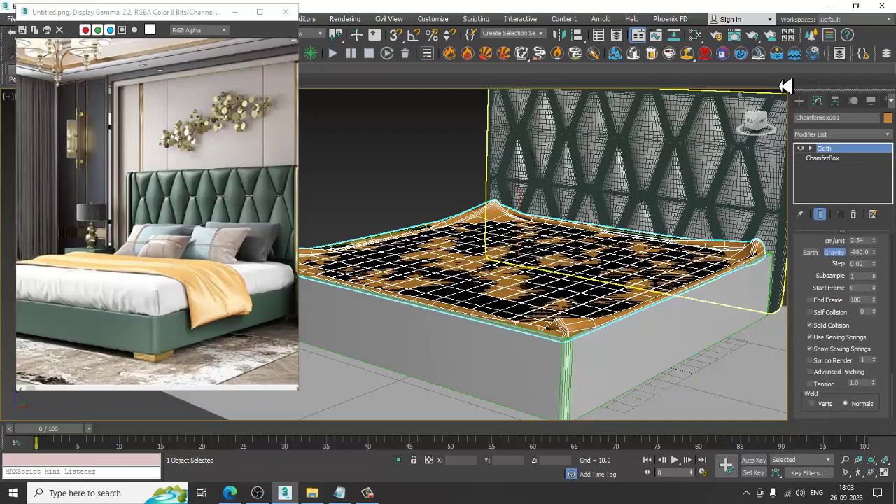
pyautogui.moveTo(798, 203)
pyautogui.mouseDown()
pyautogui.moveTo(802, 357)
pyautogui.moveTo(508, 331)
pyautogui.moveTo(605, 339)
pyautogui.mouseUp()
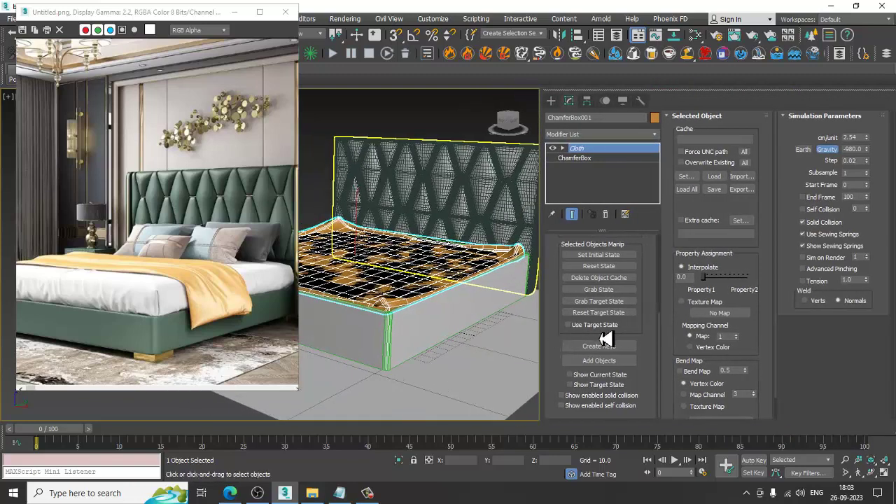
pyautogui.moveTo(693, 354); pyautogui.dragTo(684, 274)
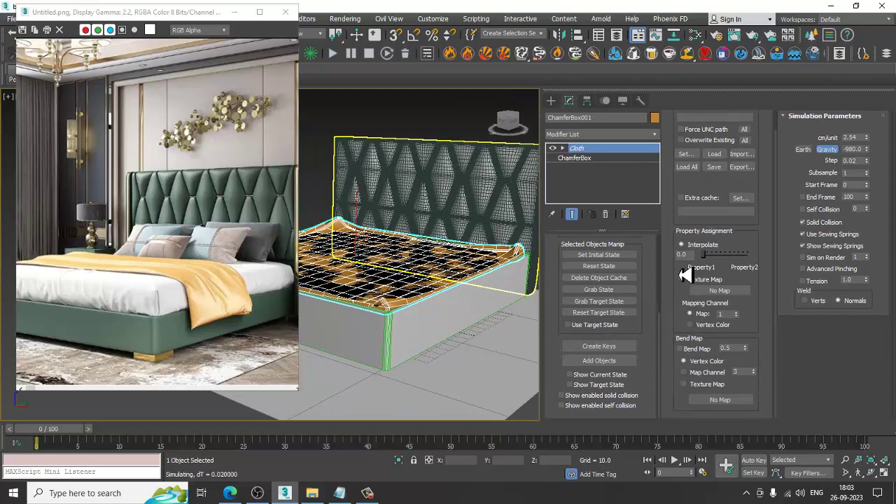
pyautogui.moveTo(682, 202); pyautogui.dragTo(680, 253)
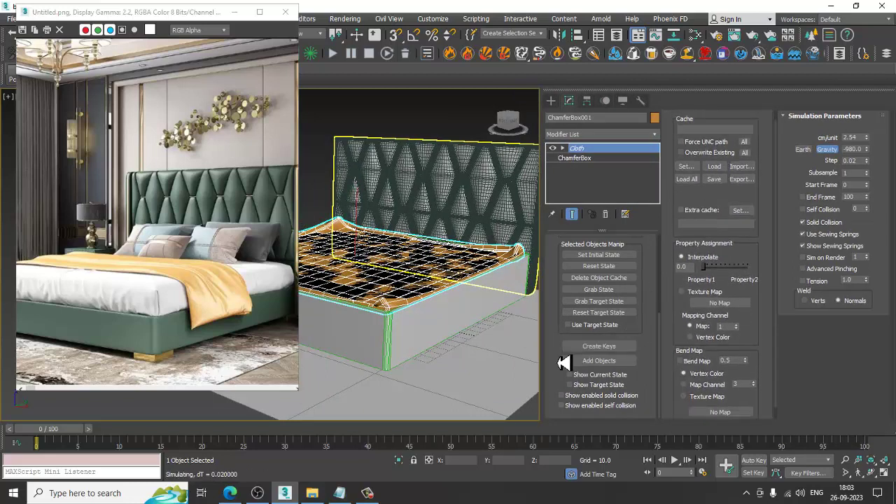
pyautogui.moveTo(563, 292); pyautogui.dragTo(564, 337)
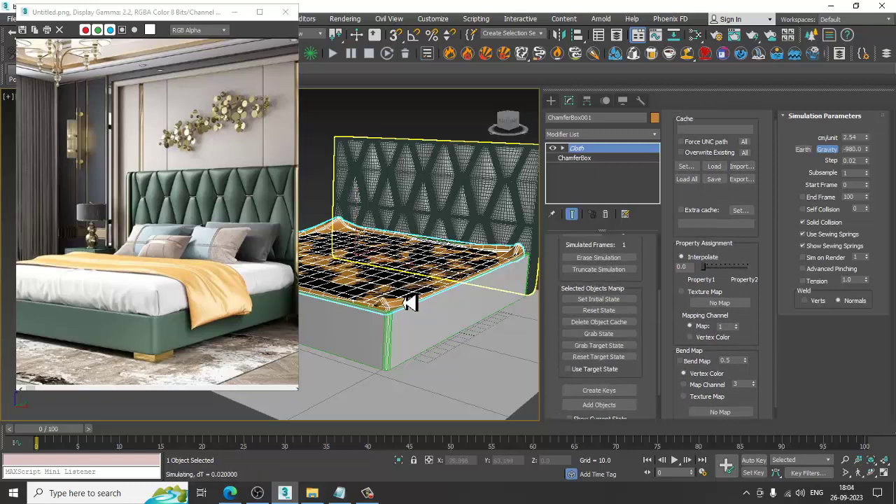
pyautogui.moveTo(677, 404); pyautogui.dragTo(676, 393)
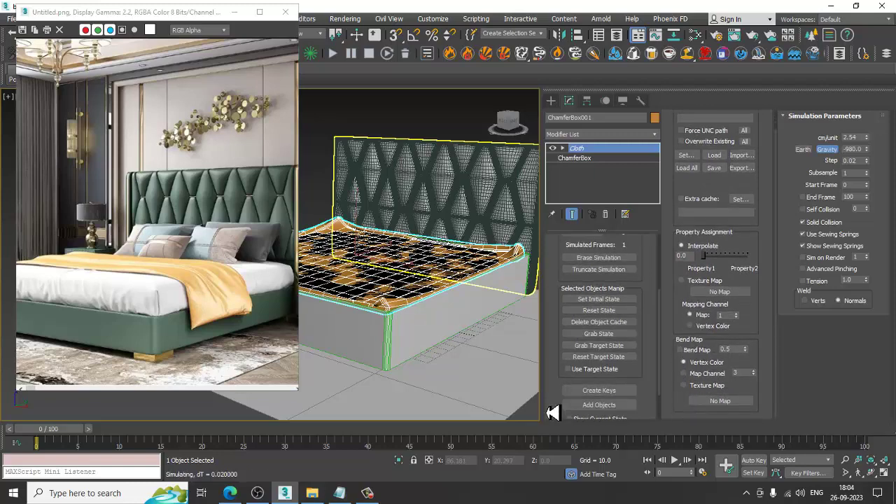
pyautogui.moveTo(560, 407); pyautogui.dragTo(566, 277)
pyautogui.scroll(5, 566, 277)
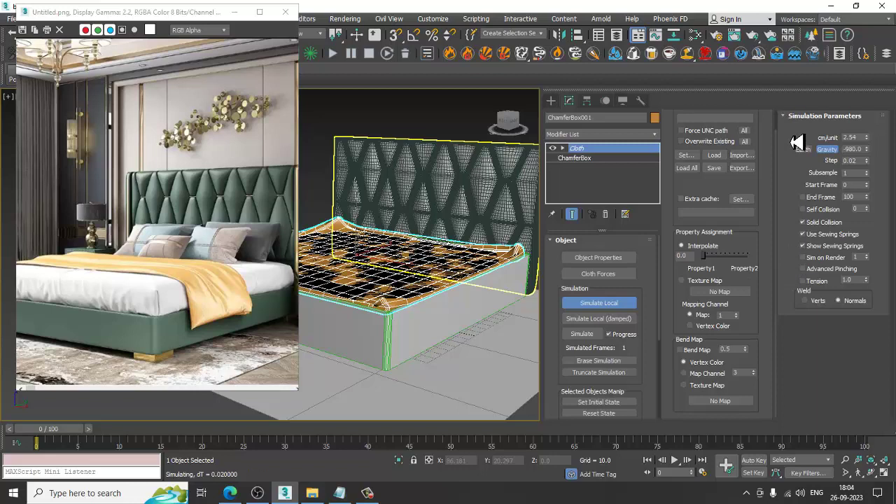
# Step: Stop the local cloth simulation and reset the mattress to its flat starting state
pyautogui.click(613, 308)
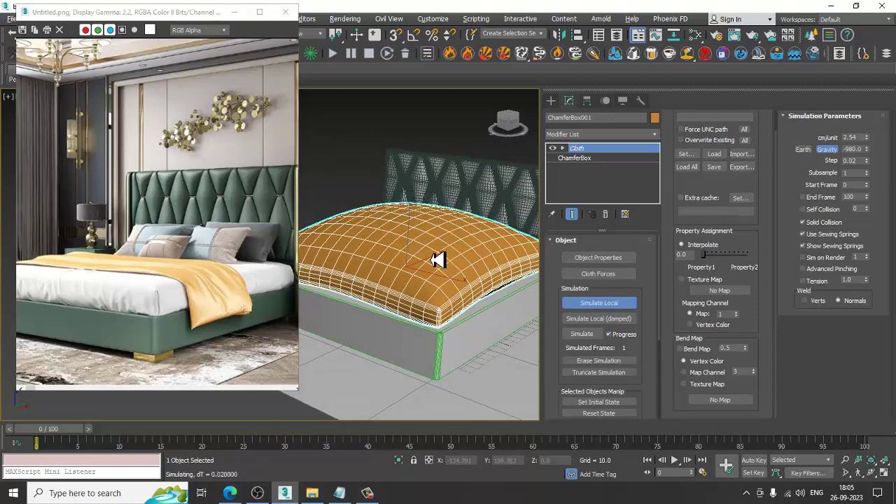
pyautogui.keyDown('alt'); pyautogui.moveTo(436, 258); pyautogui.dragTo(448, 260, button='middle'); pyautogui.keyUp('alt')
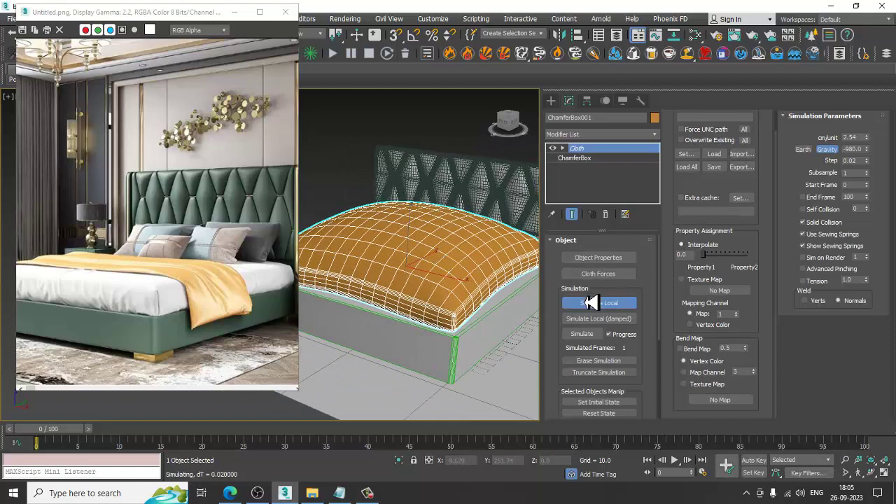
pyautogui.click(609, 308)
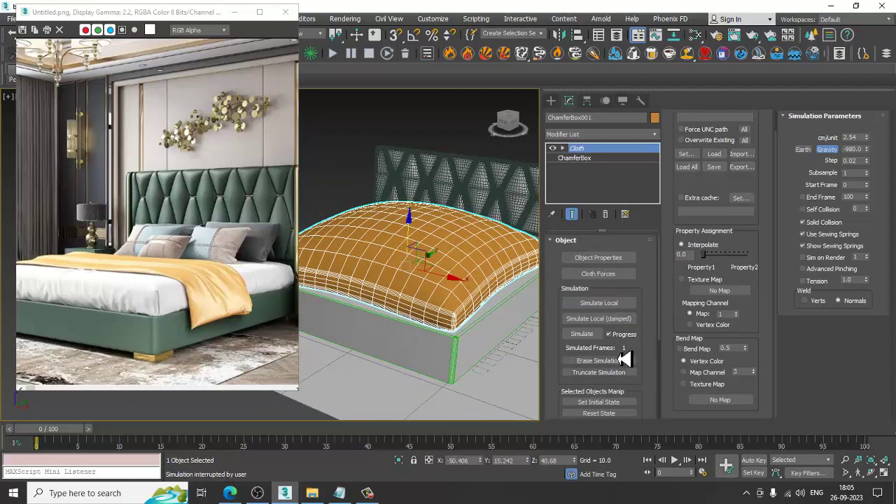
pyautogui.click(607, 414)
pyautogui.keyDown('alt'); pyautogui.moveTo(534, 264); pyautogui.dragTo(526, 264, button='middle'); pyautogui.keyUp('alt')
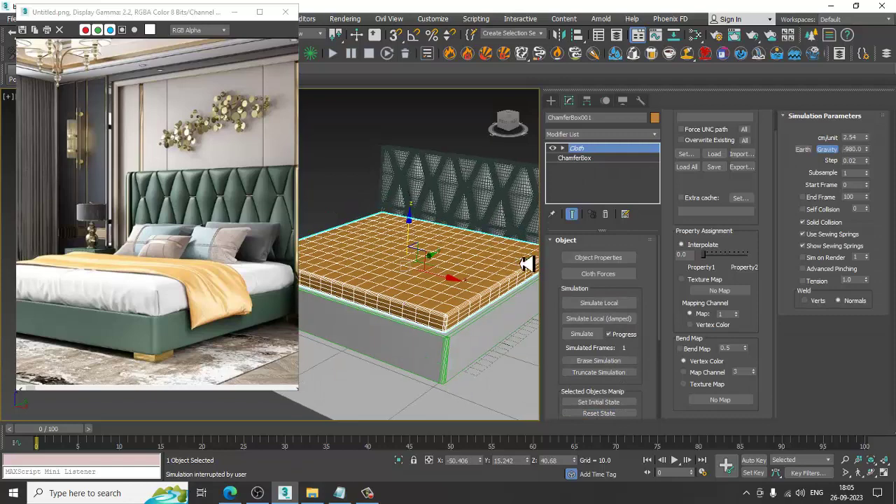
# Step: In Object Properties, give ChamferBox001 the Terrycloth cloth preset and confirm
pyautogui.click(609, 258)
pyautogui.click(347, 98)
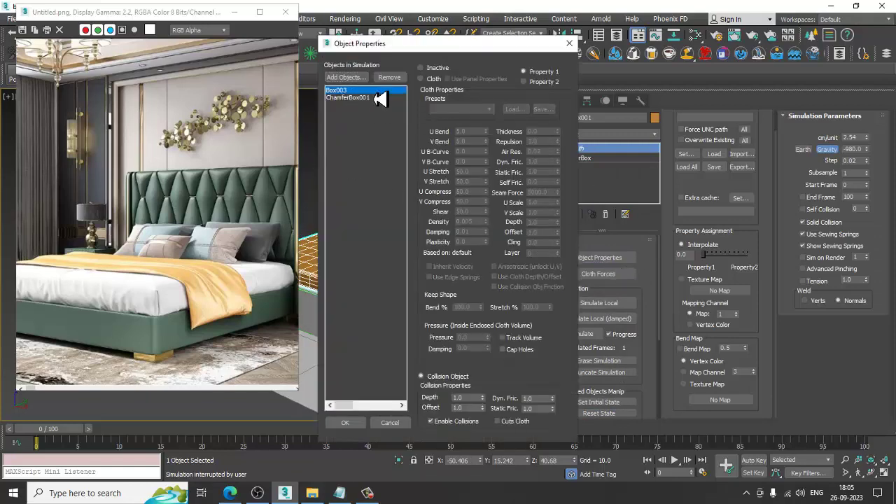
pyautogui.moveTo(446, 54); pyautogui.dragTo(291, 60)
pyautogui.click(197, 104)
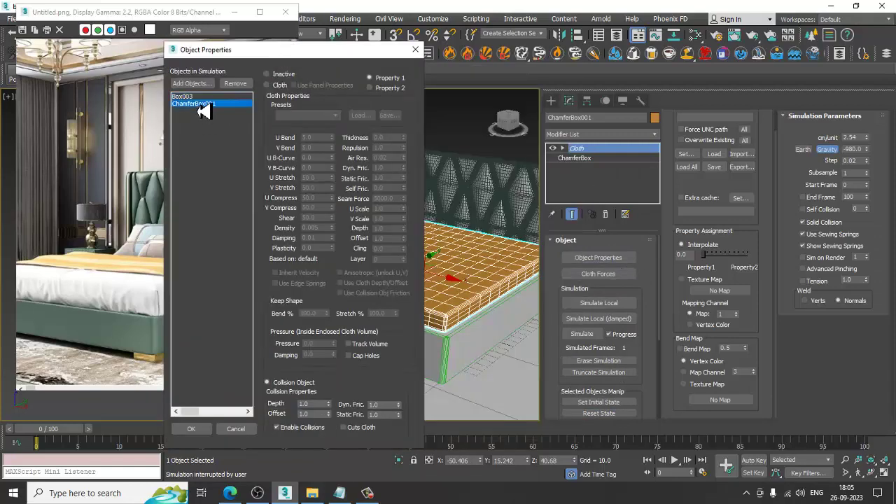
pyautogui.click(294, 116)
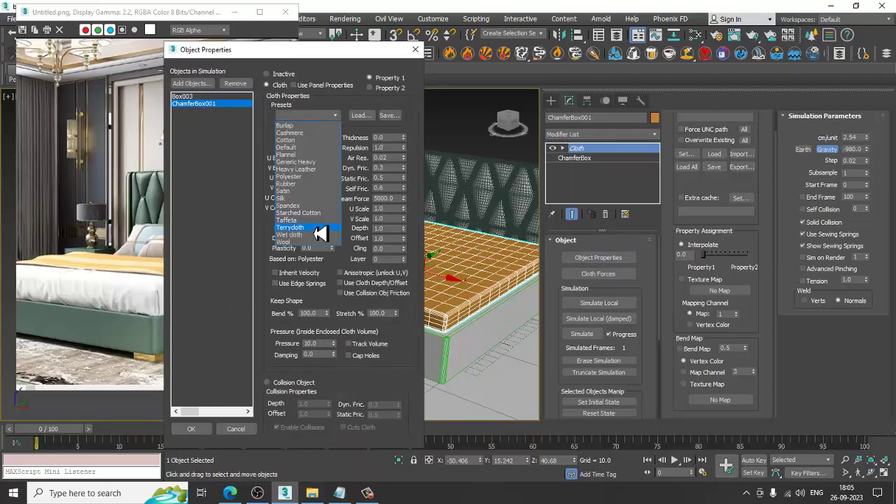
pyautogui.click(321, 228)
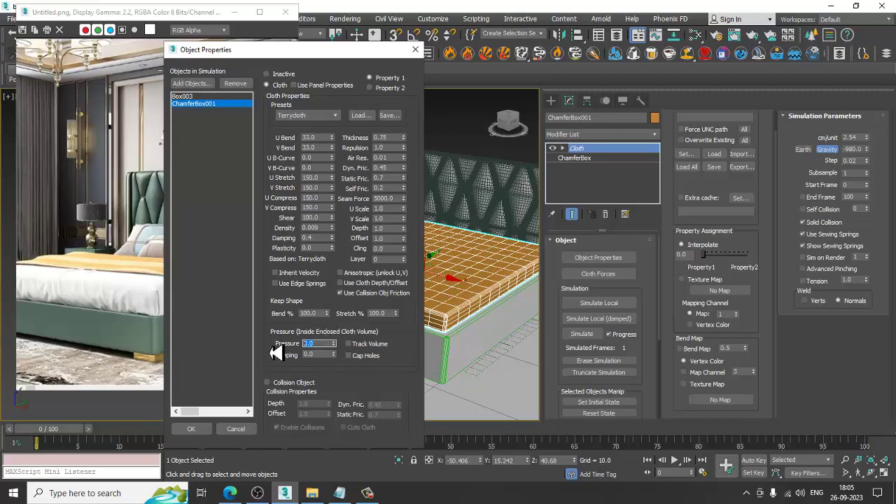
pyautogui.click(196, 428)
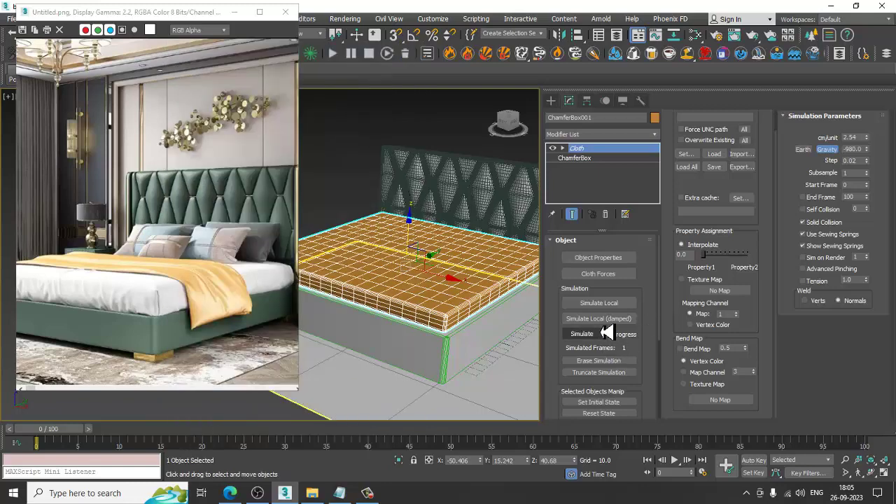
# Step: Test a local drape, reset it, run the timeline simulation to frame 21, then erase it
pyautogui.click(612, 306)
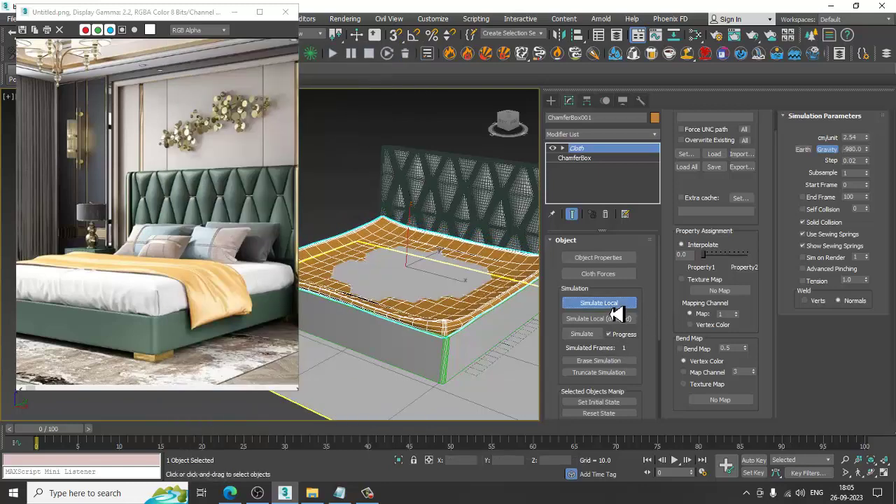
pyautogui.click(613, 309)
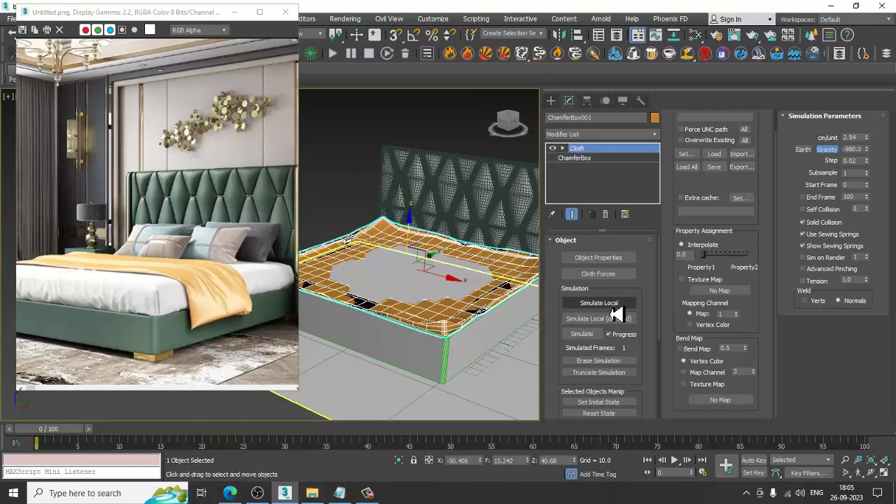
pyautogui.click(619, 413)
pyautogui.click(592, 335)
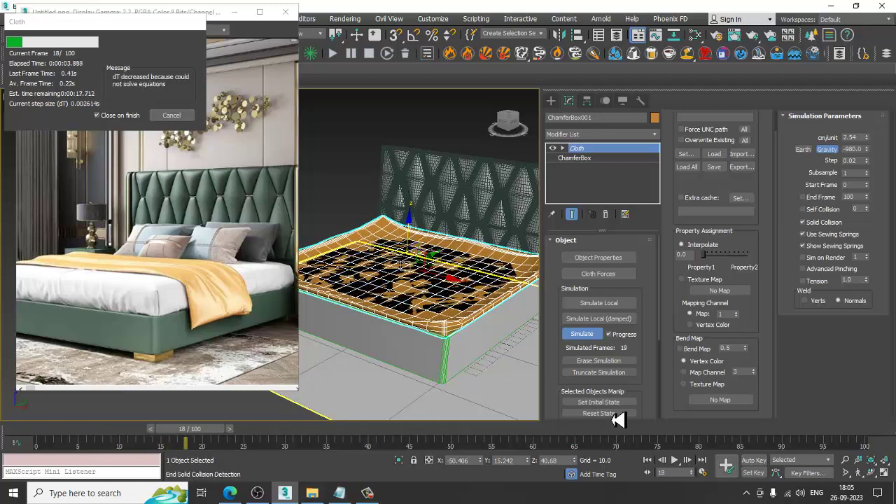
pyautogui.click(172, 115)
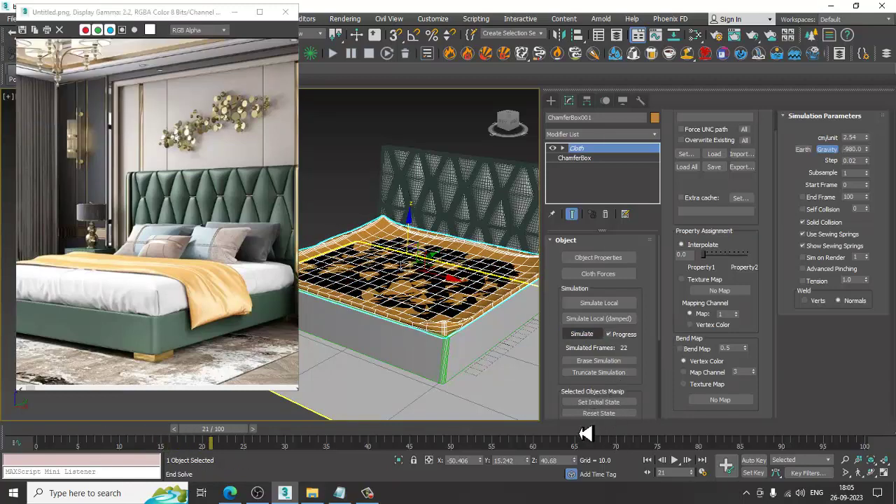
pyautogui.click(616, 413)
# Step: Reapply the Terrycloth preset to ChamferBox001 and change its Pressure value
pyautogui.click(610, 258)
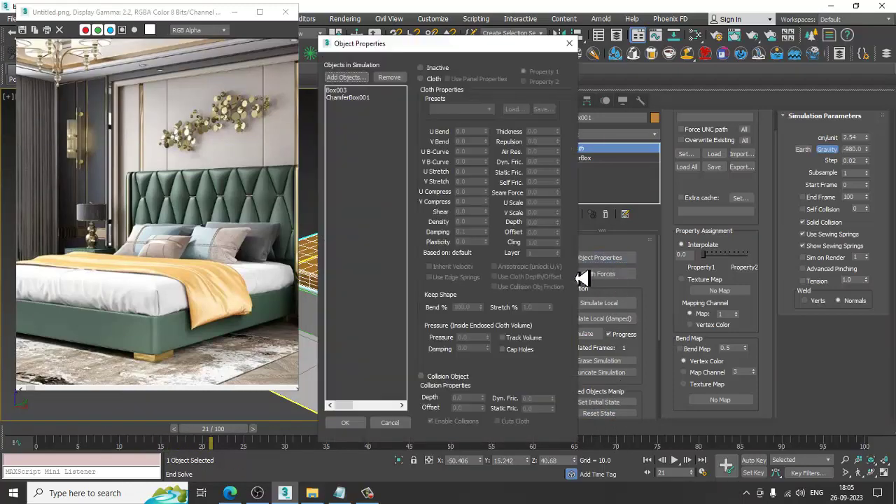
pyautogui.click(352, 98)
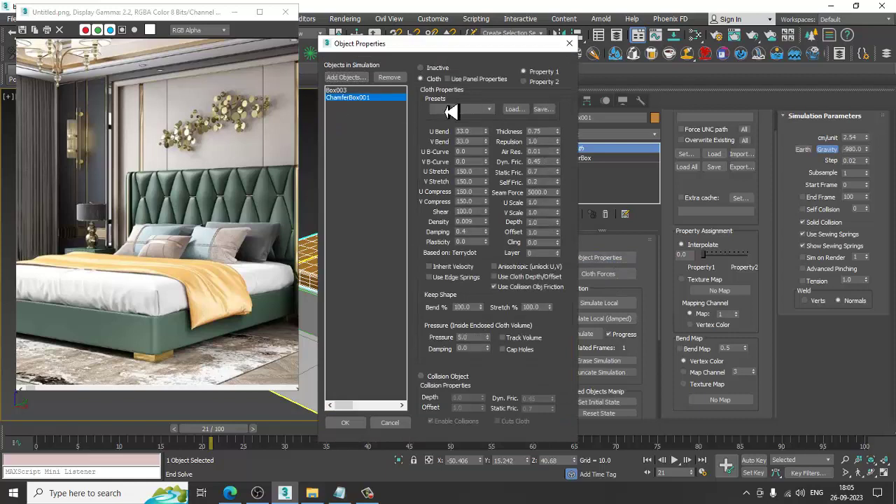
pyautogui.click(452, 110)
pyautogui.click(460, 221)
pyautogui.click(463, 338)
pyautogui.click(345, 423)
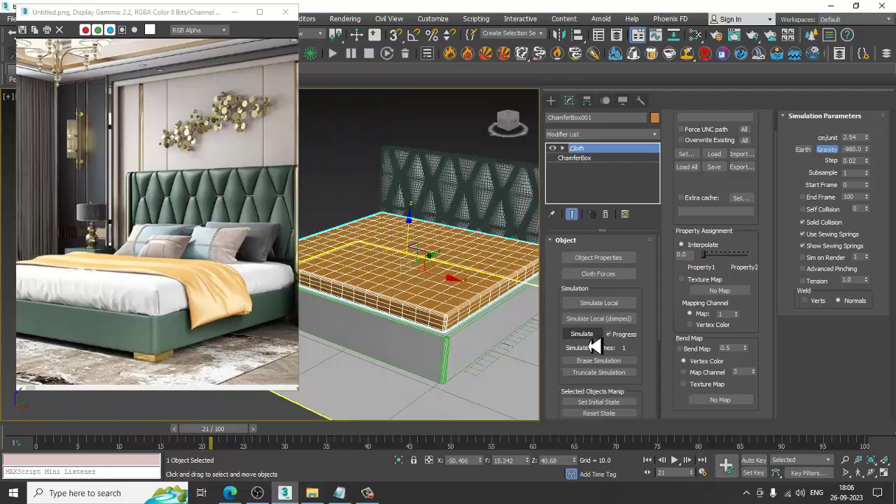
# Step: Run a local drape of the mattress, stop it, and erase the simulation
pyautogui.click(597, 307)
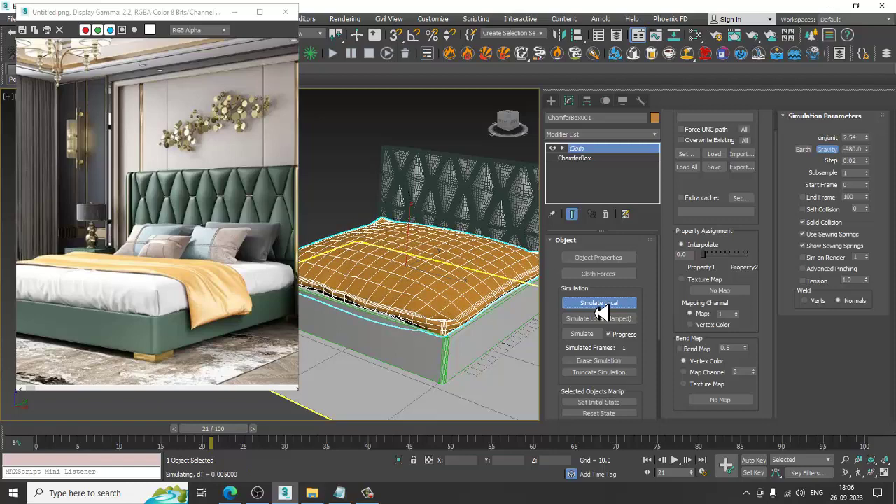
pyautogui.click(599, 308)
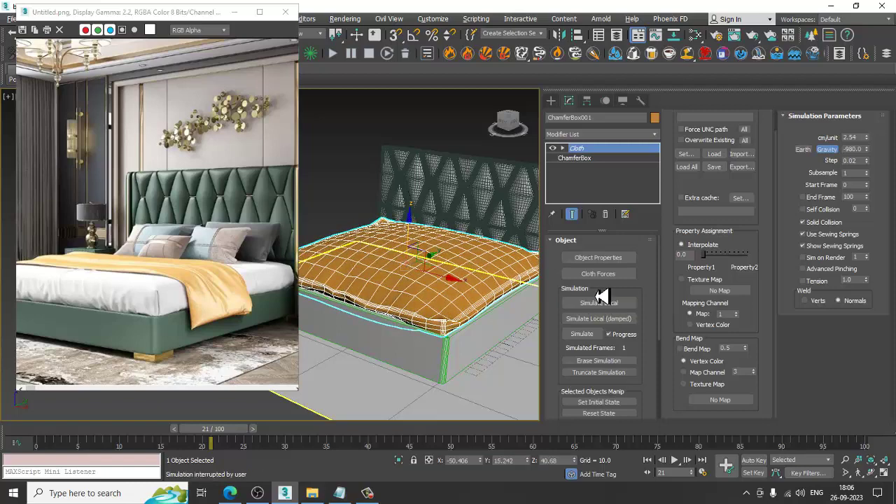
pyautogui.keyDown('alt'); pyautogui.moveTo(483, 277); pyautogui.dragTo(370, 284, button='middle'); pyautogui.keyUp('alt')
pyautogui.click(604, 369)
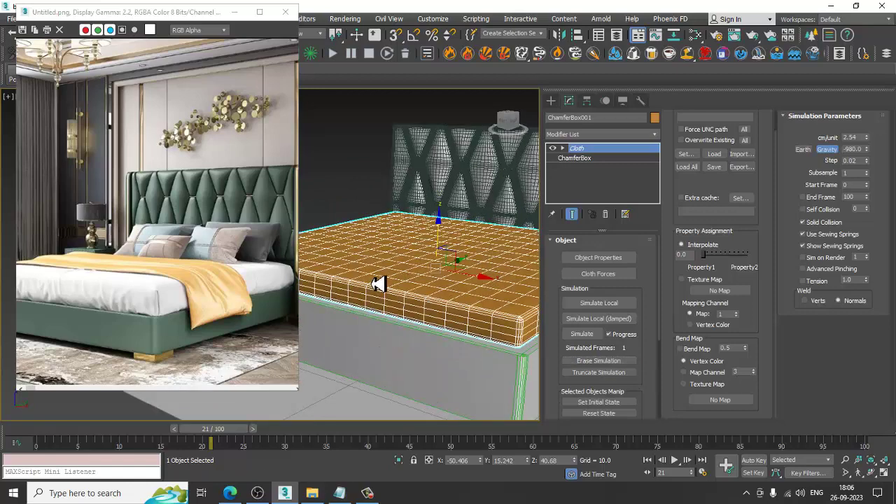
# Step: Convert the mattress to an Editable Poly, collapsing the Cloth modifier
pyautogui.rightClick(462, 255)
pyautogui.click(641, 379)
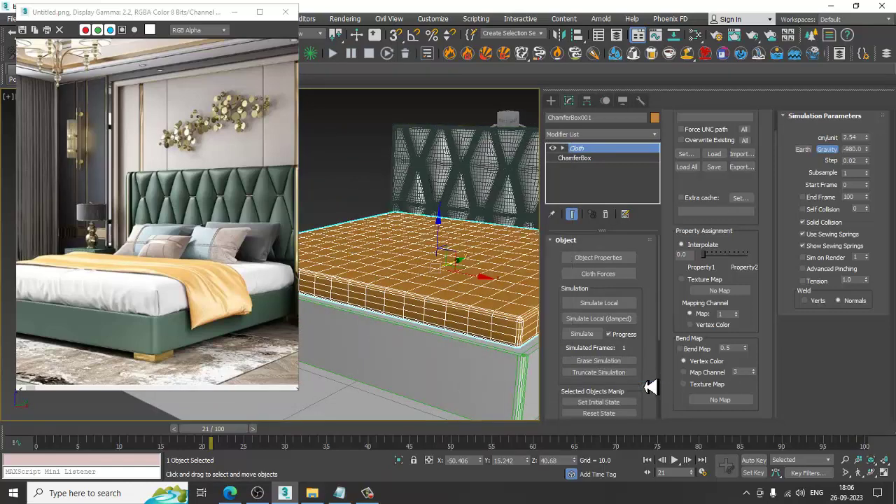
pyautogui.moveTo(370, 266)
pyautogui.keyDown('alt'); pyautogui.mouseDown(button='middle')
pyautogui.moveTo(400, 262)
pyautogui.moveTo(399, 239)
pyautogui.mouseUp(button='middle'); pyautogui.keyUp('alt')
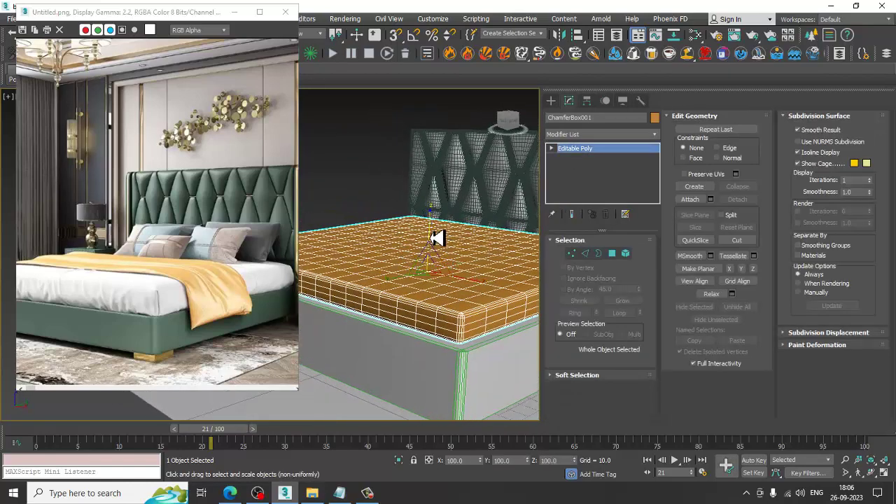
# Step: Scale the mattress slightly taller along Z with non-uniform scale
pyautogui.press('r')
pyautogui.moveTo(436, 234); pyautogui.dragTo(437, 236)
pyautogui.press('w')
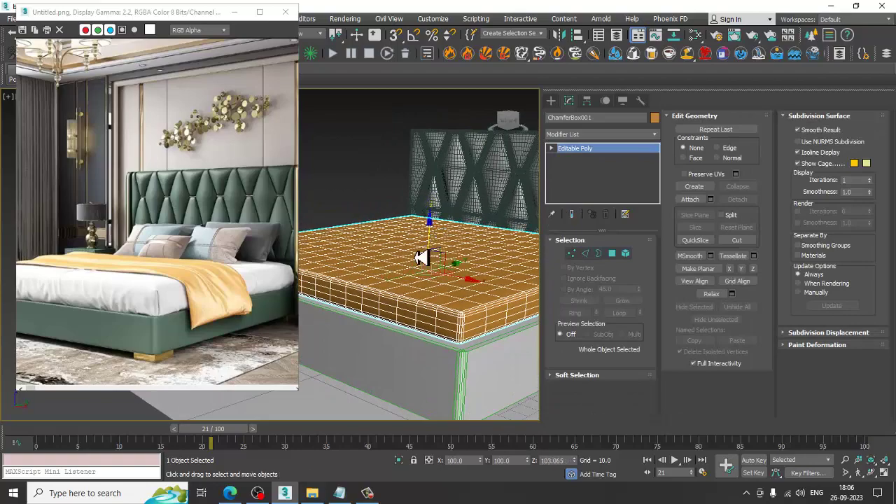
pyautogui.moveTo(424, 256)
pyautogui.keyDown('alt'); pyautogui.mouseDown(button='middle')
pyautogui.moveTo(367, 252)
pyautogui.moveTo(399, 256)
pyautogui.moveTo(396, 208)
pyautogui.moveTo(428, 312)
pyautogui.moveTo(455, 316)
pyautogui.mouseUp(button='middle'); pyautogui.keyUp('alt')
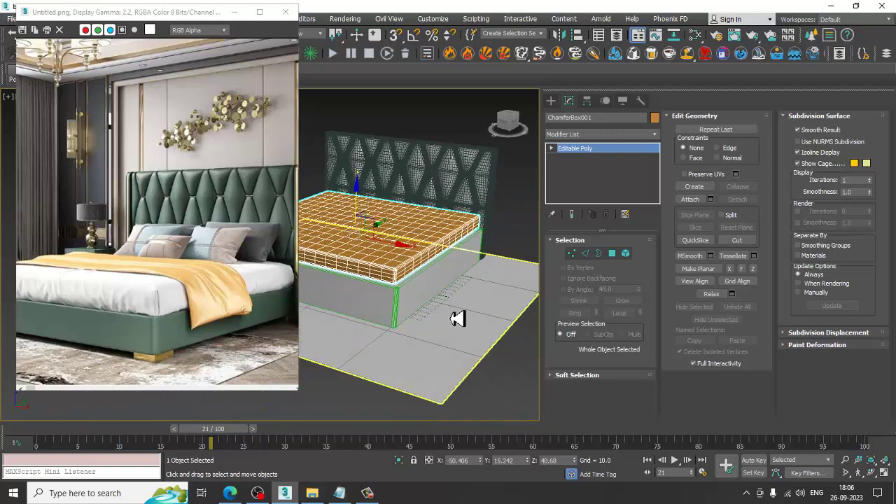
# Step: Scale the floor plane up to enlarge it
pyautogui.keyDown('alt'); pyautogui.moveTo(469, 371); pyautogui.dragTo(436, 362, button='middle'); pyautogui.keyUp('alt')
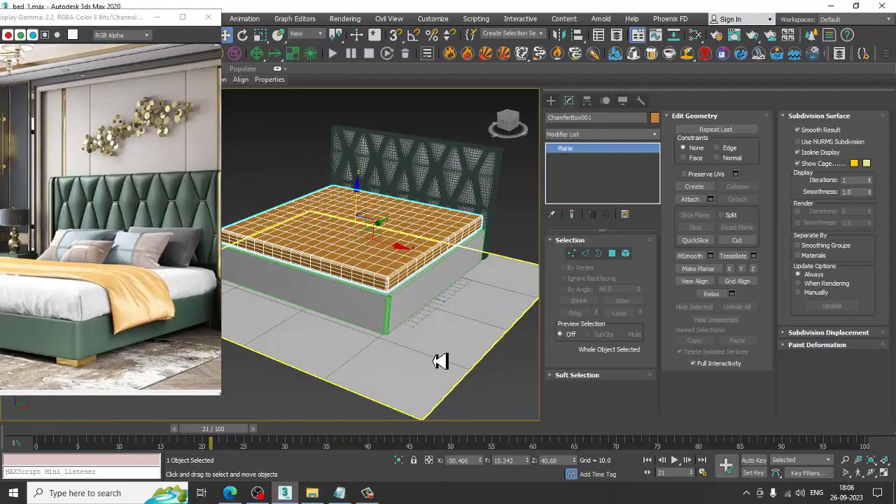
pyautogui.click(436, 362)
pyautogui.press('r')
pyautogui.moveTo(343, 280); pyautogui.dragTo(329, 250)
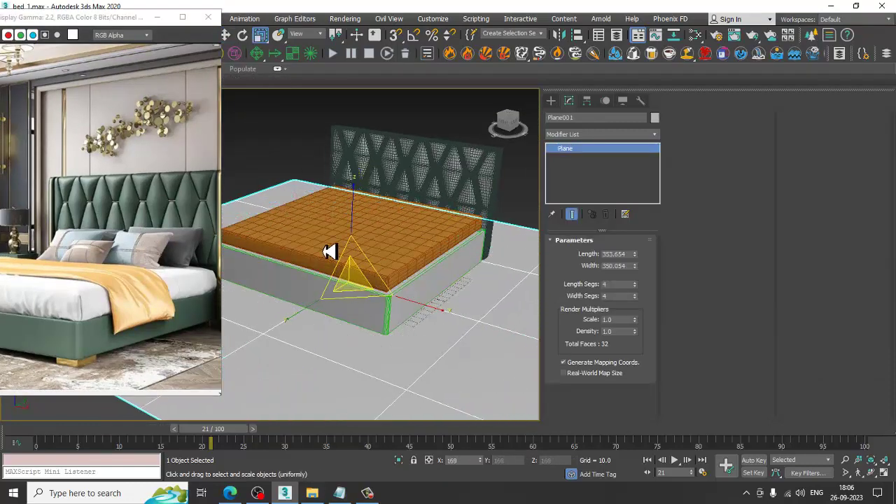
pyautogui.press('w')
# Step: Draw a flat Standard Primitives box, Box004, on the floor beside the bed
pyautogui.click(551, 101)
pyautogui.click(568, 133)
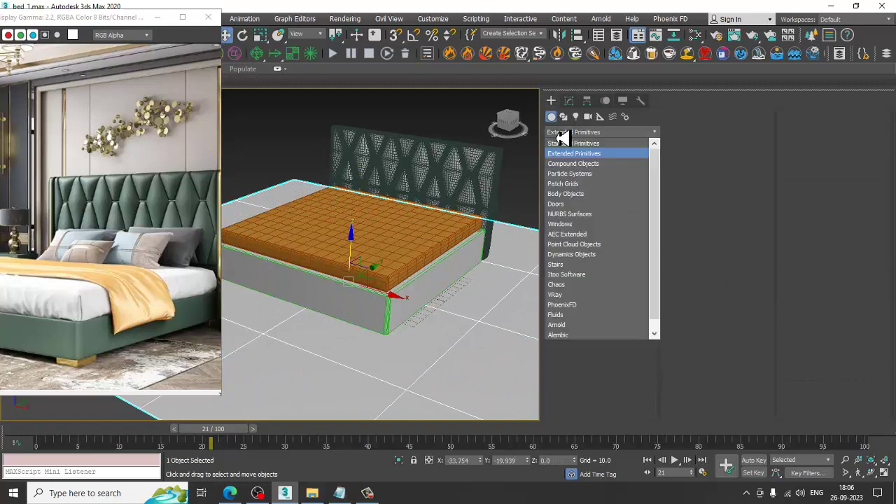
pyautogui.click(593, 135)
pyautogui.click(590, 133)
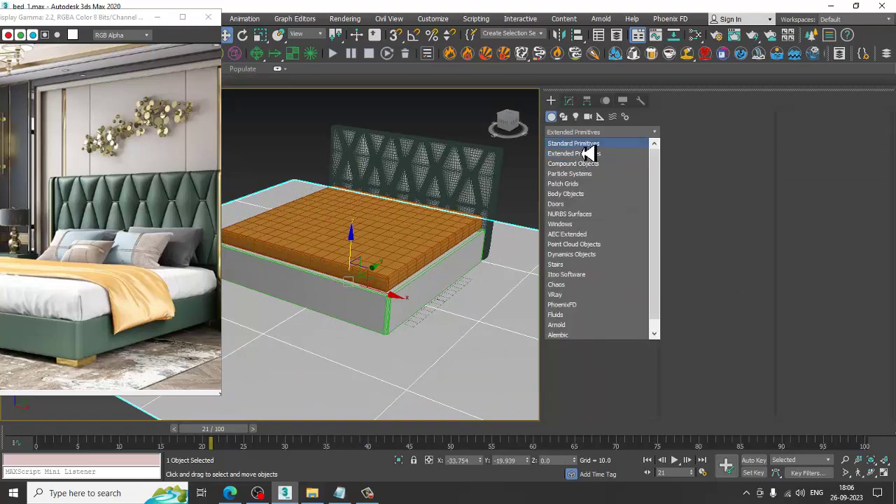
pyautogui.click(585, 144)
pyautogui.click(578, 168)
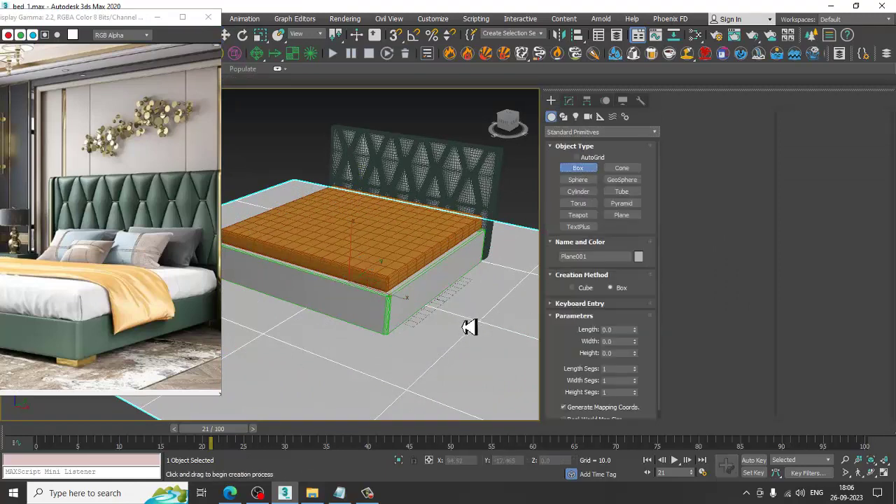
pyautogui.moveTo(464, 321); pyautogui.dragTo(474, 411)
pyautogui.click(481, 389)
pyautogui.rightClick(481, 387)
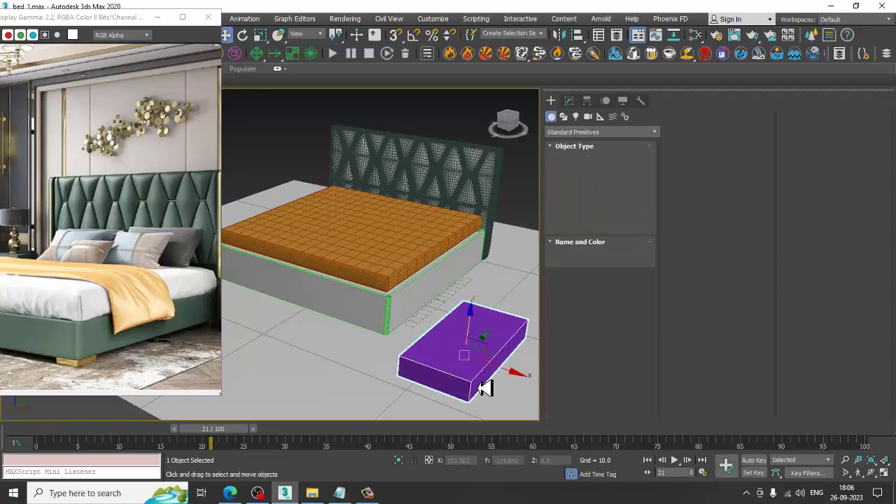
# Step: Give Box004 6 length segments and 5 width segments
pyautogui.keyDown('alt'); pyautogui.moveTo(482, 387); pyautogui.dragTo(484, 310, button='middle'); pyautogui.keyUp('alt')
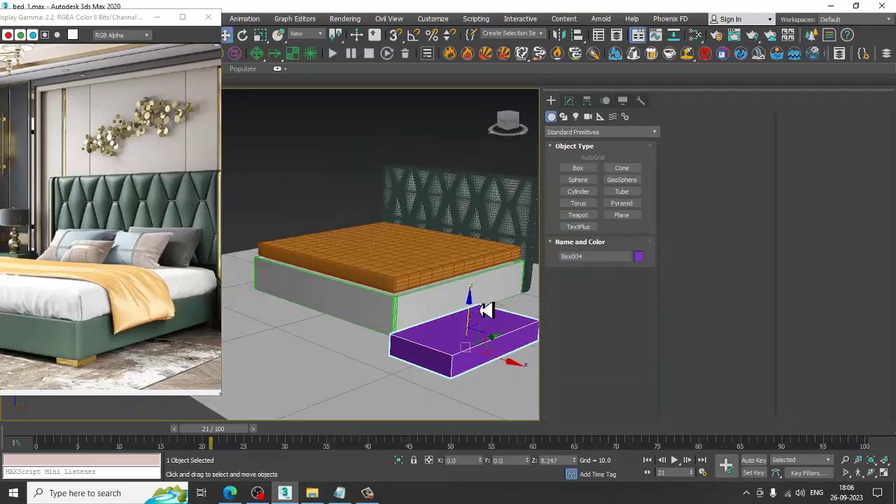
pyautogui.click(568, 101)
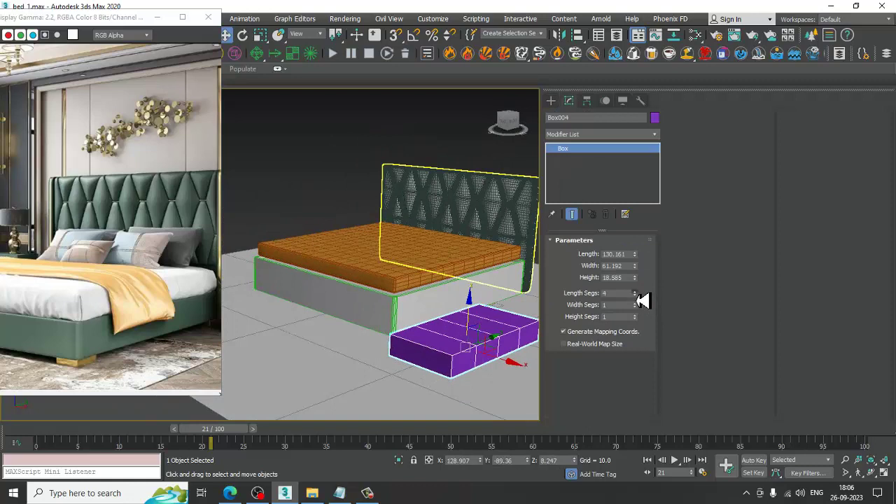
pyautogui.click(636, 295)
pyautogui.click(636, 304)
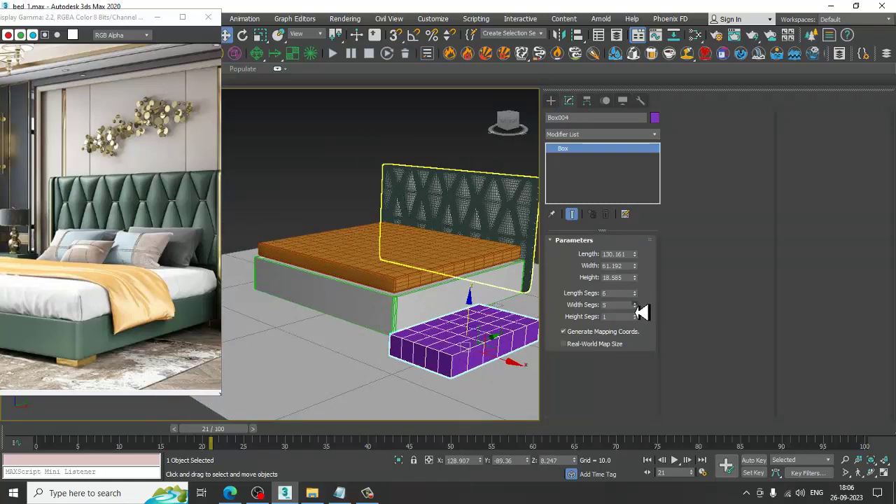
pyautogui.click(636, 304)
pyautogui.click(606, 134)
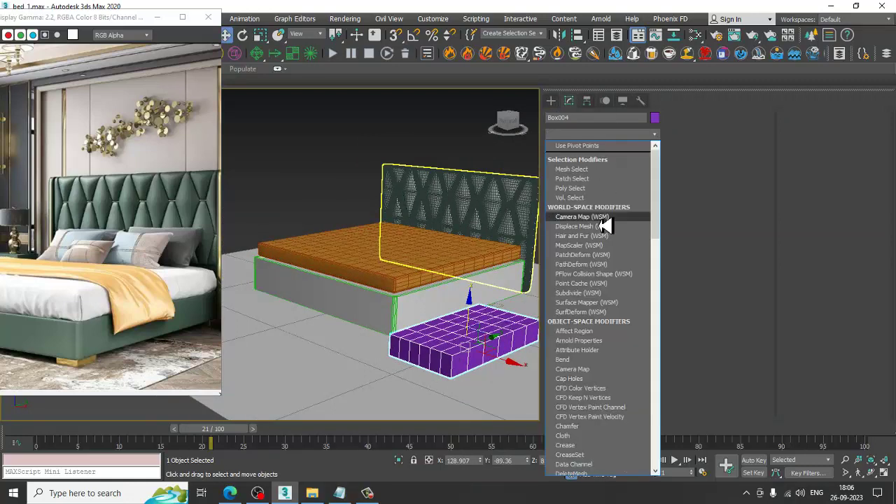
# Step: Add a TurboSmooth modifier to round Box004 into a cushion
pyautogui.write('tu')
pyautogui.click(602, 269)
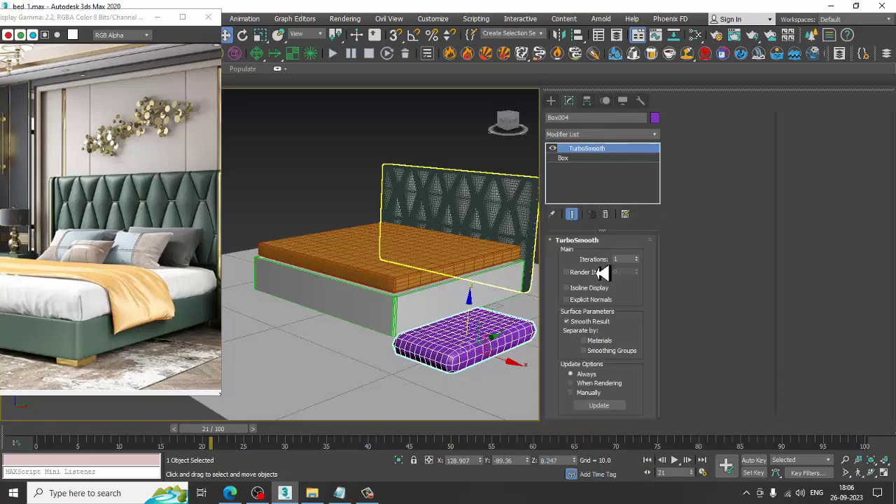
pyautogui.moveTo(490, 316)
pyautogui.keyDown('alt'); pyautogui.mouseDown(button='middle')
pyautogui.moveTo(420, 301)
pyautogui.moveTo(414, 276)
pyautogui.moveTo(408, 288)
pyautogui.mouseUp(button='middle'); pyautogui.keyUp('alt')
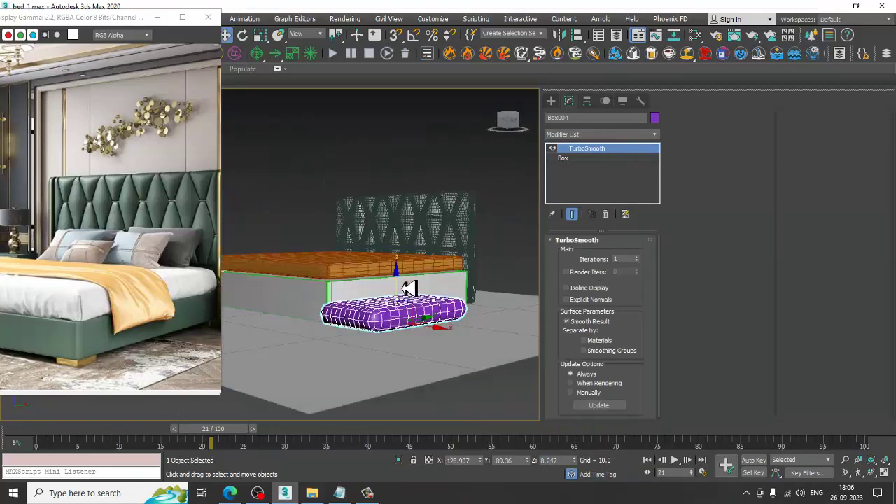
pyautogui.scroll(3, 408, 288)
# Step: Add a Cloth modifier on top of the cushion's TurboSmooth
pyautogui.click(595, 133)
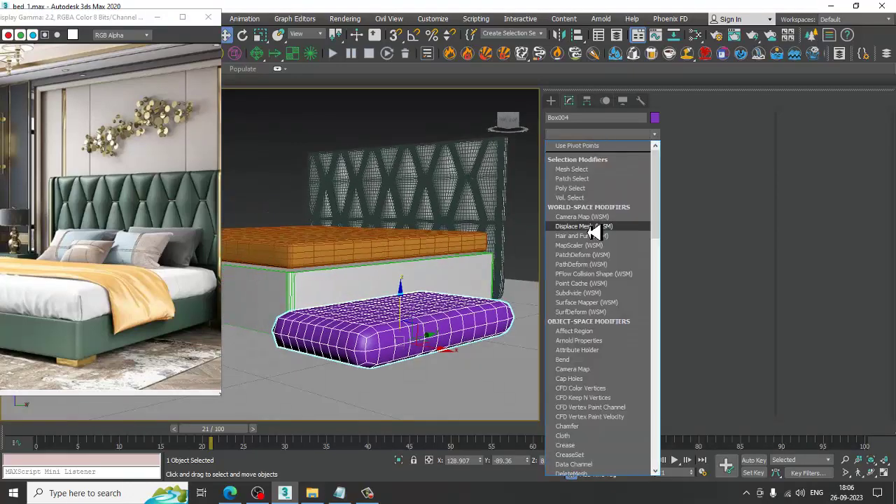
pyautogui.write('cl')
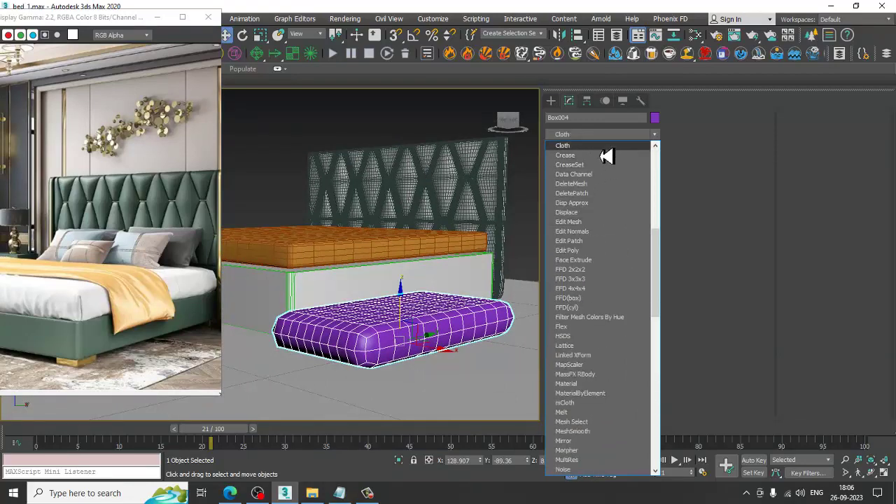
pyautogui.click(602, 145)
pyautogui.scroll(2, 424, 316)
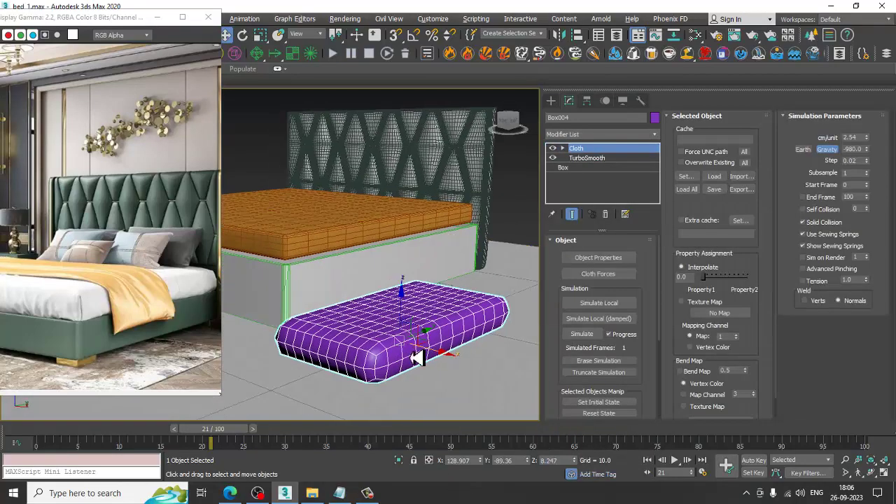
# Step: Set Box004 as a cloth object using the Satin preset
pyautogui.click(582, 258)
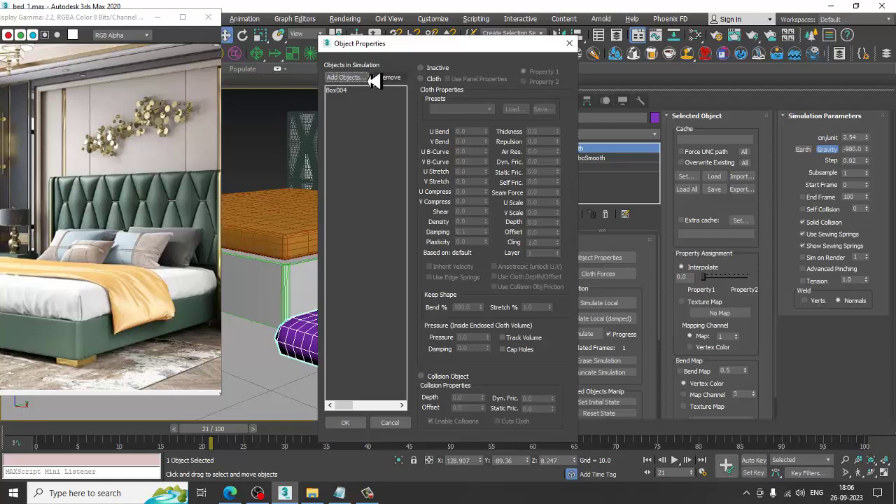
pyautogui.click(339, 91)
pyautogui.click(422, 79)
pyautogui.click(462, 109)
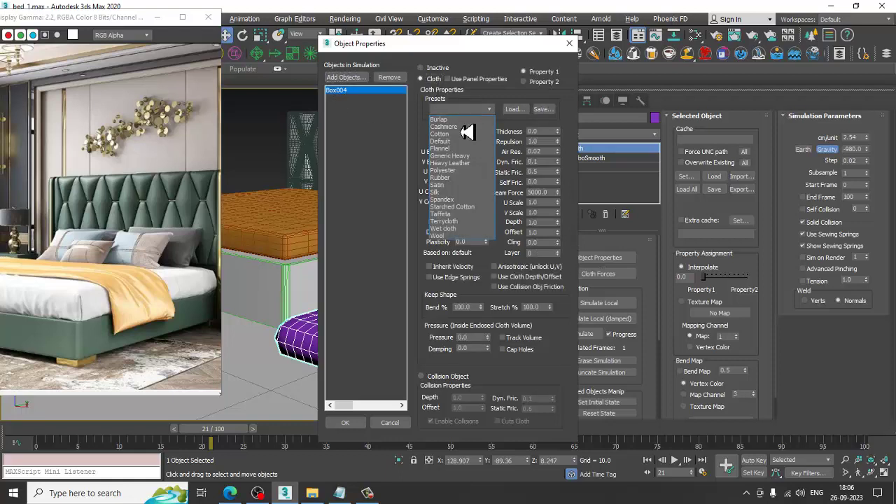
pyautogui.click(466, 186)
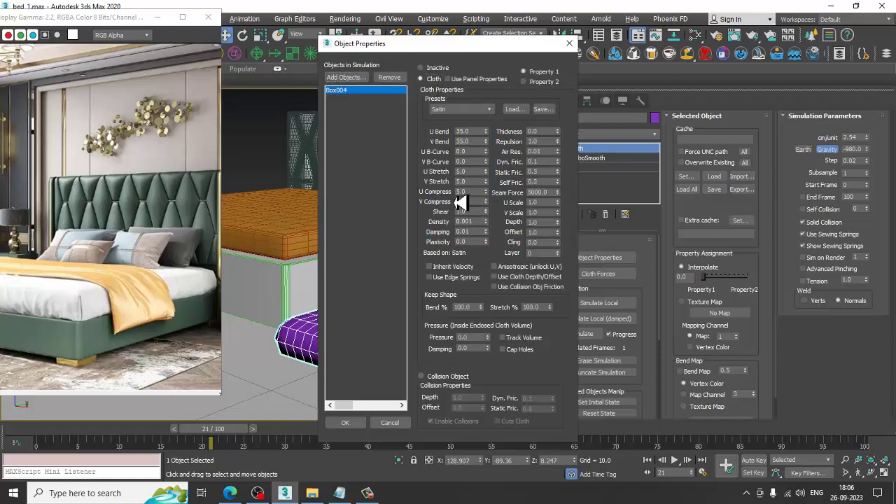
# Step: Add Plane001 to the simulation as a collision object and confirm the properties
pyautogui.click(354, 79)
pyautogui.click(70, 110)
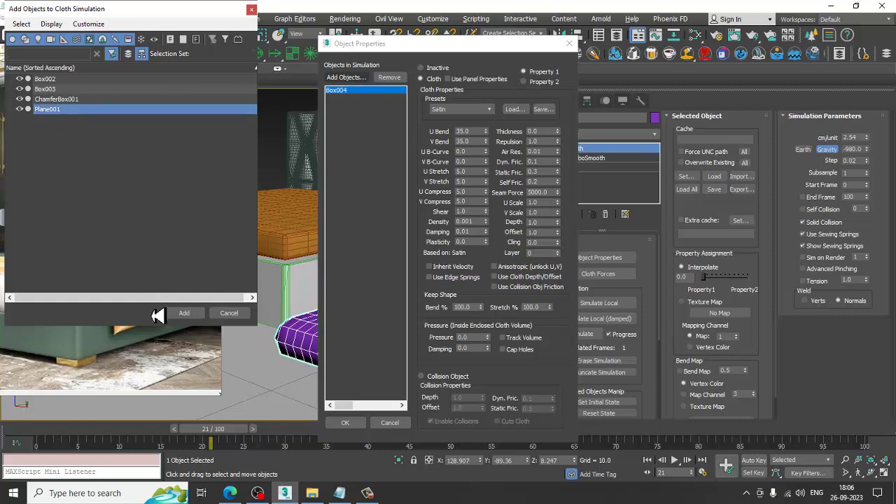
pyautogui.click(184, 313)
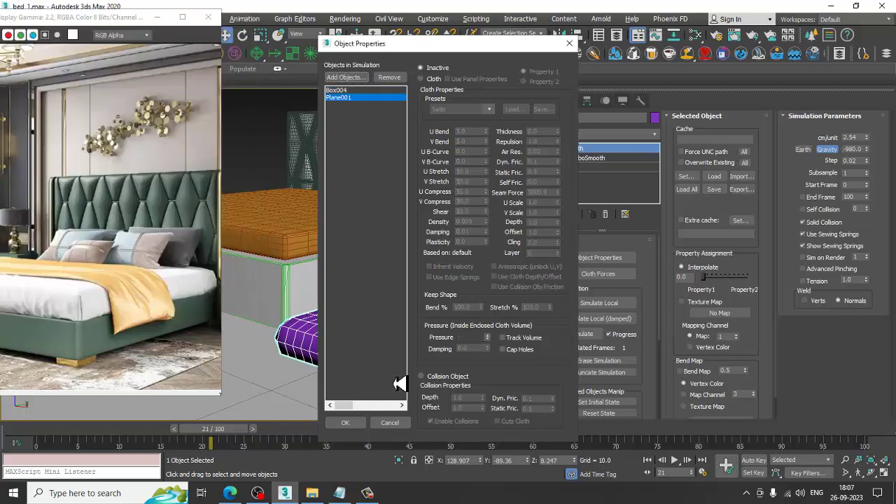
pyautogui.click(450, 377)
pyautogui.click(548, 406)
pyautogui.write('1')
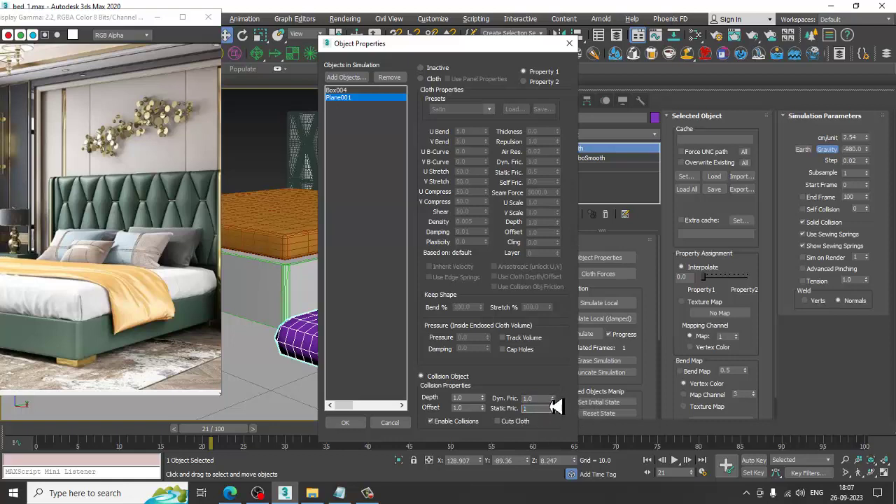
pyautogui.click(354, 91)
pyautogui.click(459, 339)
pyautogui.write('10')
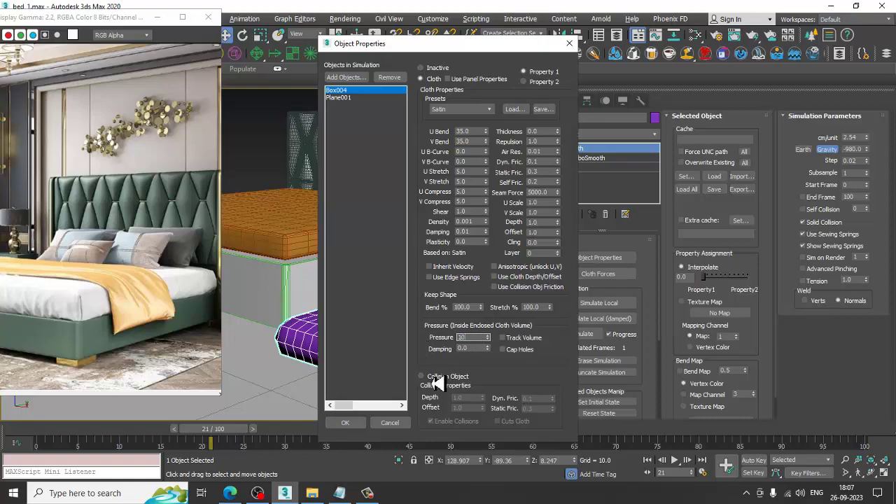
pyautogui.click(353, 425)
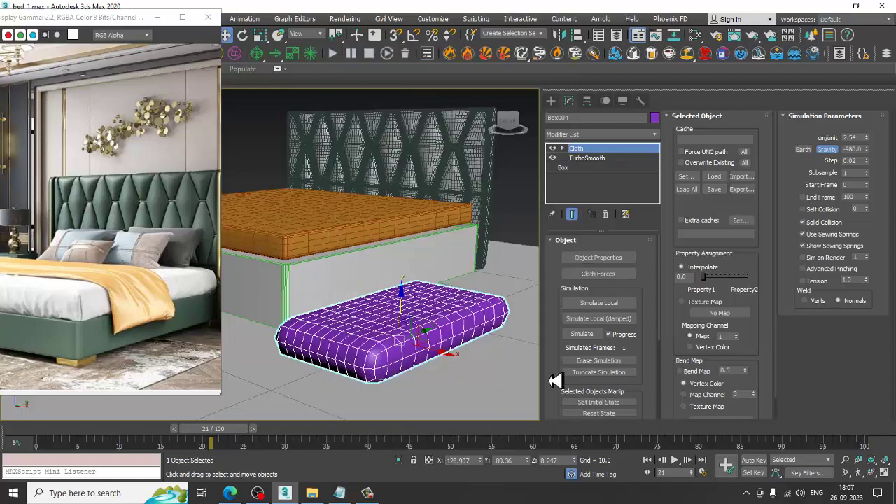
# Step: Run the cloth simulation on the cushion and squash it to about 73% along Y
pyautogui.click(605, 303)
pyautogui.moveTo(476, 301)
pyautogui.keyDown('alt'); pyautogui.mouseDown(button='middle')
pyautogui.moveTo(360, 297)
pyautogui.moveTo(367, 348)
pyautogui.moveTo(411, 290)
pyautogui.moveTo(413, 343)
pyautogui.moveTo(376, 374)
pyautogui.mouseUp(button='middle'); pyautogui.keyUp('alt')
pyautogui.press('r')
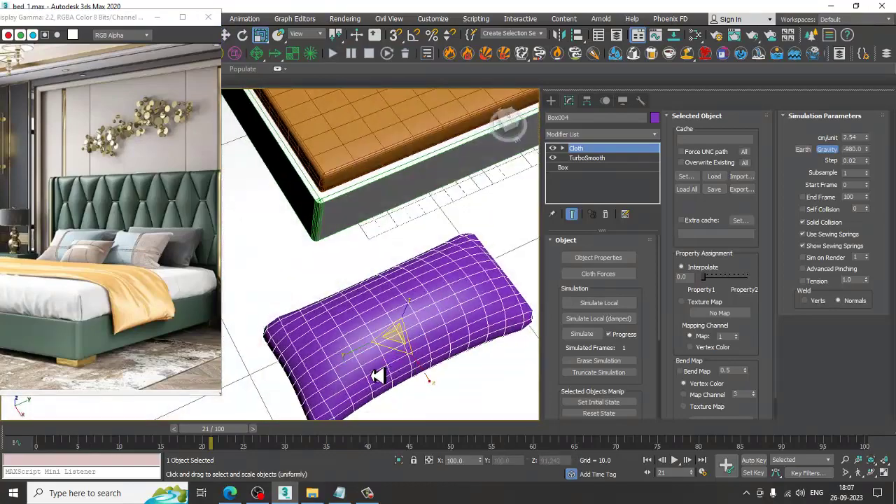
pyautogui.moveTo(354, 362); pyautogui.dragTo(371, 352)
pyautogui.moveTo(371, 352)
pyautogui.keyDown('alt'); pyautogui.mouseDown(button='middle')
pyautogui.moveTo(425, 272)
pyautogui.moveTo(394, 282)
pyautogui.moveTo(416, 294)
pyautogui.moveTo(399, 296)
pyautogui.moveTo(476, 330)
pyautogui.moveTo(442, 331)
pyautogui.moveTo(400, 366)
pyautogui.mouseUp(button='middle'); pyautogui.keyUp('alt')
# Step: Maximize the Top viewport in wireframe and zoom in on the cushion
pyautogui.press('w')
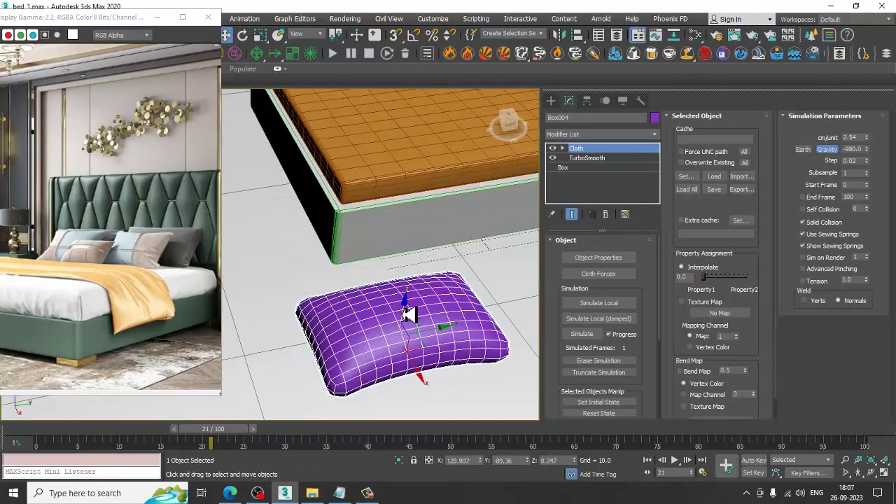
pyautogui.hotkey('alt', 'w')
pyautogui.hotkey('alt', 'w')
pyautogui.scroll(-3, 319, 179)
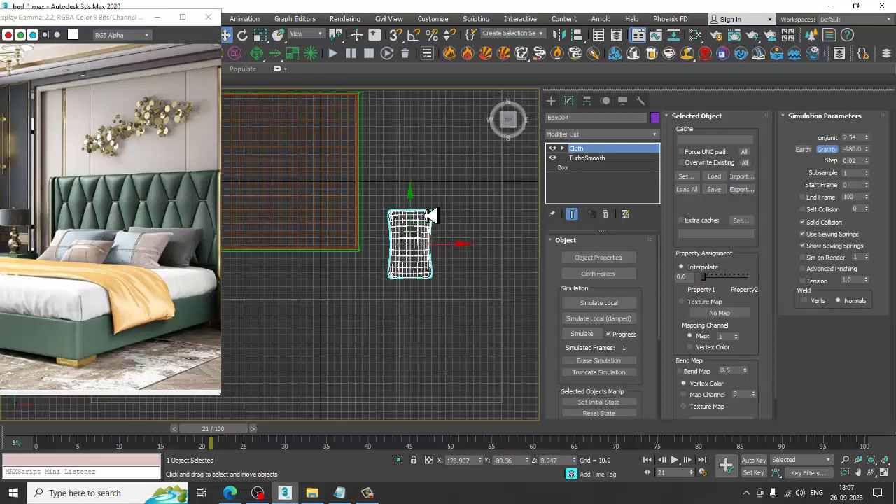
pyautogui.scroll(5, 428, 217)
# Step: Convert the cushion to an Editable Poly and move the frame buffer window lower
pyautogui.rightClick(414, 219)
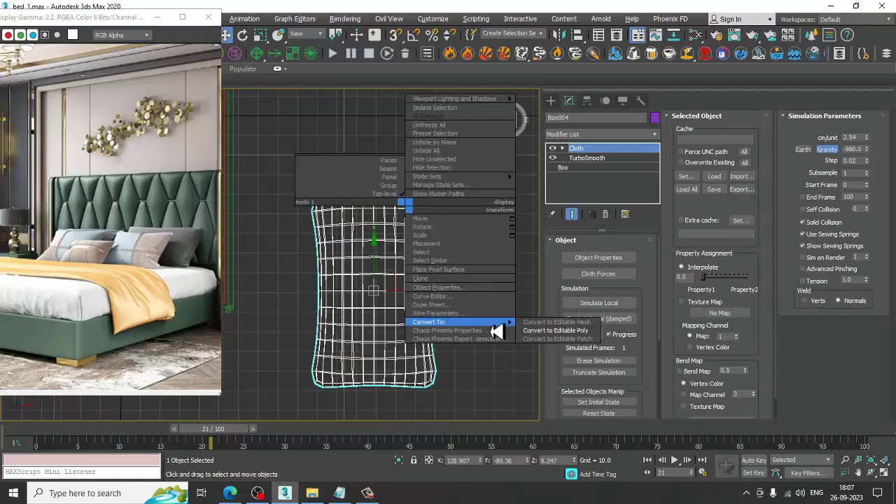
pyautogui.click(546, 330)
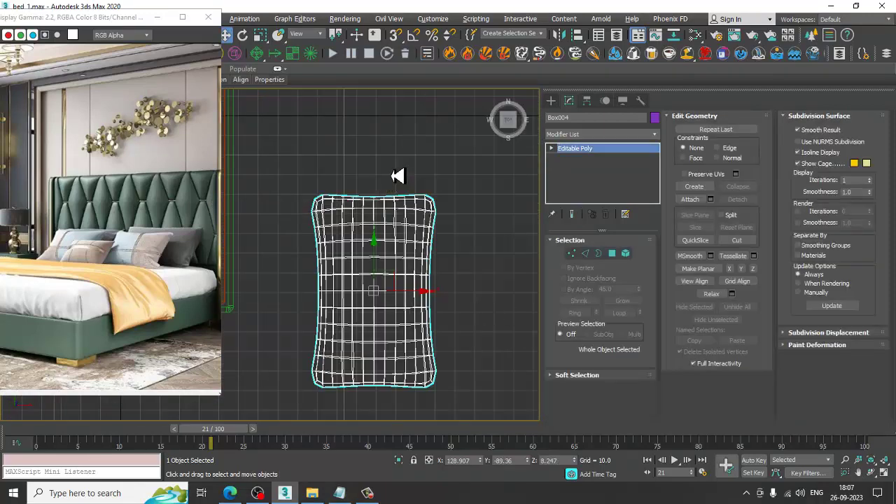
pyautogui.moveTo(398, 176); pyautogui.dragTo(453, 169, button='middle')
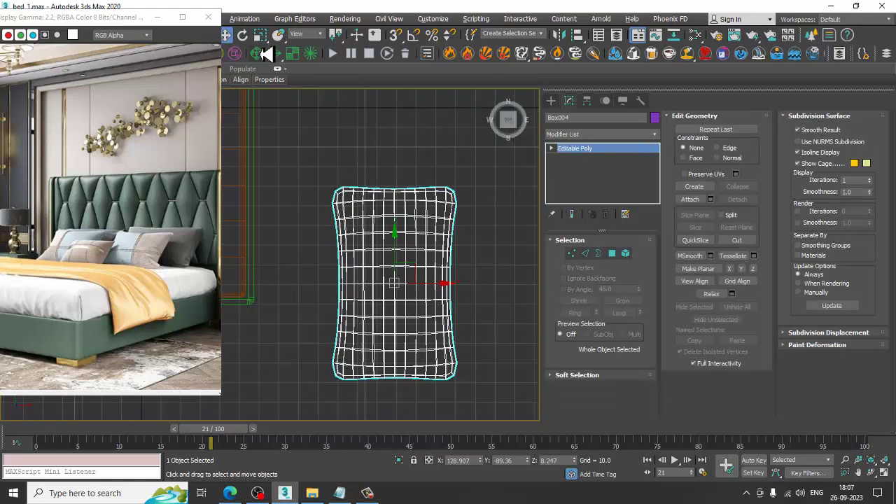
pyautogui.moveTo(147, 17)
pyautogui.mouseDown()
pyautogui.moveTo(123, 184)
pyautogui.moveTo(133, 82)
pyautogui.moveTo(150, 154)
pyautogui.mouseUp()
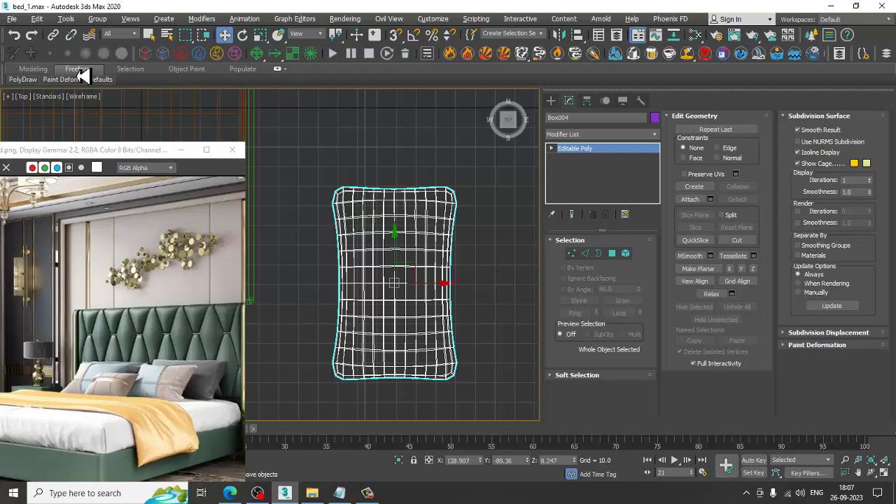
# Step: With the Freeform Shift brush, pull the cushion's top-left, top-right and bottom-right corners outward
pyautogui.doubleClick(121, 84)
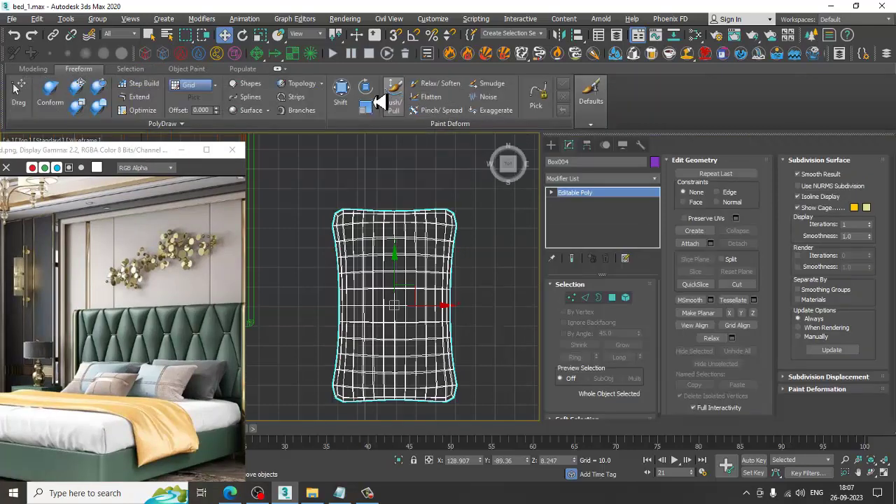
pyautogui.click(341, 102)
pyautogui.moveTo(352, 226); pyautogui.dragTo(340, 224)
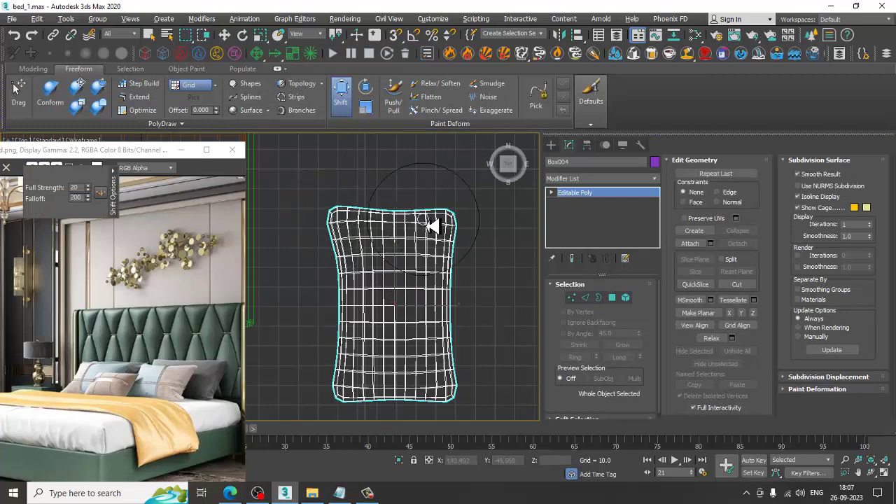
pyautogui.moveTo(460, 216); pyautogui.dragTo(464, 215)
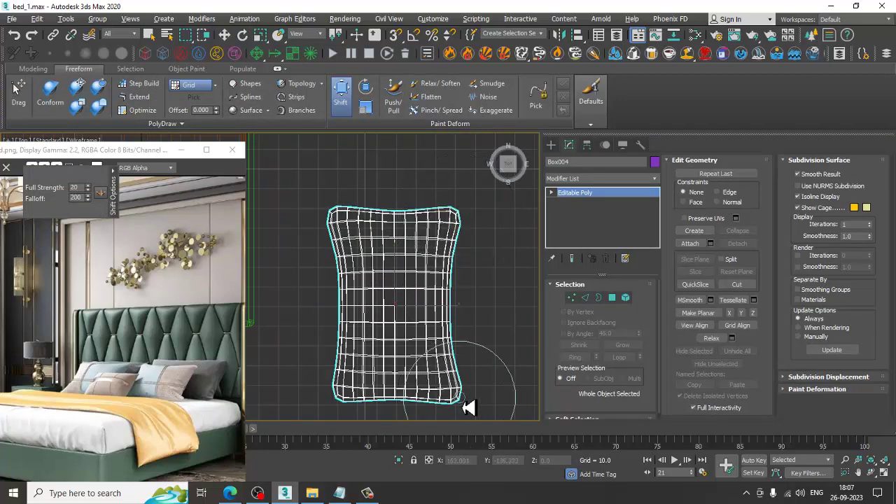
pyautogui.moveTo(468, 408); pyautogui.dragTo(471, 412)
pyautogui.press('w')
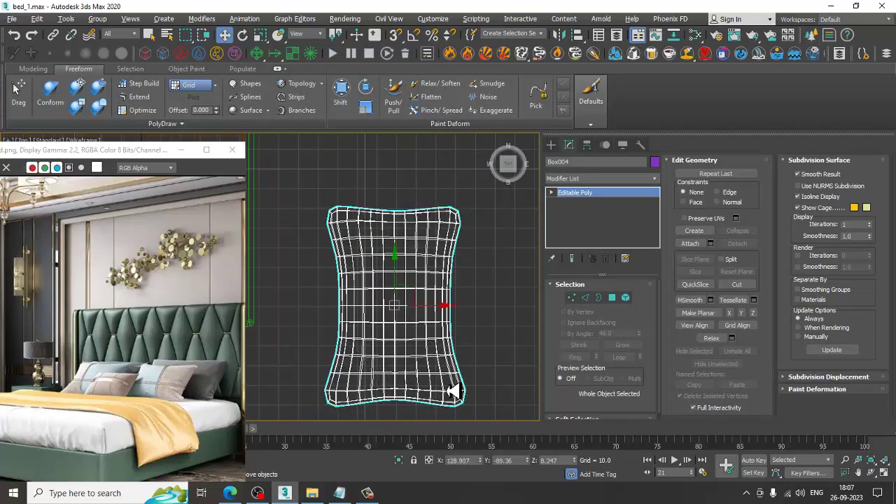
pyautogui.hotkey('alt', 'w')
pyautogui.hotkey('alt', 'w')
# Step: With 90° angle snap on, rotate the pillow 90° on Z and flip it 180° on X
pyautogui.scroll(3, 426, 324)
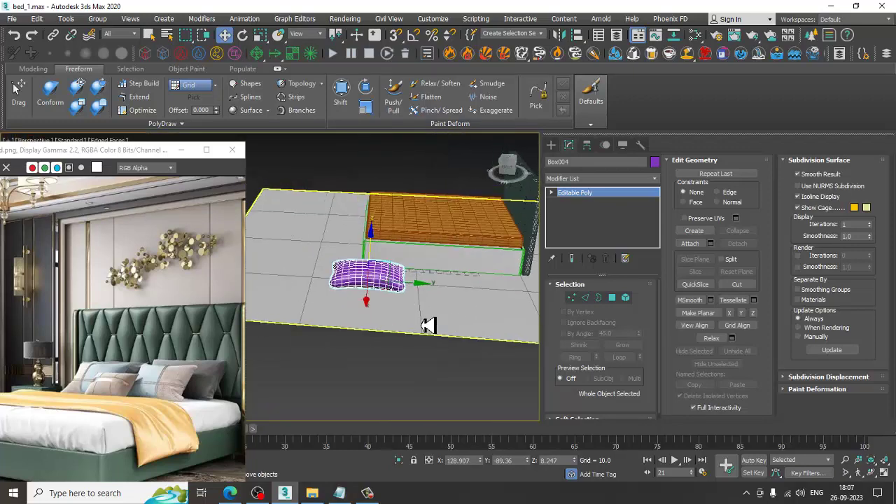
pyautogui.scroll(2, 425, 270)
pyautogui.scroll(-1, 420, 352)
pyautogui.press('e')
pyautogui.moveTo(420, 352)
pyautogui.mouseDown(button='middle')
pyautogui.moveTo(380, 320)
pyautogui.moveTo(390, 350)
pyautogui.mouseUp(button='middle')
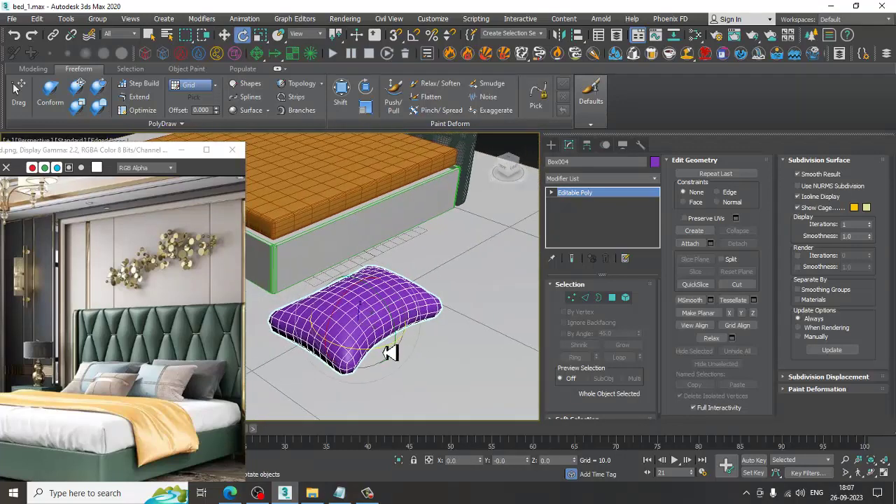
pyautogui.rightClick(414, 35)
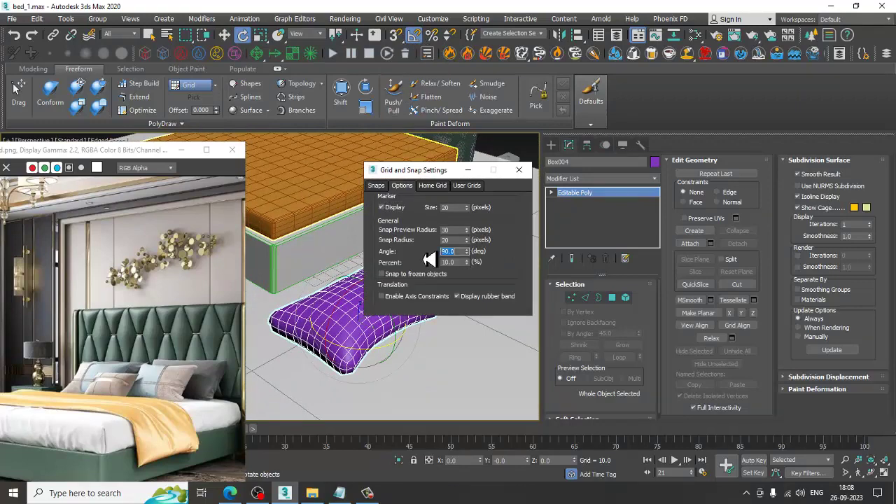
pyautogui.click(519, 169)
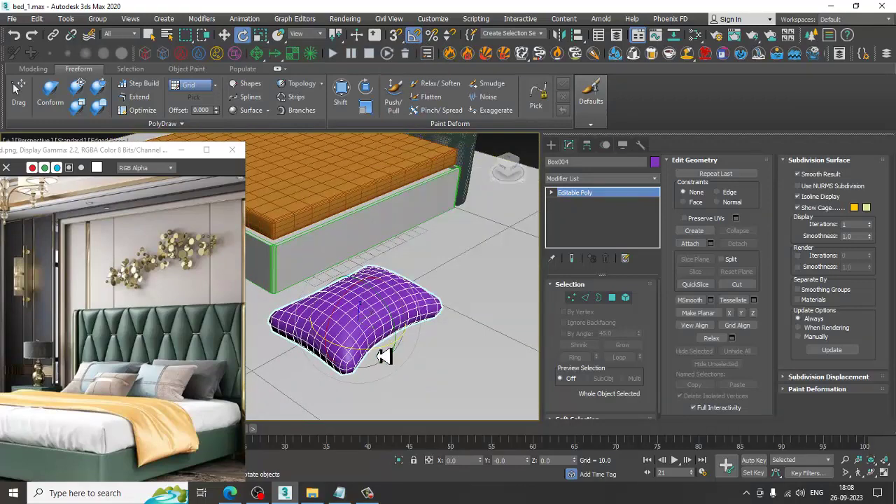
pyautogui.moveTo(385, 356); pyautogui.dragTo(372, 356)
pyautogui.moveTo(341, 323)
pyautogui.mouseDown()
pyautogui.moveTo(338, 334)
pyautogui.moveTo(340, 320)
pyautogui.mouseUp()
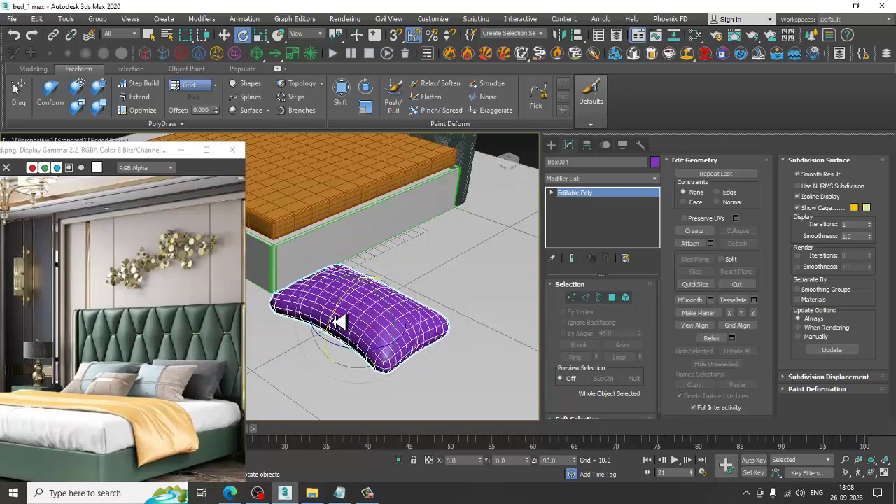
# Step: Scale the pillow's height down to about 93%
pyautogui.press('w')
pyautogui.press('r')
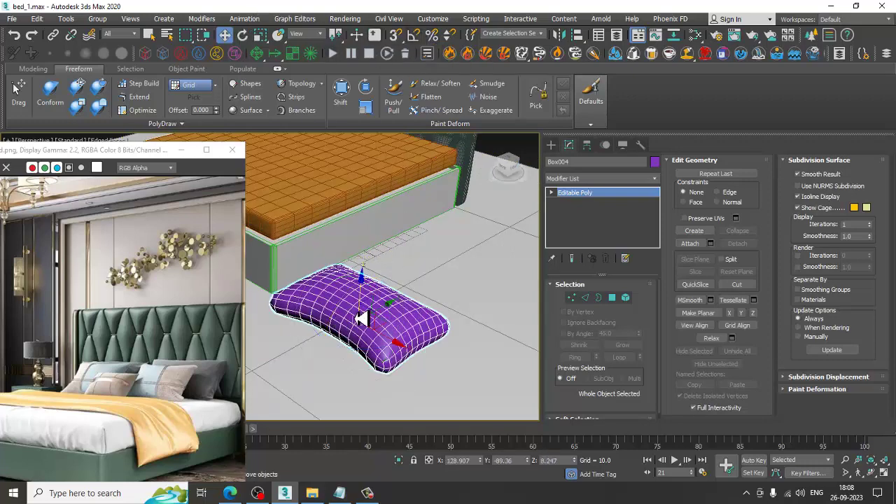
pyautogui.moveTo(360, 315)
pyautogui.keyDown('alt'); pyautogui.mouseDown(button='middle')
pyautogui.moveTo(470, 340)
pyautogui.moveTo(408, 336)
pyautogui.moveTo(359, 270)
pyautogui.mouseUp(button='middle'); pyautogui.keyUp('alt')
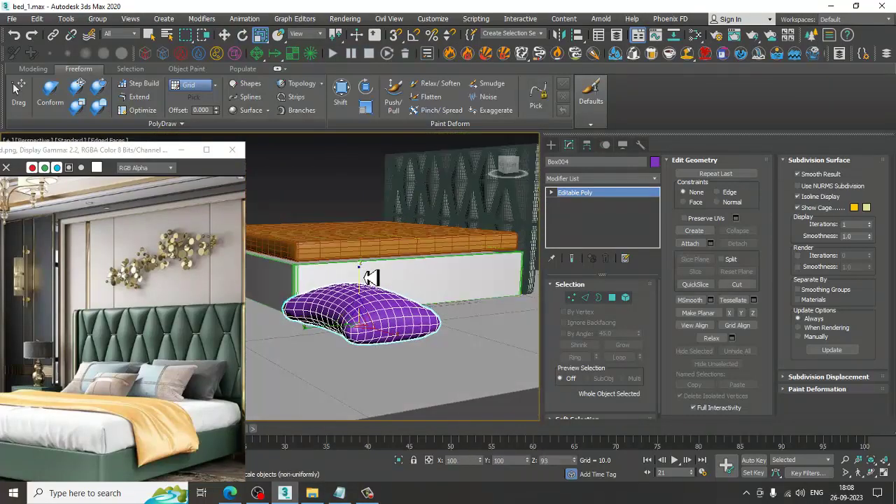
# Step: Tilt the pillow about 6.5° and lower it onto the mattress near the headboard
pyautogui.press('e')
pyautogui.moveTo(322, 308); pyautogui.dragTo(315, 362)
pyautogui.press('w')
pyautogui.keyDown('alt'); pyautogui.moveTo(314, 362); pyautogui.dragTo(381, 348, button='middle'); pyautogui.keyUp('alt')
pyautogui.moveTo(380, 324); pyautogui.dragTo(565, 230)
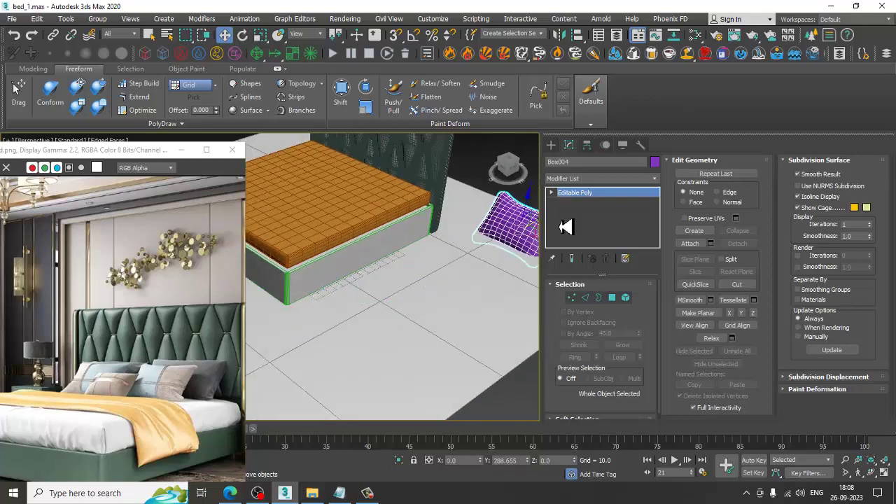
pyautogui.keyDown('alt'); pyautogui.moveTo(518, 231); pyautogui.dragTo(478, 313, button='middle'); pyautogui.keyUp('alt')
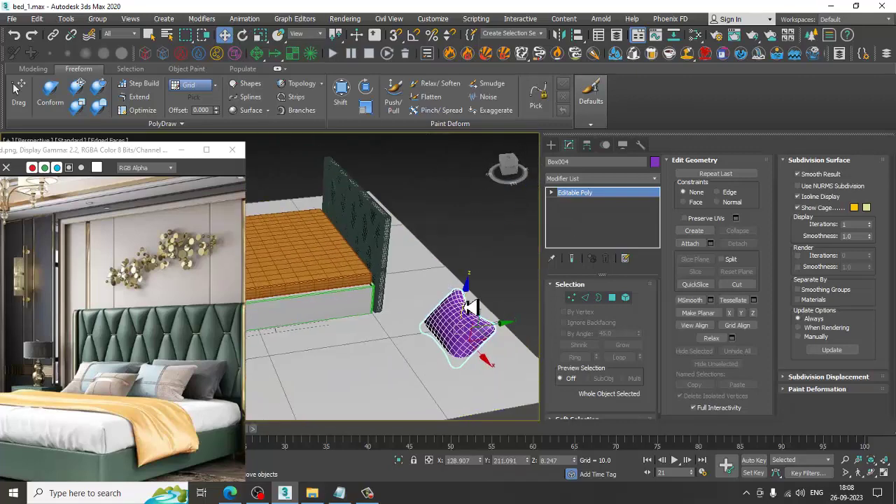
pyautogui.moveTo(467, 282); pyautogui.dragTo(473, 210)
pyautogui.keyDown('alt'); pyautogui.moveTo(473, 210); pyautogui.dragTo(504, 282, button='middle'); pyautogui.keyUp('alt')
pyautogui.moveTo(507, 280)
pyautogui.mouseDown()
pyautogui.moveTo(460, 231)
pyautogui.moveTo(339, 207)
pyautogui.mouseUp()
pyautogui.moveTo(340, 206)
pyautogui.keyDown('alt'); pyautogui.mouseDown(button='middle')
pyautogui.moveTo(334, 224)
pyautogui.moveTo(330, 207)
pyautogui.mouseUp(button='middle'); pyautogui.keyUp('alt')
pyautogui.moveTo(331, 208); pyautogui.dragTo(342, 273)
pyautogui.keyDown('alt'); pyautogui.moveTo(342, 261); pyautogui.dragTo(360, 286, button='middle'); pyautogui.keyUp('alt')
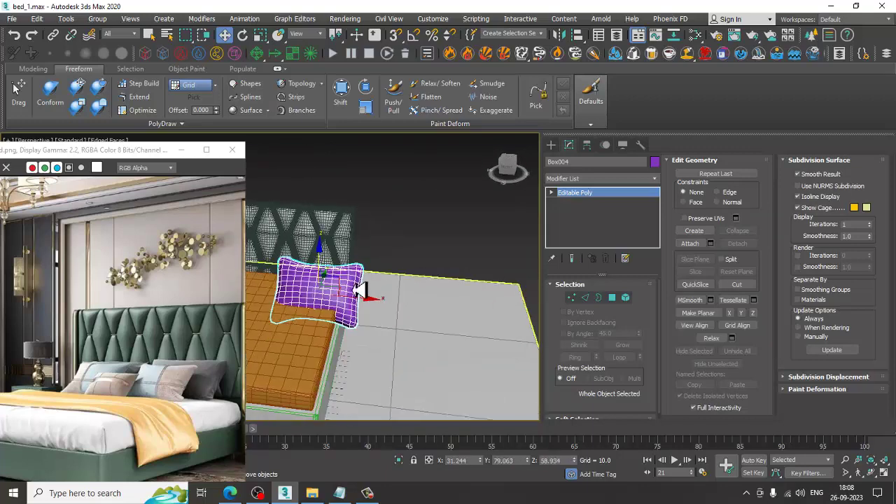
# Step: Shrink the pillow slightly and raise it back against the headboard
pyautogui.press('r')
pyautogui.moveTo(326, 299); pyautogui.dragTo(350, 329)
pyautogui.press('w')
pyautogui.moveTo(350, 330)
pyautogui.keyDown('alt'); pyautogui.mouseDown(button='middle')
pyautogui.moveTo(285, 301)
pyautogui.moveTo(343, 315)
pyautogui.mouseUp(button='middle'); pyautogui.keyUp('alt')
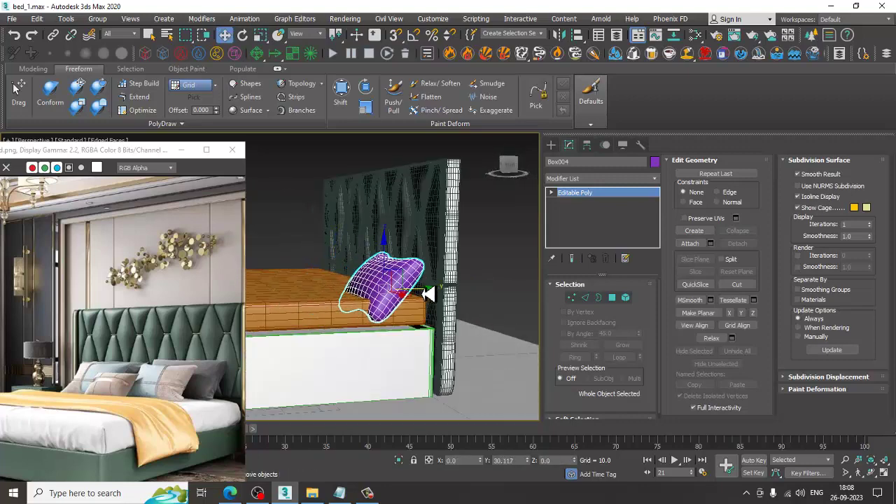
pyautogui.moveTo(396, 254)
pyautogui.keyDown('alt'); pyautogui.mouseDown(button='middle')
pyautogui.moveTo(443, 280)
pyautogui.moveTo(381, 257)
pyautogui.moveTo(412, 282)
pyautogui.mouseUp(button='middle'); pyautogui.keyUp('alt')
pyautogui.press('e')
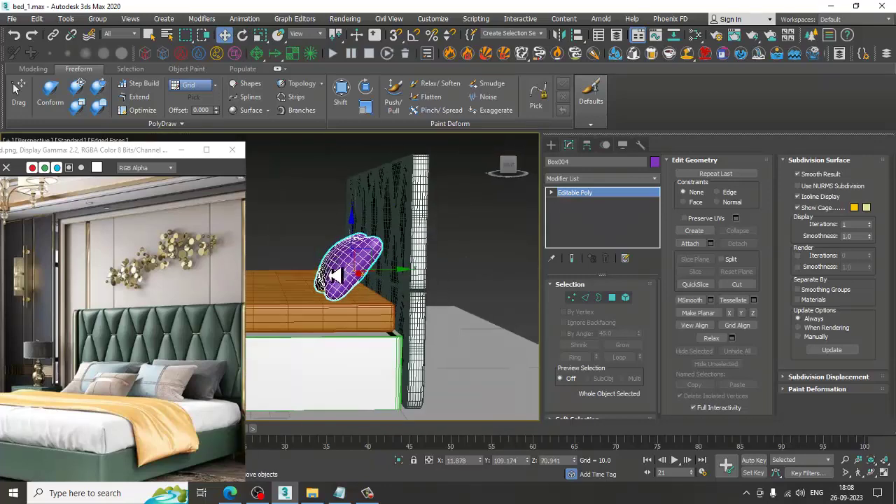
pyautogui.moveTo(428, 278)
pyautogui.mouseDown()
pyautogui.moveTo(444, 259)
pyautogui.moveTo(456, 272)
pyautogui.mouseUp()
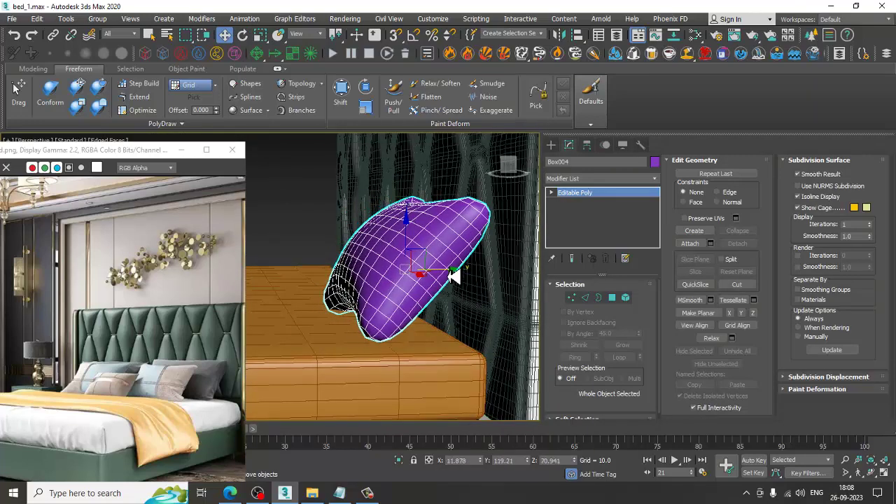
pyautogui.press('e')
pyautogui.moveTo(376, 249)
pyautogui.keyDown('alt'); pyautogui.mouseDown(button='middle')
pyautogui.moveTo(372, 260)
pyautogui.moveTo(456, 282)
pyautogui.moveTo(442, 272)
pyautogui.moveTo(428, 300)
pyautogui.moveTo(442, 297)
pyautogui.moveTo(426, 282)
pyautogui.moveTo(592, 231)
pyautogui.moveTo(486, 268)
pyautogui.moveTo(422, 312)
pyautogui.moveTo(490, 290)
pyautogui.moveTo(452, 301)
pyautogui.moveTo(434, 242)
pyautogui.moveTo(392, 184)
pyautogui.moveTo(366, 184)
pyautogui.moveTo(410, 176)
pyautogui.moveTo(450, 258)
pyautogui.mouseUp(button='middle'); pyautogui.keyUp('alt')
pyautogui.press('w')
# Step: Copy the pillow to sit beside the first one along the headboard
pyautogui.click(551, 144)
pyautogui.press('r')
pyautogui.press('w')
pyautogui.keyDown('shift'); pyautogui.moveTo(344, 286); pyautogui.dragTo(340, 306); pyautogui.keyUp('shift')
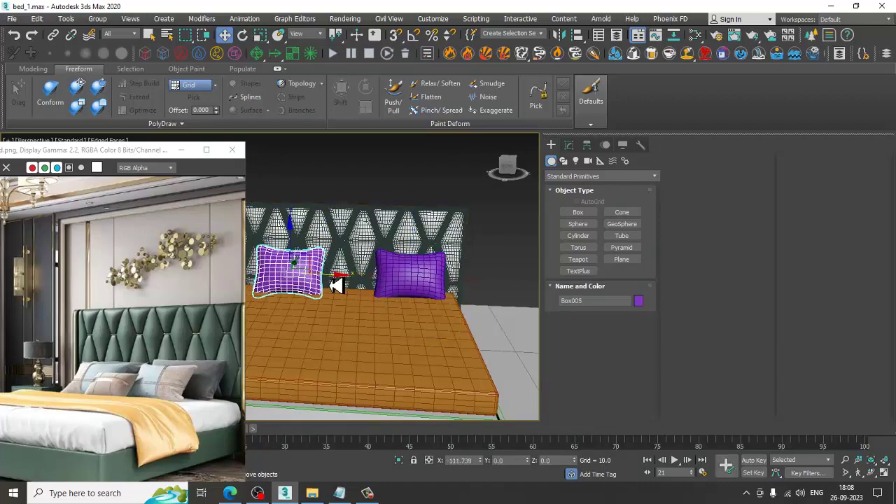
pyautogui.click(449, 294)
# Step: Start the Box tool to create a new box near the bed corner
pyautogui.moveTo(444, 301)
pyautogui.keyDown('alt'); pyautogui.mouseDown(button='middle')
pyautogui.moveTo(362, 296)
pyautogui.moveTo(418, 310)
pyautogui.moveTo(313, 274)
pyautogui.mouseUp(button='middle'); pyautogui.keyUp('alt')
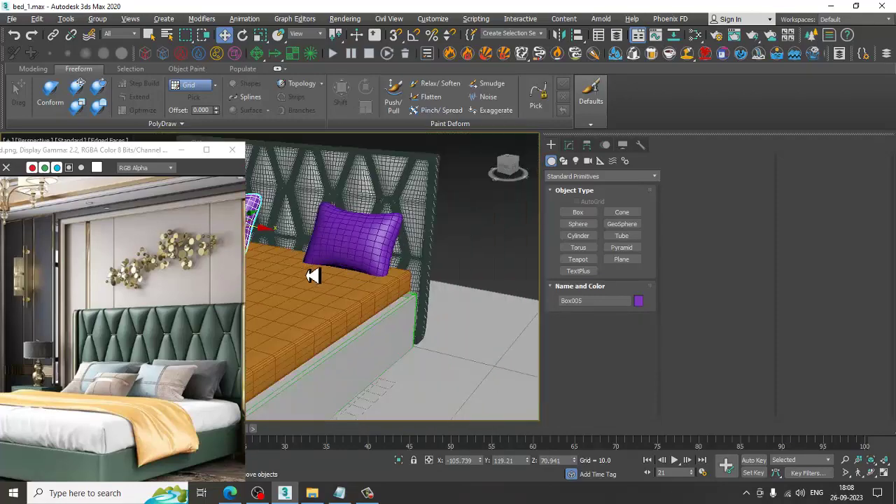
pyautogui.click(578, 212)
pyautogui.moveTo(452, 329)
pyautogui.keyDown('alt'); pyautogui.mouseDown(button='middle')
pyautogui.moveTo(398, 363)
pyautogui.moveTo(370, 320)
pyautogui.moveTo(398, 326)
pyautogui.moveTo(369, 319)
pyautogui.mouseUp(button='middle'); pyautogui.keyUp('alt')
# Step: Draw Box006, about 98.45 × 110.128 × 27.233, on the floor beside the bed
pyautogui.moveTo(369, 319); pyautogui.dragTo(516, 411)
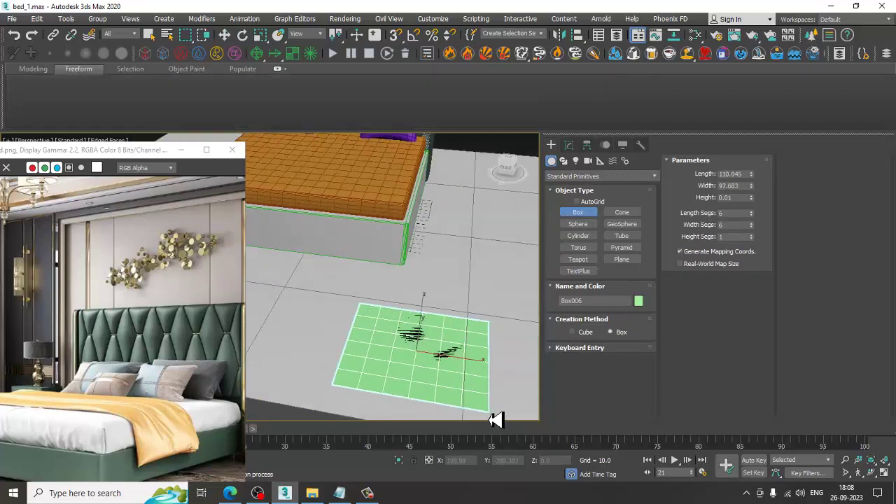
pyautogui.click(485, 348)
pyautogui.press('w')
pyautogui.moveTo(485, 348)
pyautogui.keyDown('alt'); pyautogui.mouseDown(button='middle')
pyautogui.moveTo(508, 315)
pyautogui.moveTo(425, 319)
pyautogui.moveTo(450, 259)
pyautogui.moveTo(392, 276)
pyautogui.mouseUp(button='middle'); pyautogui.keyUp('alt')
pyautogui.click(568, 145)
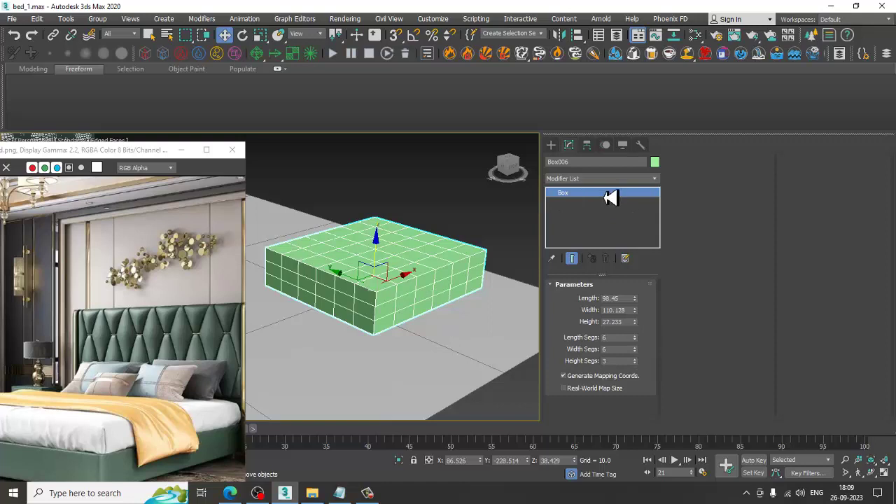
# Step: Add a Cloth modifier to the green box Box006 from the Modifier List
pyautogui.click(591, 179)
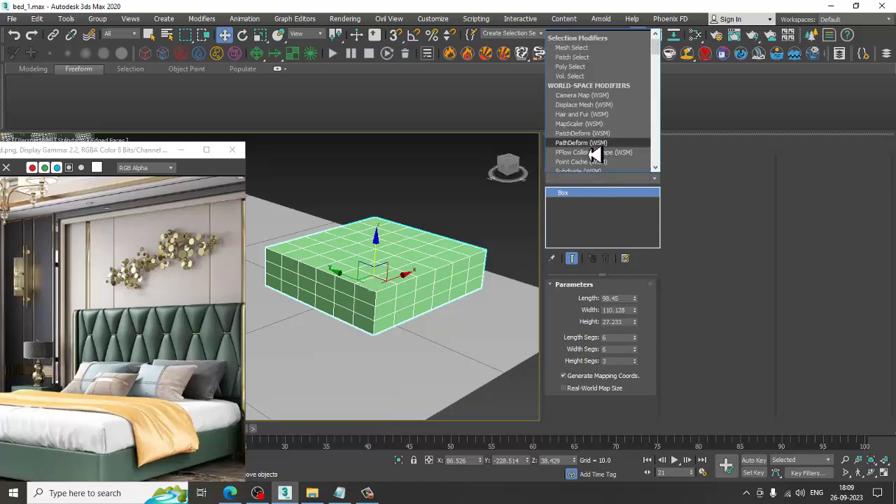
pyautogui.scroll(-5, 594, 154)
pyautogui.scroll(-2, 594, 154)
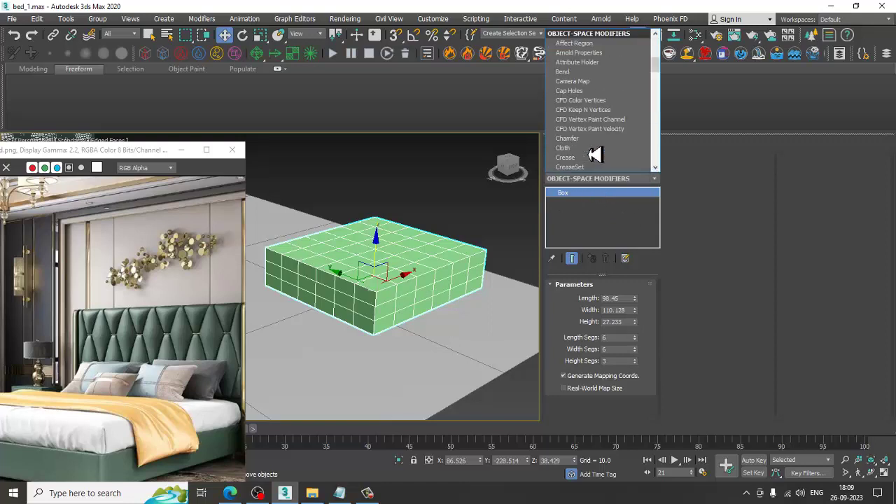
pyautogui.scroll(-5, 594, 154)
pyautogui.scroll(-1, 594, 154)
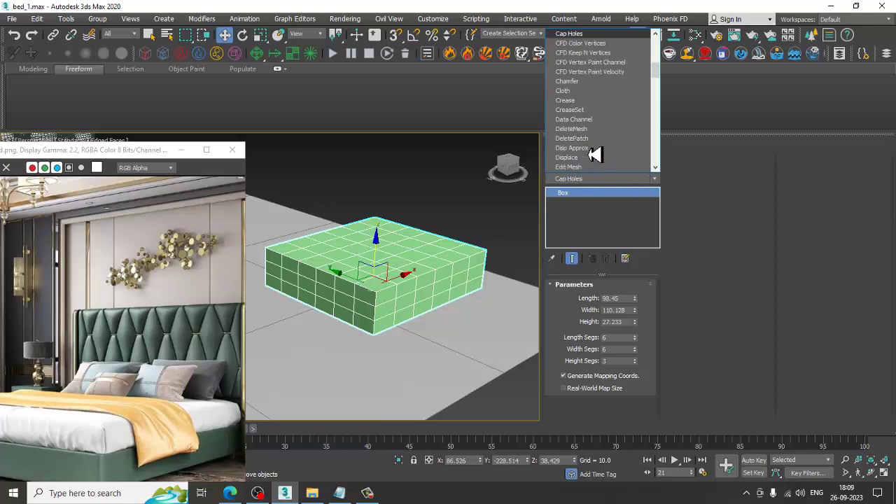
pyautogui.click(582, 93)
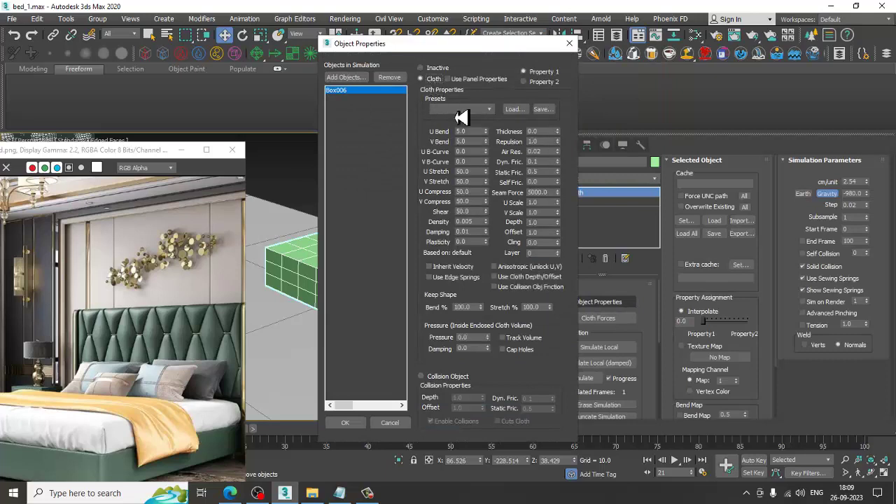
# Step: Make Box006 Satin-preset cloth and add Plane001 to the simulation as a collision object
pyautogui.click(460, 109)
pyautogui.click(467, 186)
pyautogui.write('5')
pyautogui.click(345, 79)
pyautogui.click(47, 130)
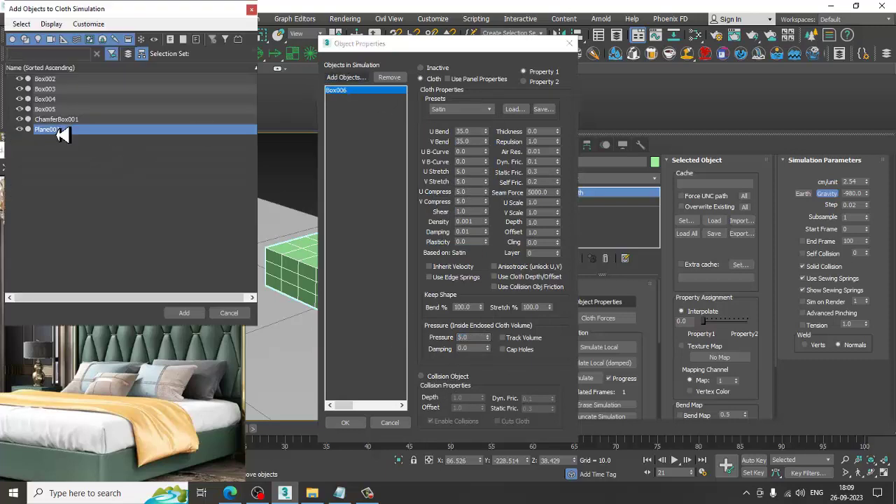
pyautogui.press('Return')
pyautogui.click(438, 377)
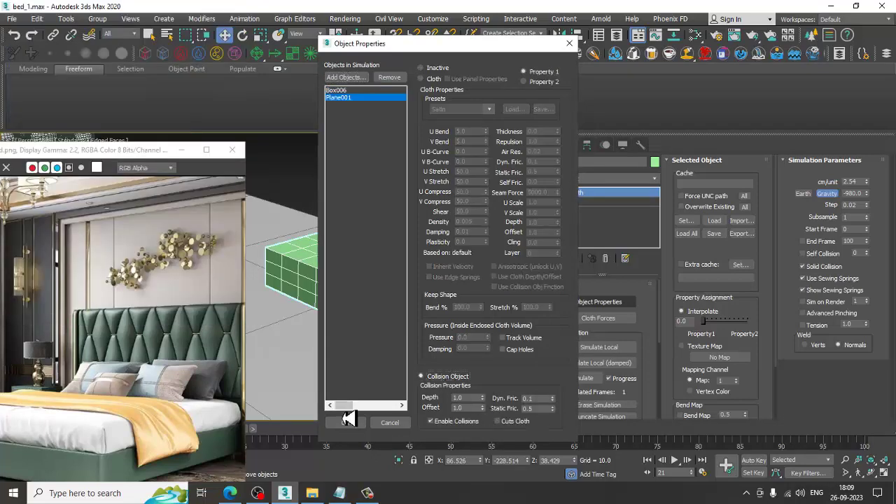
# Step: Confirm Box006's cloth settings and run a local simulation to inflate it into a pillow
pyautogui.click(350, 91)
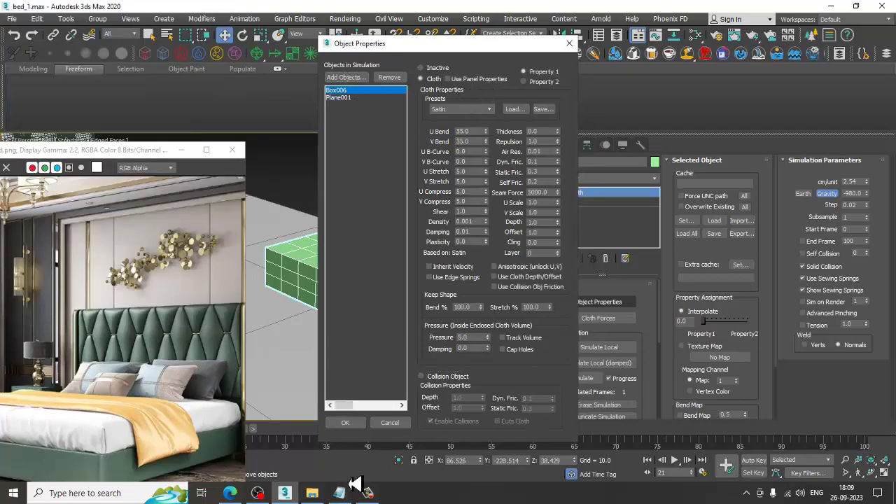
pyautogui.click(345, 423)
pyautogui.click(608, 348)
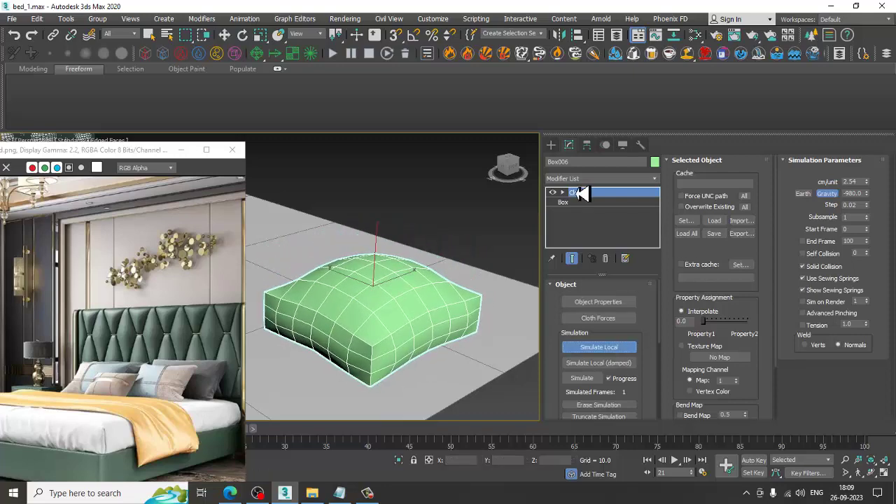
# Step: Convert the simulated cushion Box006 to an Editable Poly
pyautogui.click(607, 180)
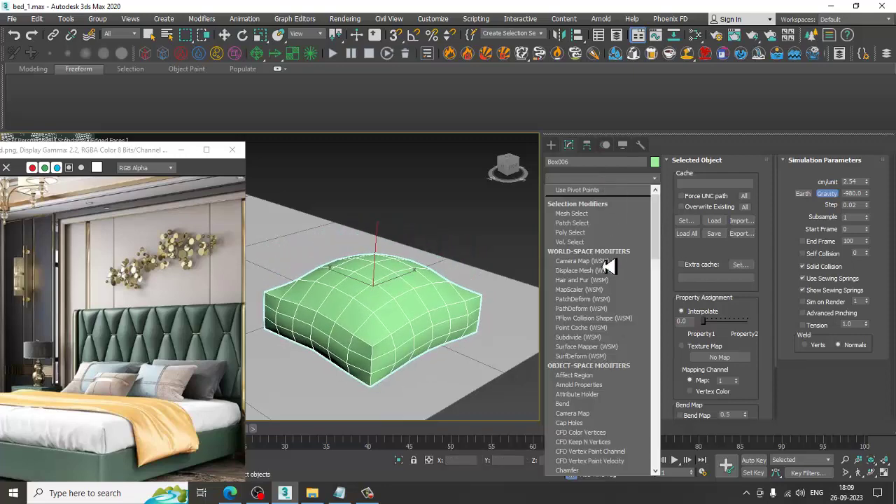
pyautogui.press('t')
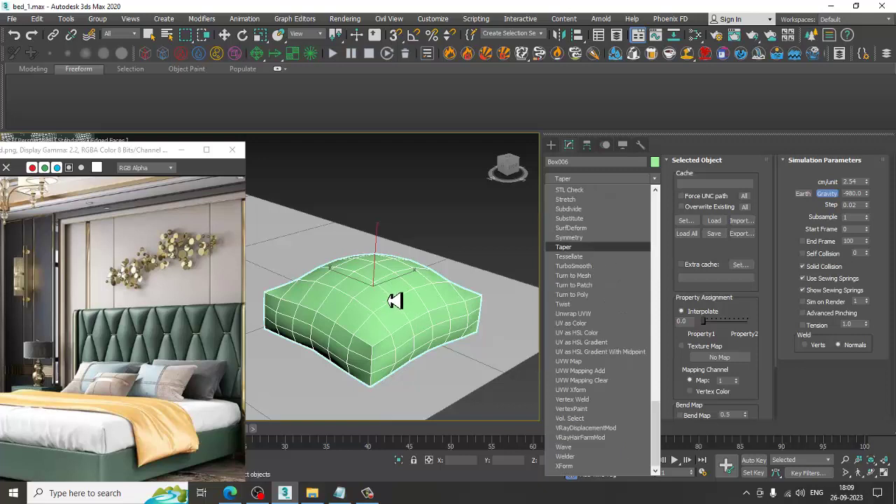
pyautogui.press('Escape')
pyautogui.press('w')
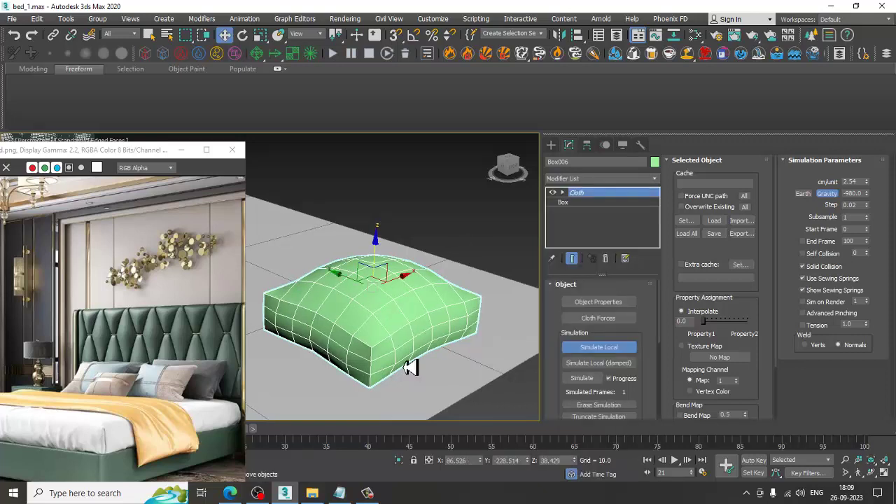
pyautogui.rightClick(396, 287)
pyautogui.moveTo(417, 399)
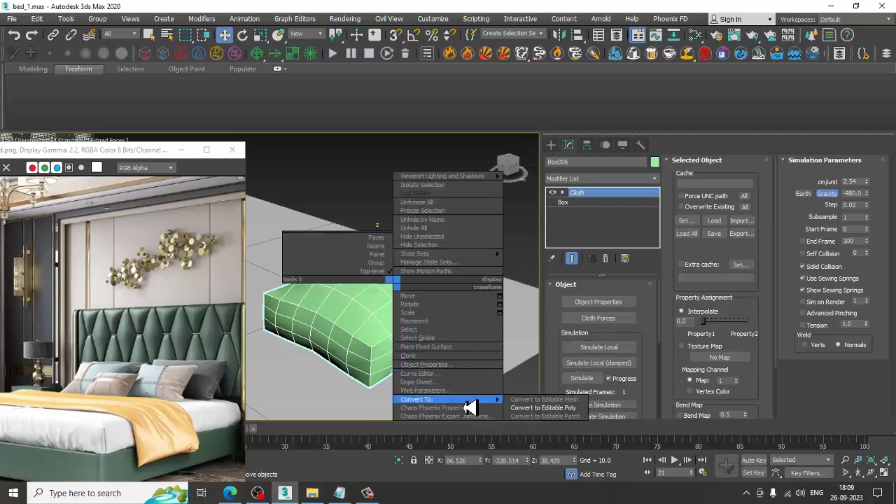
pyautogui.click(543, 408)
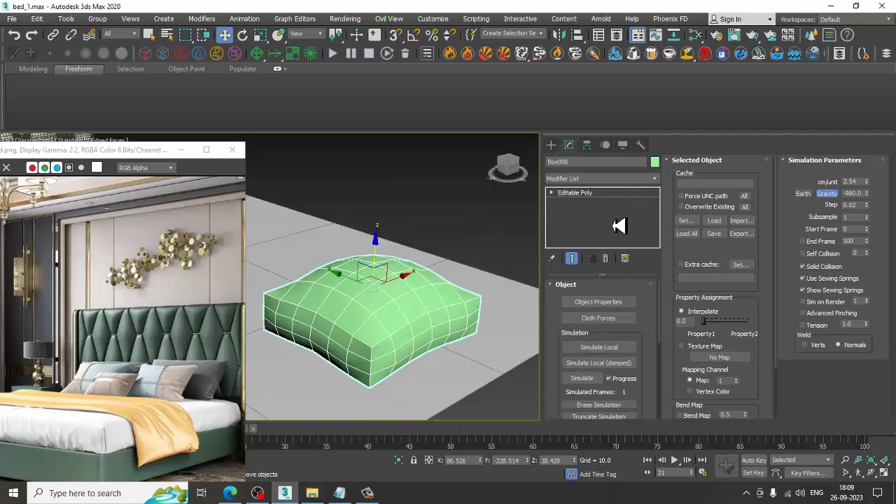
# Step: Add a TurboSmooth modifier to smooth the cushion
pyautogui.click(602, 179)
pyautogui.scroll(-10, 594, 288)
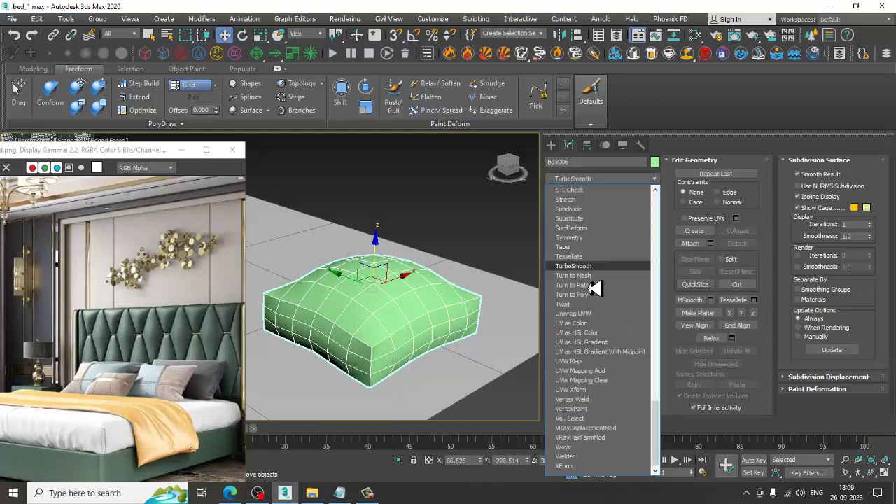
pyautogui.click(595, 274)
pyautogui.moveTo(440, 353)
pyautogui.keyDown('alt'); pyautogui.mouseDown(button='middle')
pyautogui.moveTo(510, 329)
pyautogui.moveTo(362, 310)
pyautogui.moveTo(360, 280)
pyautogui.moveTo(420, 313)
pyautogui.moveTo(399, 314)
pyautogui.moveTo(420, 316)
pyautogui.mouseUp(button='middle'); pyautogui.keyUp('alt')
# Step: Scale the cushion down along its height to flatten it slightly
pyautogui.press('r')
pyautogui.moveTo(407, 252); pyautogui.dragTo(422, 266)
pyautogui.moveTo(422, 266)
pyautogui.keyDown('alt'); pyautogui.mouseDown(button='middle')
pyautogui.moveTo(426, 380)
pyautogui.moveTo(426, 336)
pyautogui.mouseUp(button='middle'); pyautogui.keyUp('alt')
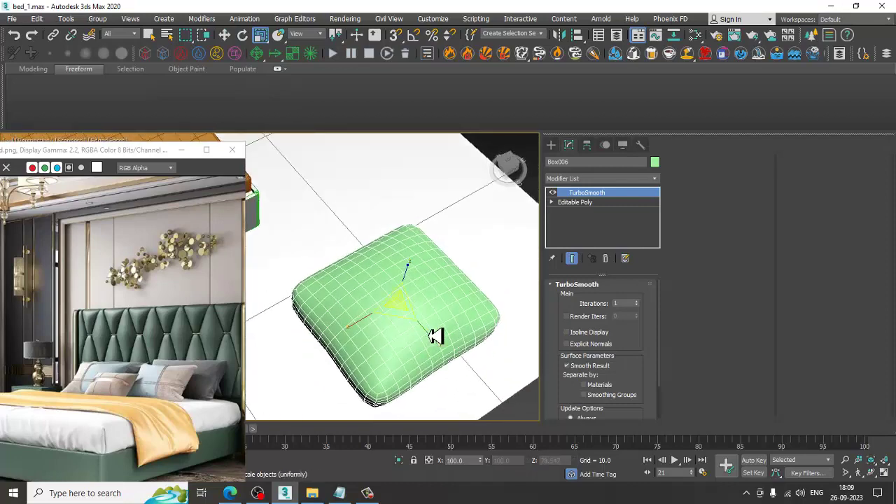
pyautogui.moveTo(399, 306)
pyautogui.keyDown('alt'); pyautogui.mouseDown(button='middle')
pyautogui.moveTo(452, 234)
pyautogui.moveTo(355, 234)
pyautogui.mouseUp(button='middle'); pyautogui.keyUp('alt')
pyautogui.hotkey('alt', 'w')
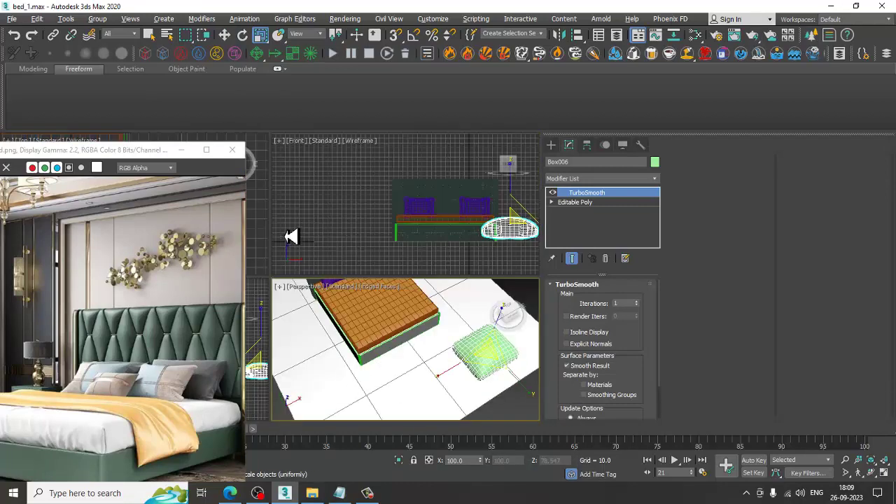
pyautogui.hotkey('alt', 'w')
pyautogui.scroll(4, 455, 287)
pyautogui.moveTo(445, 286)
pyautogui.keyDown('alt'); pyautogui.mouseDown(button='middle')
pyautogui.moveTo(416, 262)
pyautogui.moveTo(389, 262)
pyautogui.moveTo(427, 276)
pyautogui.mouseUp(button='middle'); pyautogui.keyUp('alt')
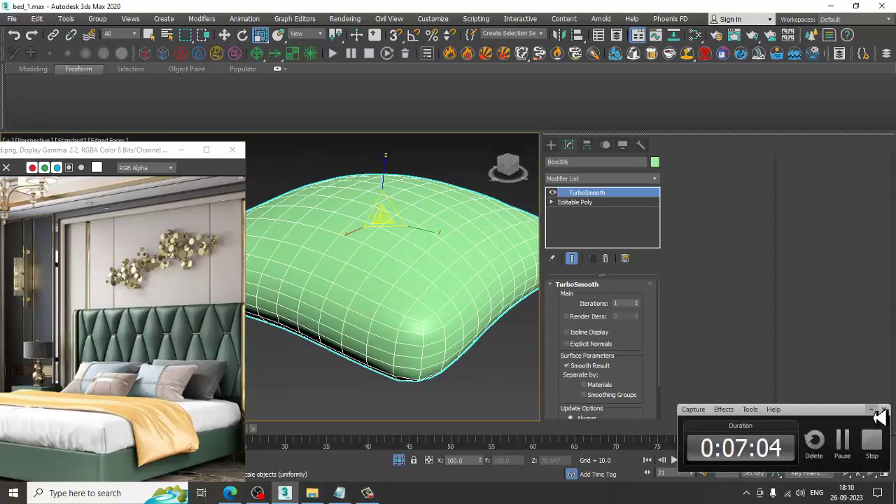
pyautogui.moveTo(366, 280)
pyautogui.keyDown('alt'); pyautogui.mouseDown(button='middle')
pyautogui.moveTo(380, 273)
pyautogui.moveTo(427, 294)
pyautogui.mouseUp(button='middle'); pyautogui.keyUp('alt')
# Step: Collapse the smoothed cushion into a single Editable Poly again
pyautogui.press('w')
pyautogui.rightClick(427, 295)
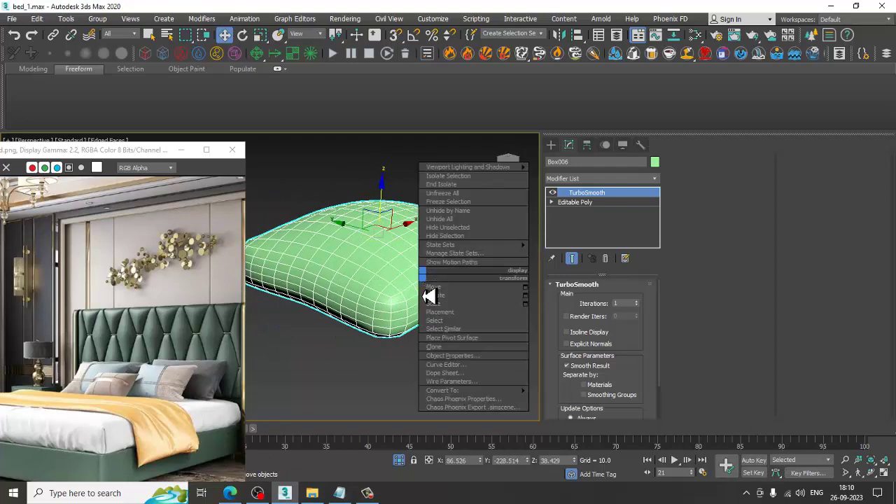
pyautogui.click(606, 405)
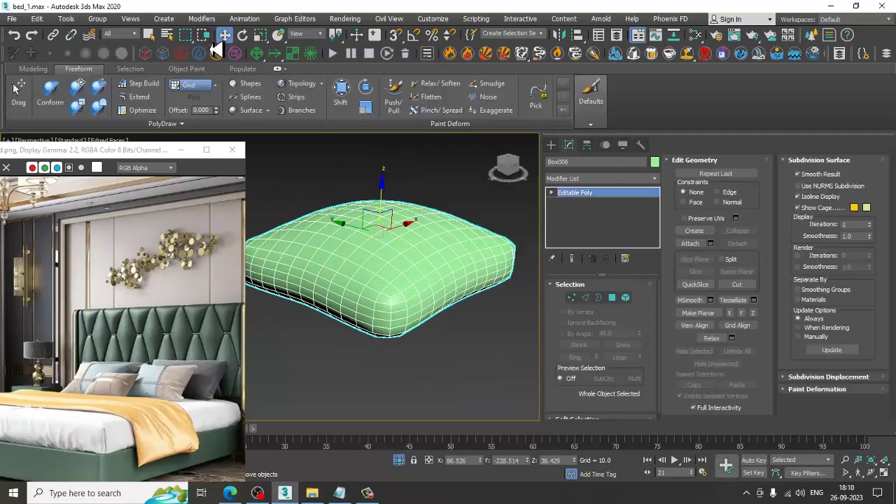
# Step: Sculpt the pillow's front corner with the Pinch/Spread paint-deform brush, then lower its strength
pyautogui.click(457, 111)
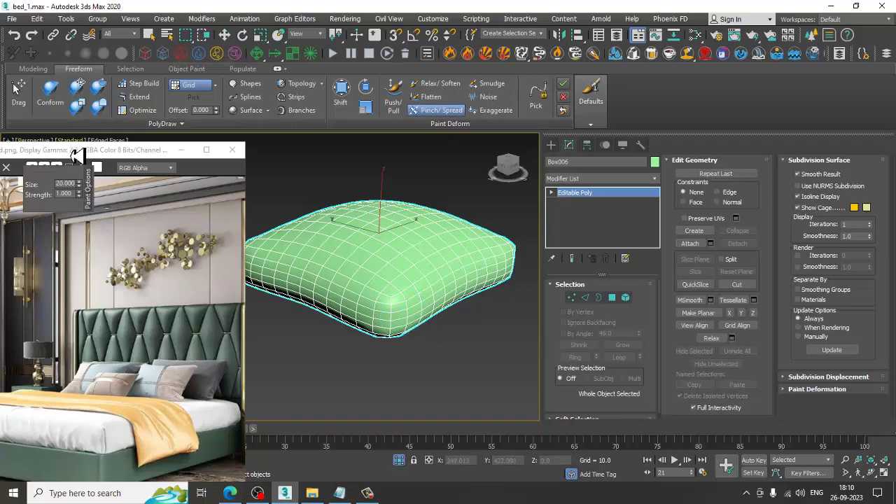
pyautogui.moveTo(77, 154); pyautogui.dragTo(74, 224)
pyautogui.click(84, 189)
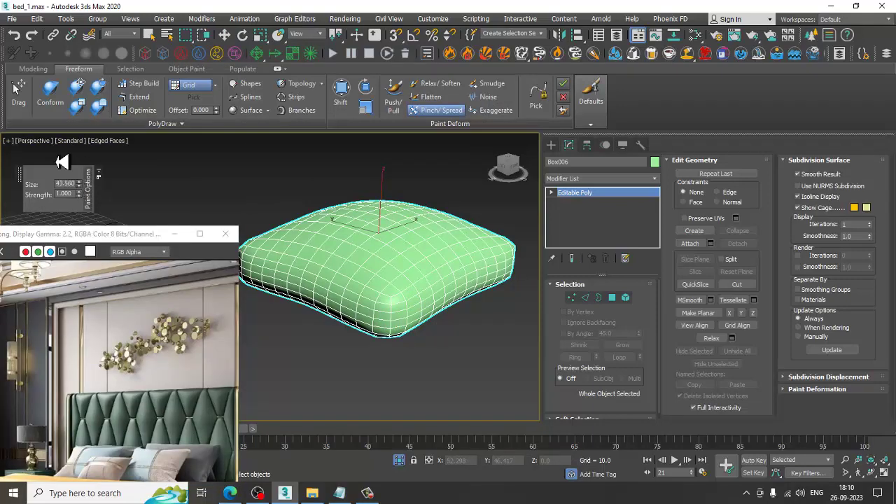
pyautogui.moveTo(420, 314); pyautogui.dragTo(536, 286)
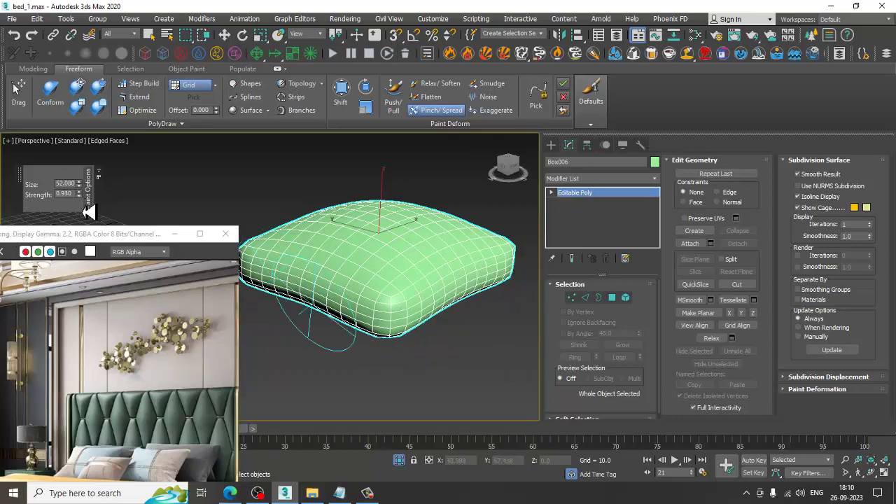
pyautogui.keyDown('alt'); pyautogui.keyDown('shift'); pyautogui.moveTo(92, 219); pyautogui.dragTo(89, 215); pyautogui.keyUp('shift'); pyautogui.keyUp('alt')
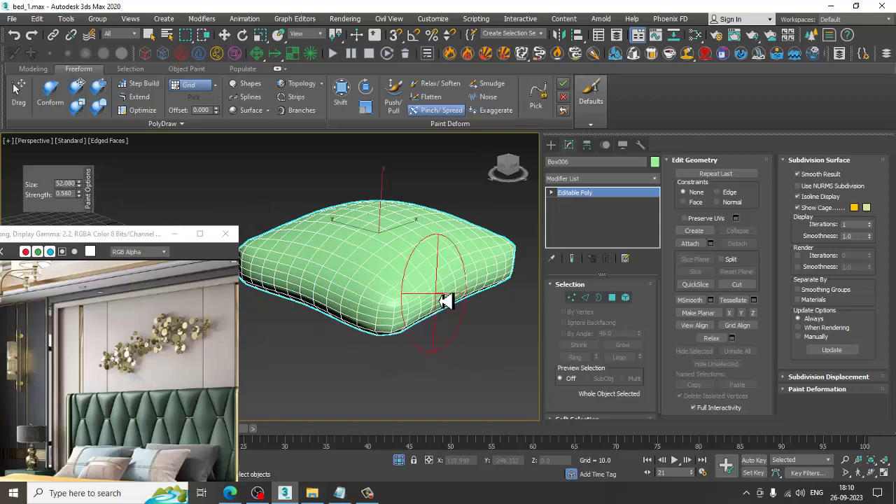
pyautogui.keyDown('alt'); pyautogui.moveTo(340, 337); pyautogui.dragTo(385, 330, button='middle'); pyautogui.keyUp('alt')
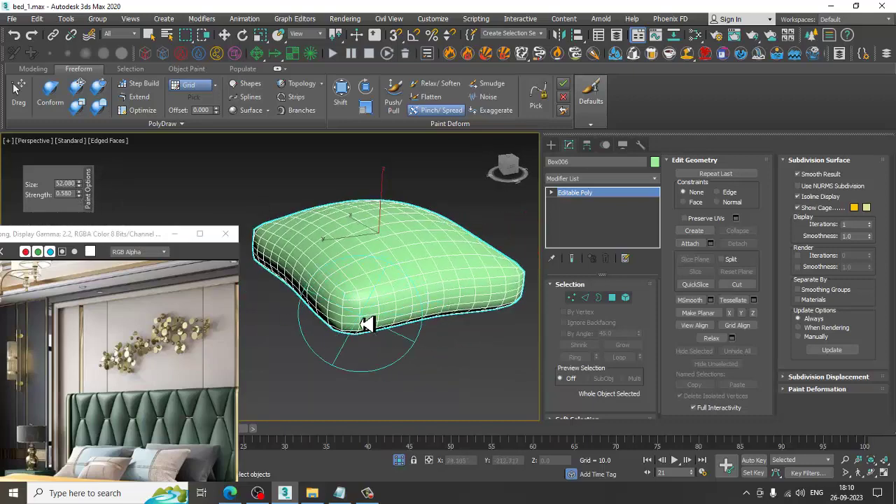
pyautogui.moveTo(528, 301)
pyautogui.keyDown('alt'); pyautogui.mouseDown(button='middle')
pyautogui.moveTo(336, 300)
pyautogui.moveTo(543, 283)
pyautogui.moveTo(490, 315)
pyautogui.moveTo(383, 306)
pyautogui.moveTo(474, 300)
pyautogui.moveTo(392, 311)
pyautogui.mouseUp(button='middle'); pyautogui.keyUp('alt')
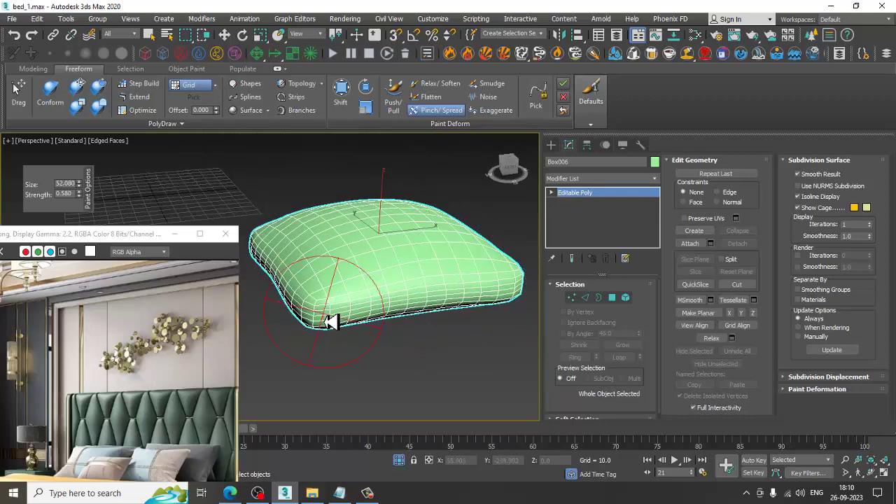
pyautogui.keyDown('alt'); pyautogui.moveTo(524, 310); pyautogui.dragTo(399, 324, button='middle'); pyautogui.keyUp('alt')
# Step: In Top view, pull the pillow's top-right and top-left corners outward with the Shift brush
pyautogui.press('w')
pyautogui.hotkey('alt', 'w')
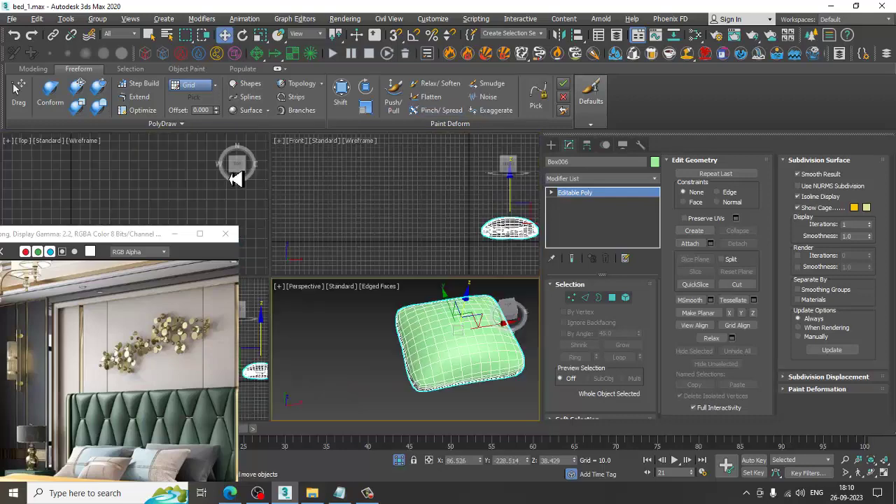
pyautogui.hotkey('alt', 'w')
pyautogui.scroll(-3, 317, 204)
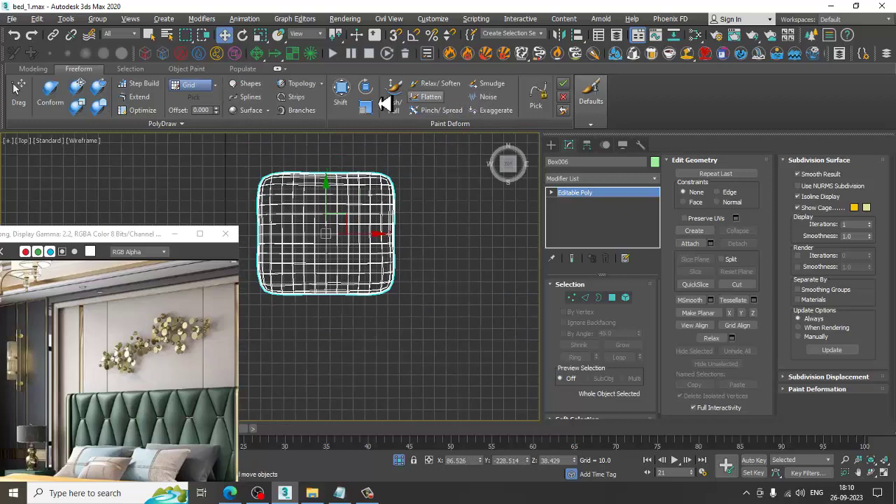
pyautogui.click(340, 88)
pyautogui.moveTo(400, 200); pyautogui.dragTo(379, 160)
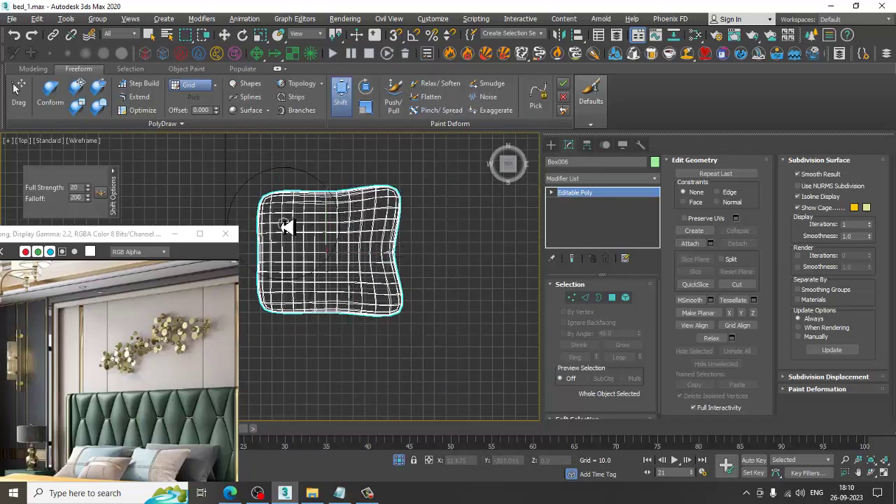
pyautogui.moveTo(290, 226); pyautogui.dragTo(276, 196)
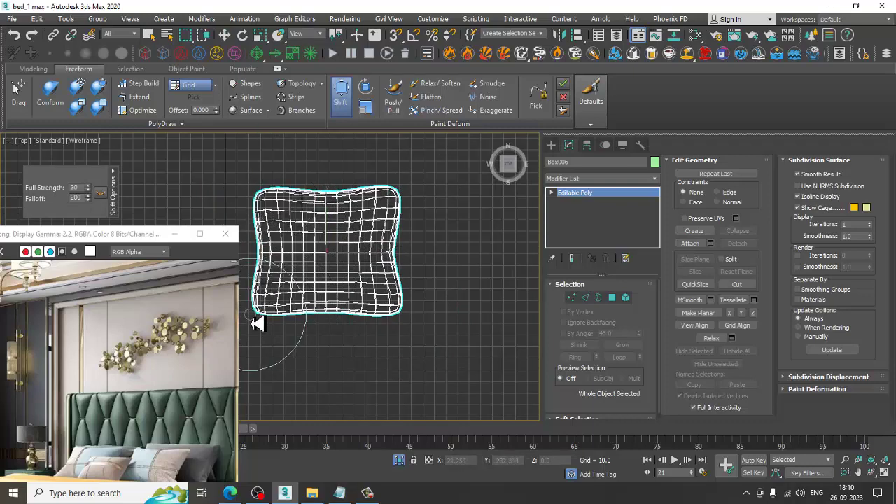
pyautogui.press('w')
pyautogui.hotkey('alt', 'w')
pyautogui.hotkey('alt', 'w')
# Step: Restore the full scene view showing the bed alongside the pillow
pyautogui.keyDown('alt'); pyautogui.moveTo(326, 292); pyautogui.dragTo(359, 296, button='middle'); pyautogui.keyUp('alt')
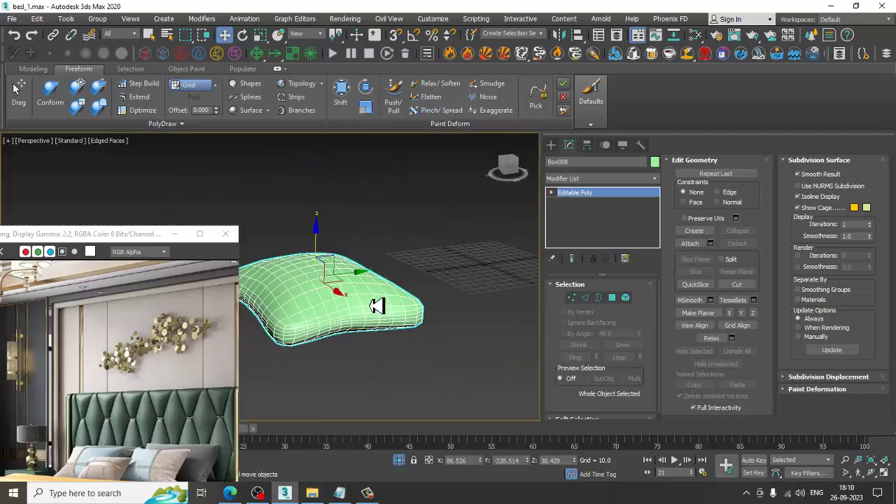
pyautogui.scroll(-5, 366, 336)
pyautogui.rightClick(427, 249)
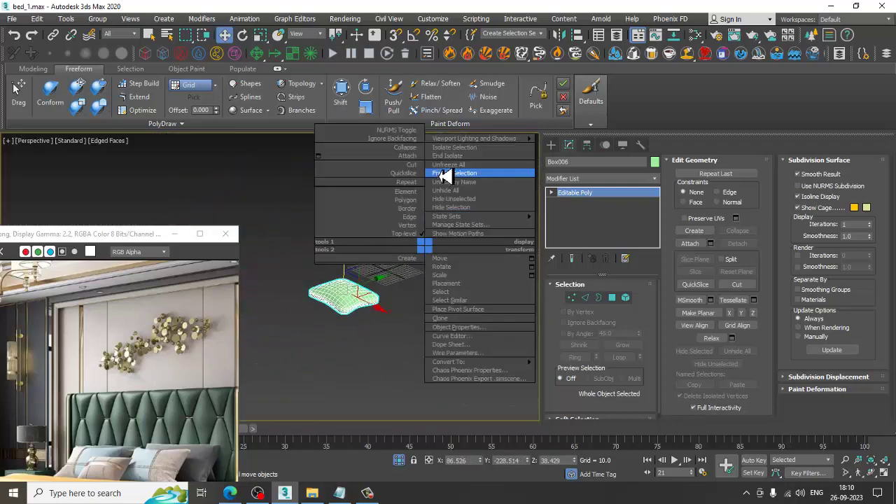
pyautogui.click(451, 155)
# Step: Shrink the pillow to about half size and rotate it upright
pyautogui.keyDown('alt'); pyautogui.moveTo(321, 289); pyautogui.dragTo(413, 374, button='middle'); pyautogui.keyUp('alt')
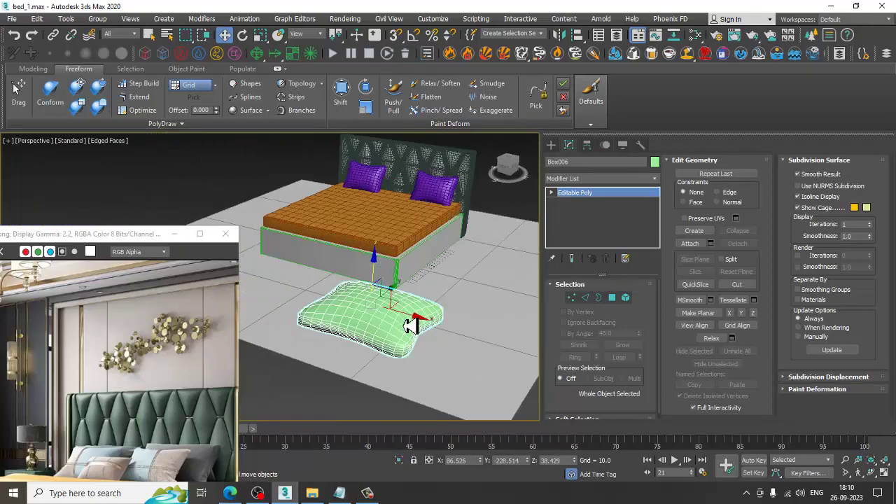
pyautogui.press('r')
pyautogui.moveTo(382, 314)
pyautogui.mouseDown()
pyautogui.moveTo(406, 356)
pyautogui.moveTo(418, 355)
pyautogui.mouseUp()
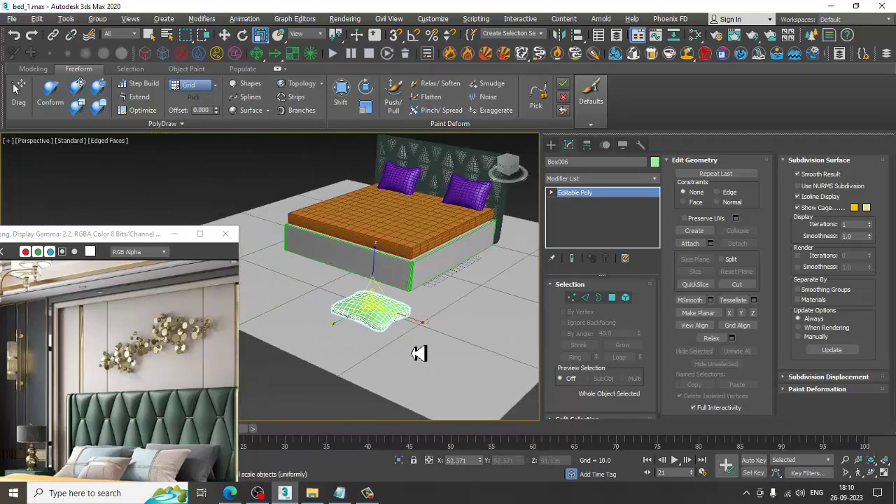
pyautogui.moveTo(418, 356)
pyautogui.keyDown('alt'); pyautogui.mouseDown(button='middle')
pyautogui.moveTo(421, 324)
pyautogui.moveTo(356, 310)
pyautogui.mouseUp(button='middle'); pyautogui.keyUp('alt')
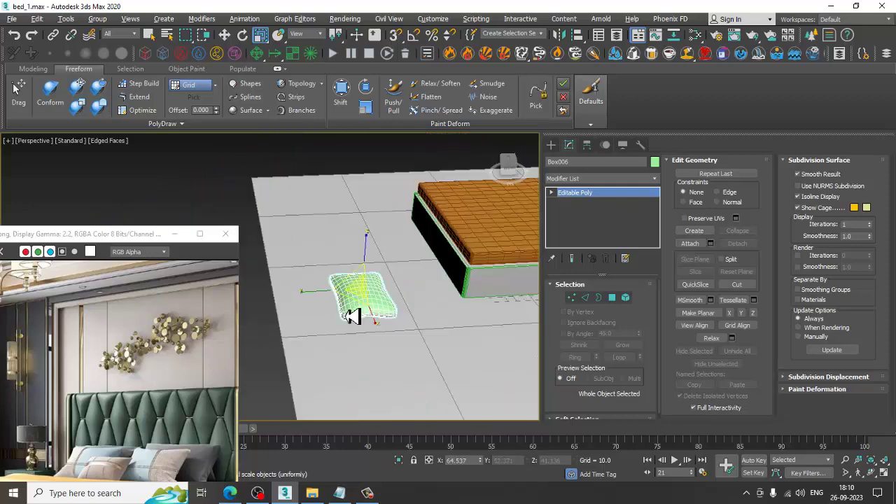
pyautogui.press('e')
pyautogui.moveTo(405, 278); pyautogui.dragTo(356, 273)
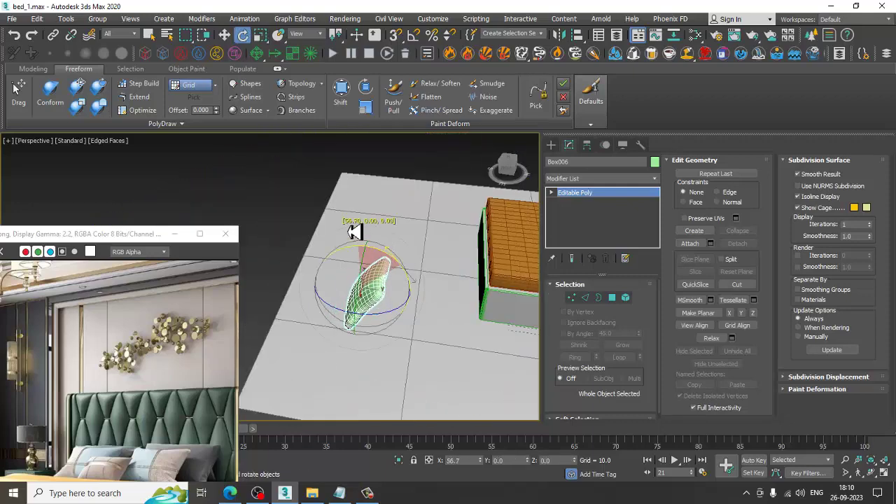
pyautogui.press('w')
pyautogui.scroll(-5, 344, 245)
# Step: Align the pillow to the bed and move it onto the mattress, level with the others
pyautogui.hotkey('alt', 'a')
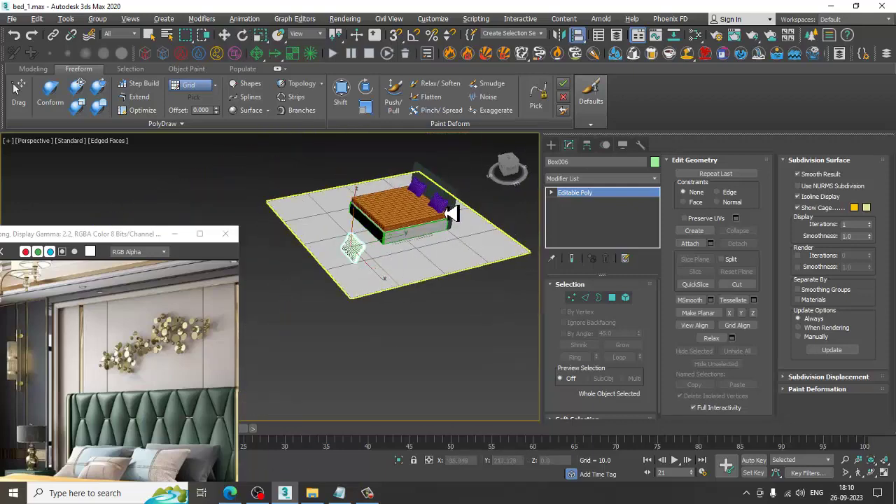
pyautogui.click(446, 212)
pyautogui.click(451, 338)
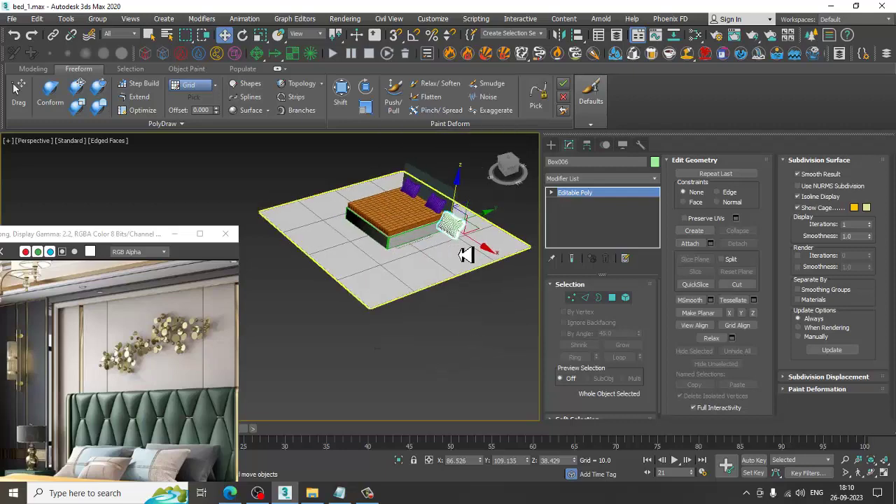
pyautogui.scroll(3, 476, 250)
pyautogui.moveTo(488, 243); pyautogui.dragTo(446, 219)
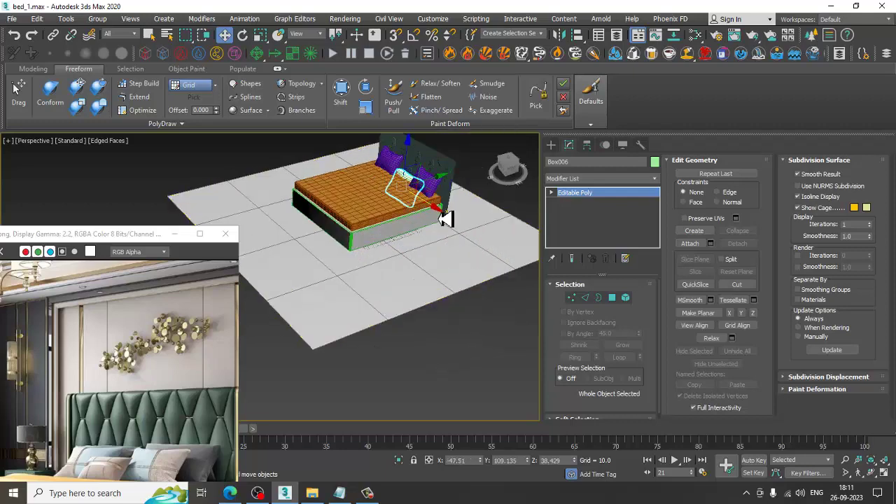
pyautogui.scroll(5, 446, 219)
pyautogui.scroll(-2, 392, 210)
pyautogui.keyDown('alt'); pyautogui.moveTo(392, 210); pyautogui.dragTo(310, 227, button='middle'); pyautogui.keyUp('alt')
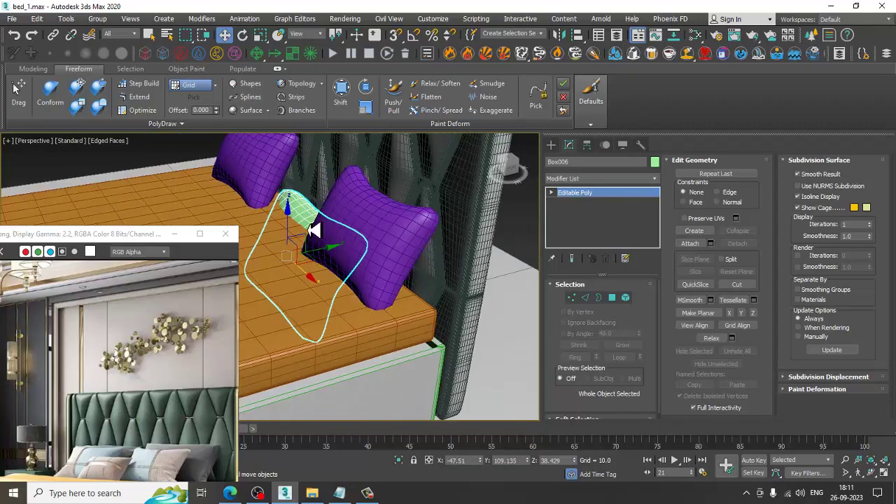
pyautogui.moveTo(293, 230); pyautogui.dragTo(290, 180)
# Step: Position the green pillow right in front of, leaning against, a purple pillow
pyautogui.moveTo(290, 180)
pyautogui.keyDown('alt'); pyautogui.mouseDown(button='middle')
pyautogui.moveTo(310, 176)
pyautogui.moveTo(337, 217)
pyautogui.mouseUp(button='middle'); pyautogui.keyUp('alt')
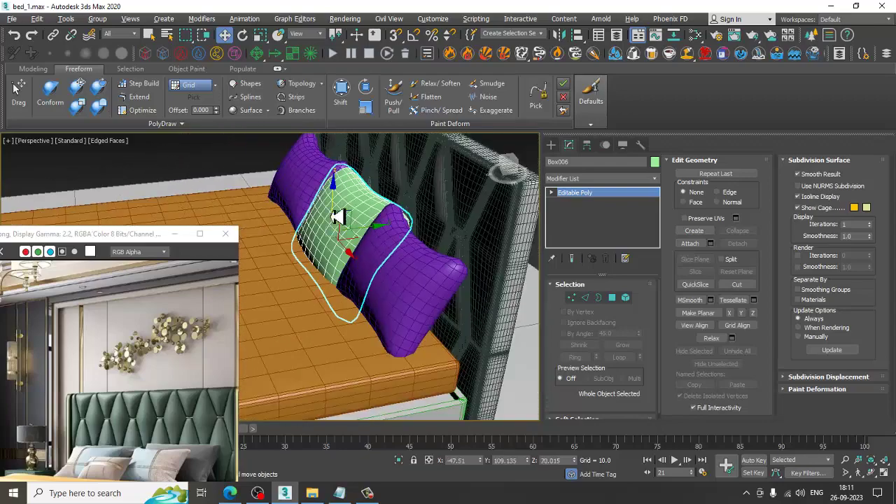
pyautogui.moveTo(372, 235); pyautogui.dragTo(314, 234)
pyautogui.moveTo(314, 233)
pyautogui.keyDown('alt'); pyautogui.mouseDown(button='middle')
pyautogui.moveTo(396, 236)
pyautogui.moveTo(345, 243)
pyautogui.mouseUp(button='middle'); pyautogui.keyUp('alt')
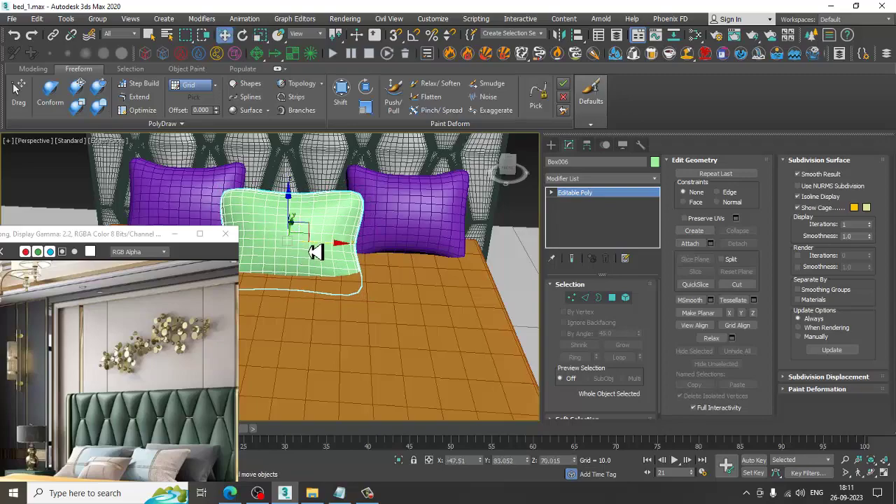
pyautogui.moveTo(315, 254); pyautogui.dragTo(376, 252)
pyautogui.keyDown('alt'); pyautogui.moveTo(377, 252); pyautogui.dragTo(343, 230, button='middle'); pyautogui.keyUp('alt')
pyautogui.moveTo(350, 220); pyautogui.dragTo(357, 200)
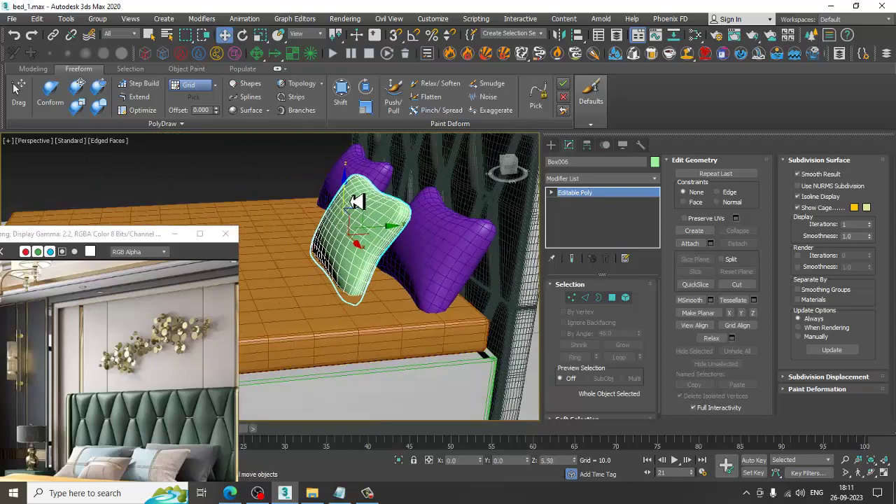
pyautogui.keyDown('alt'); pyautogui.moveTo(356, 201); pyautogui.dragTo(366, 231, button='middle'); pyautogui.keyUp('alt')
pyautogui.moveTo(390, 235); pyautogui.dragTo(406, 236)
pyautogui.keyDown('alt'); pyautogui.moveTo(406, 236); pyautogui.dragTo(468, 235, button='middle'); pyautogui.keyUp('alt')
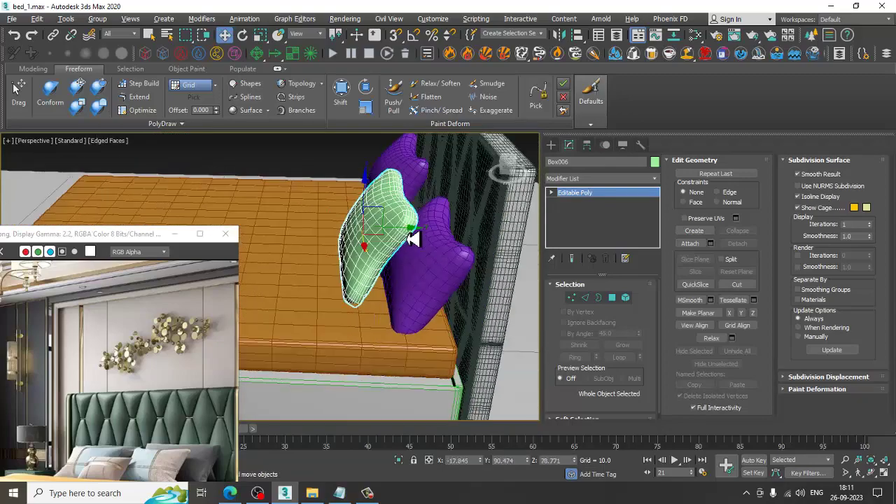
pyautogui.scroll(-2, 467, 235)
pyautogui.scroll(-2, 470, 243)
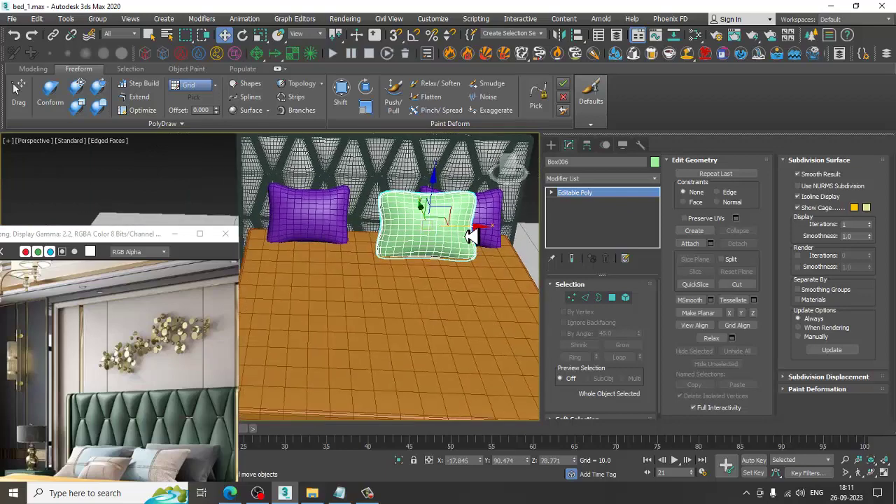
pyautogui.moveTo(469, 233); pyautogui.dragTo(477, 234)
# Step: Clone the pillow as Box007 and place it in front of the other purple pillow
pyautogui.keyDown('shift'); pyautogui.moveTo(392, 238); pyautogui.dragTo(374, 250); pyautogui.keyUp('shift')
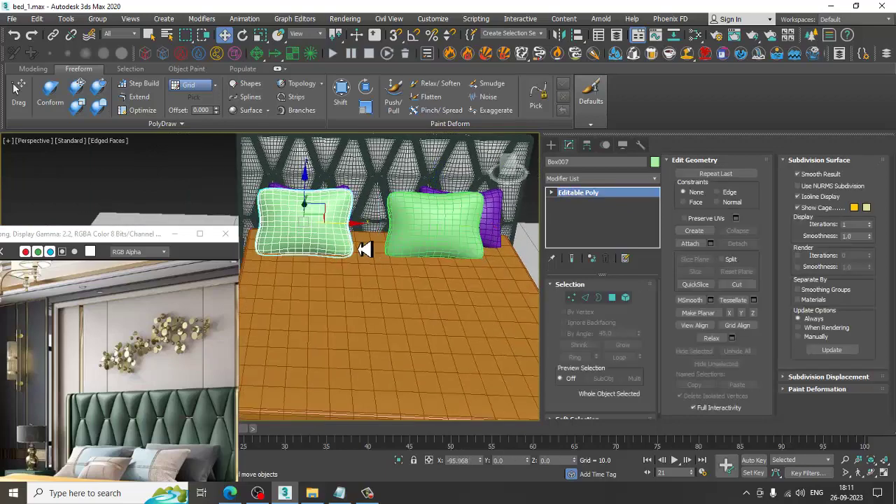
pyautogui.click(451, 296)
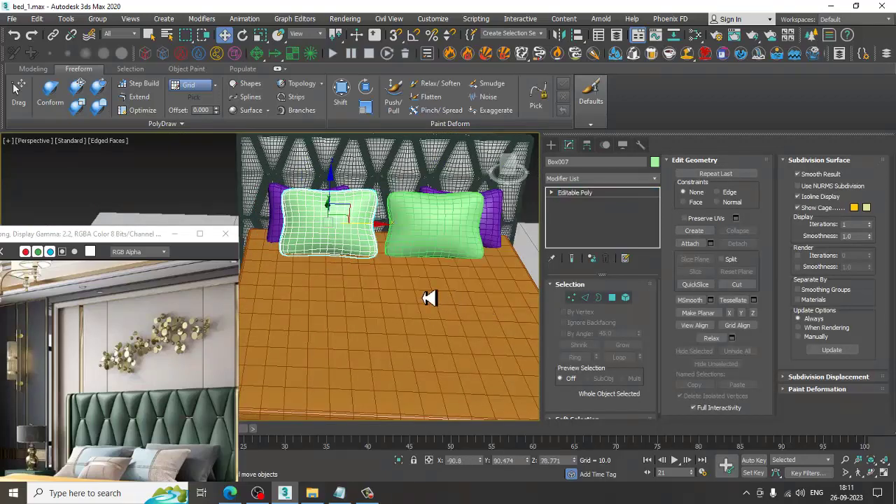
pyautogui.scroll(-3, 426, 296)
pyautogui.keyDown('alt'); pyautogui.moveTo(438, 301); pyautogui.dragTo(460, 299, button='middle'); pyautogui.keyUp('alt')
pyautogui.hotkey('ctrl', 'a')
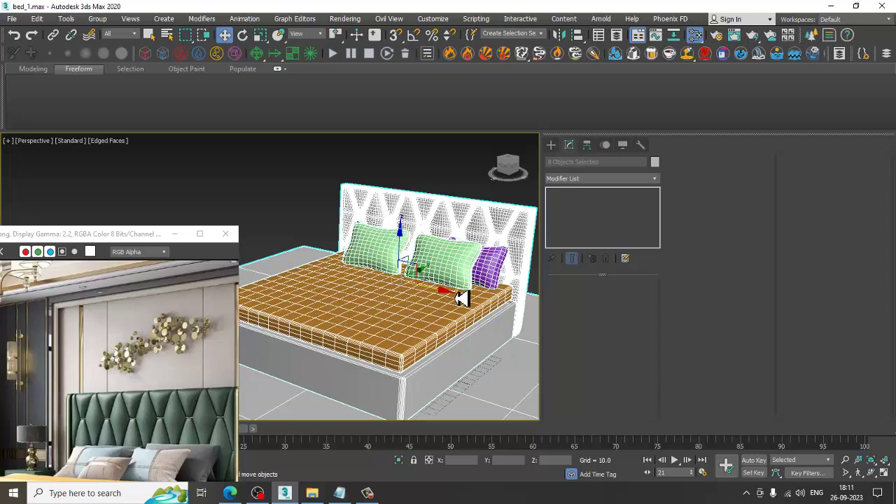
# Step: Assign the plain Standard Material #25 to the selected bed objects
pyautogui.press('m')
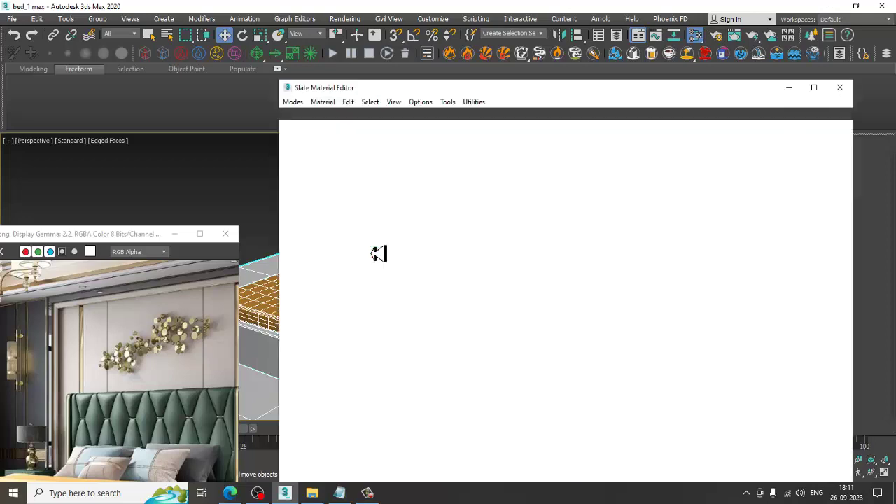
pyautogui.click(507, 224)
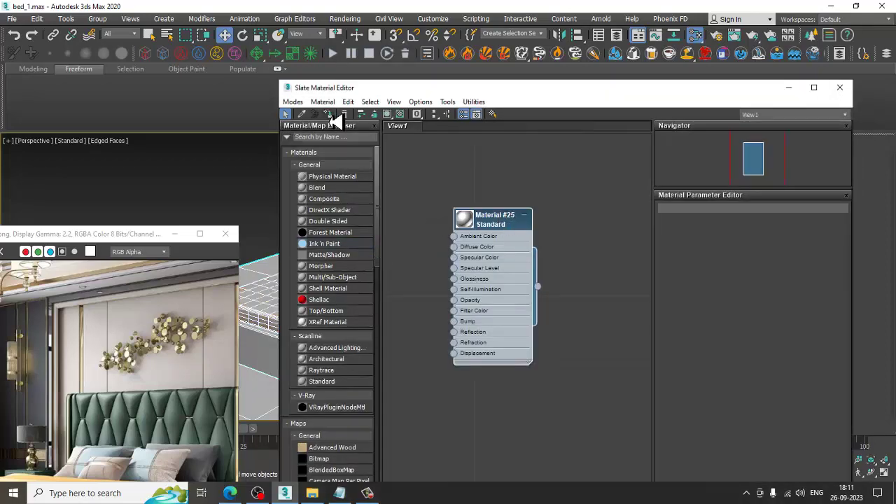
pyautogui.click(789, 87)
# Step: Move the reference image window aside and switch the command panel to Create
pyautogui.scroll(3, 448, 286)
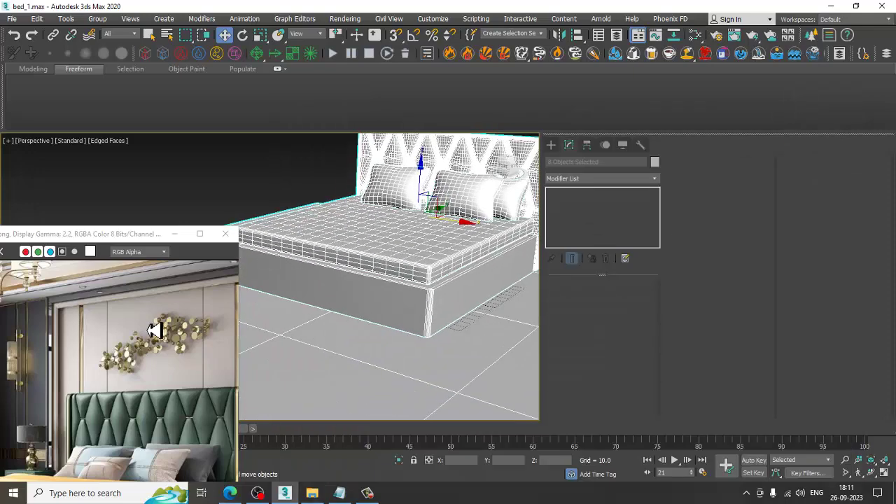
pyautogui.scroll(-1, 109, 275)
pyautogui.moveTo(101, 239); pyautogui.dragTo(179, 84)
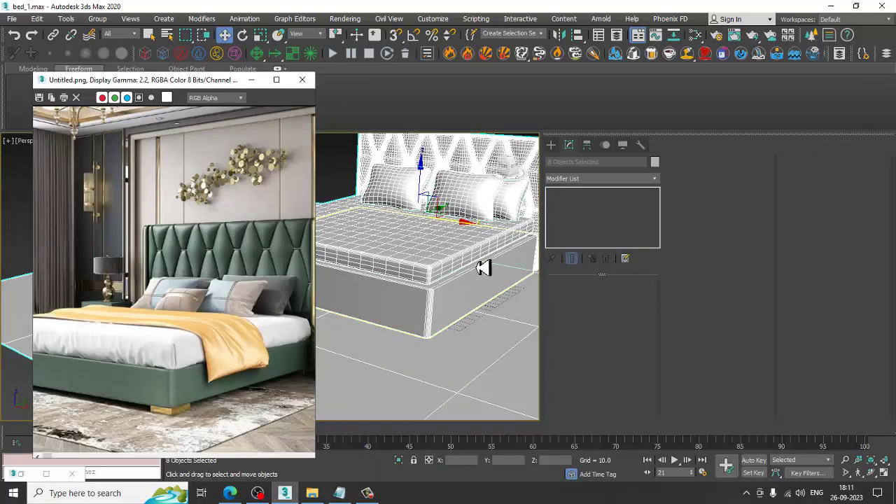
pyautogui.keyDown('alt'); pyautogui.moveTo(483, 262); pyautogui.dragTo(486, 304, button='middle'); pyautogui.keyUp('alt')
pyautogui.moveTo(168, 80); pyautogui.dragTo(93, 70)
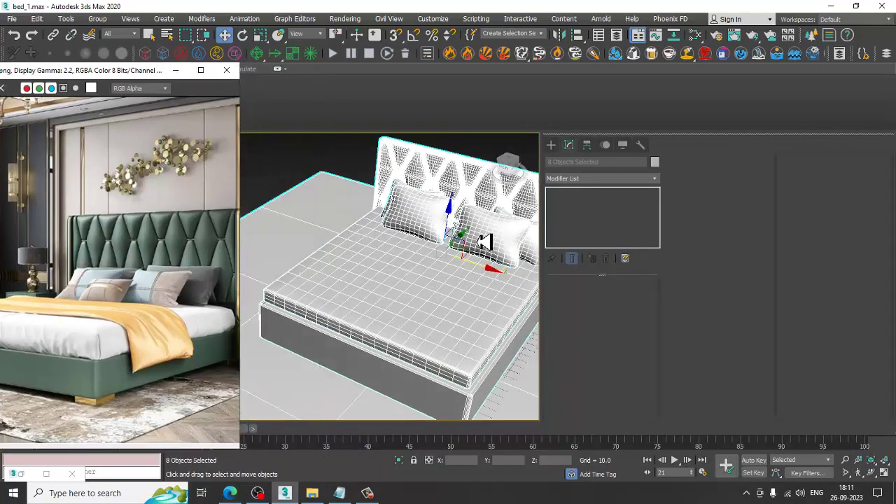
pyautogui.click(550, 145)
pyautogui.keyDown('alt'); pyautogui.moveTo(448, 330); pyautogui.dragTo(397, 350, button='middle'); pyautogui.keyUp('alt')
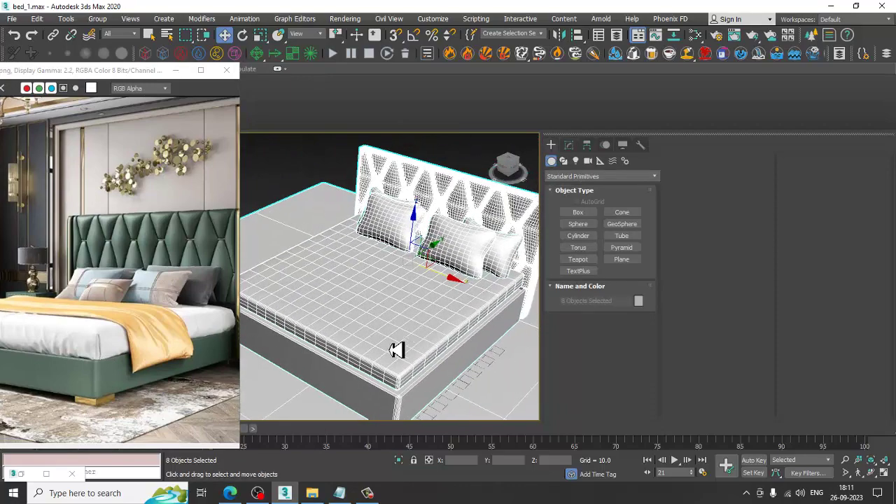
# Step: Draw a thin box, Box008, across the bed and lift it above the mattress
pyautogui.click(578, 212)
pyautogui.moveTo(427, 284)
pyautogui.keyDown('alt'); pyautogui.mouseDown(button='middle')
pyautogui.moveTo(462, 314)
pyautogui.moveTo(398, 322)
pyautogui.moveTo(287, 315)
pyautogui.mouseUp(button='middle'); pyautogui.keyUp('alt')
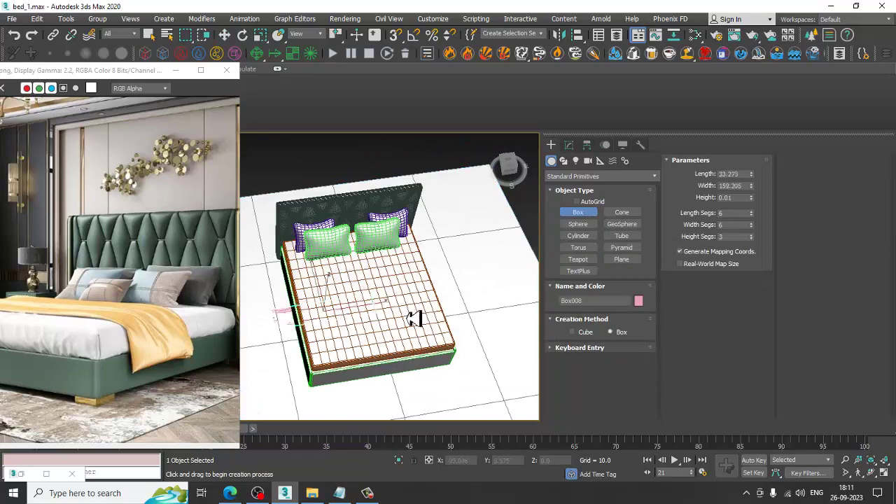
pyautogui.moveTo(280, 319); pyautogui.dragTo(482, 325)
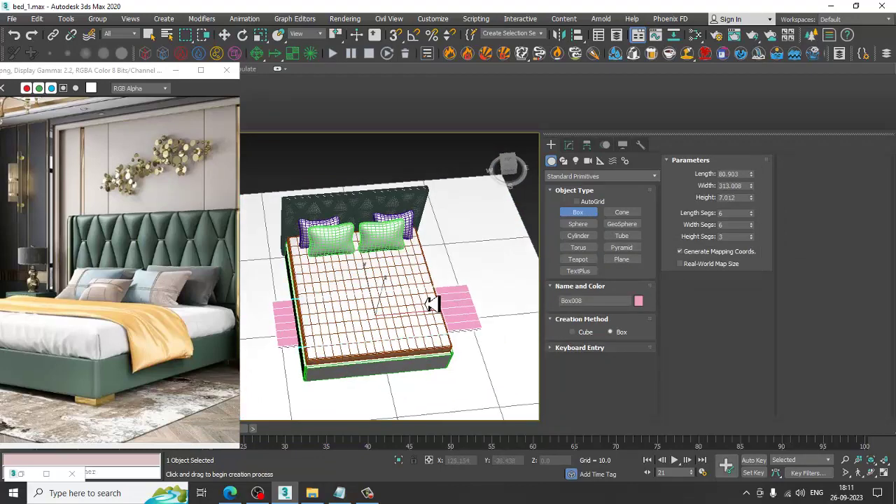
pyautogui.keyDown('alt'); pyautogui.moveTo(427, 304); pyautogui.dragTo(466, 360, button='middle'); pyautogui.keyUp('alt')
pyautogui.press('w')
pyautogui.moveTo(386, 287); pyautogui.dragTo(390, 245)
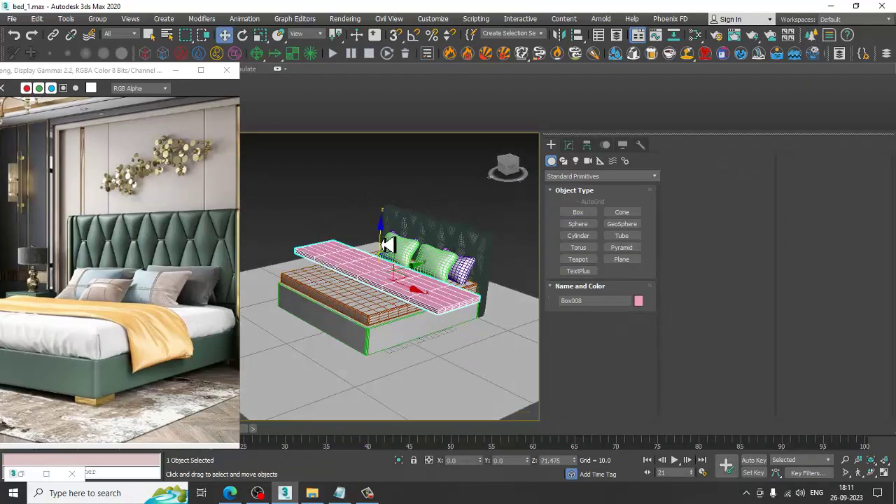
pyautogui.scroll(2, 390, 252)
pyautogui.scroll(2, 390, 252)
# Step: Set Box008's segments to 35 length, 53 width and 2 height
pyautogui.click(568, 144)
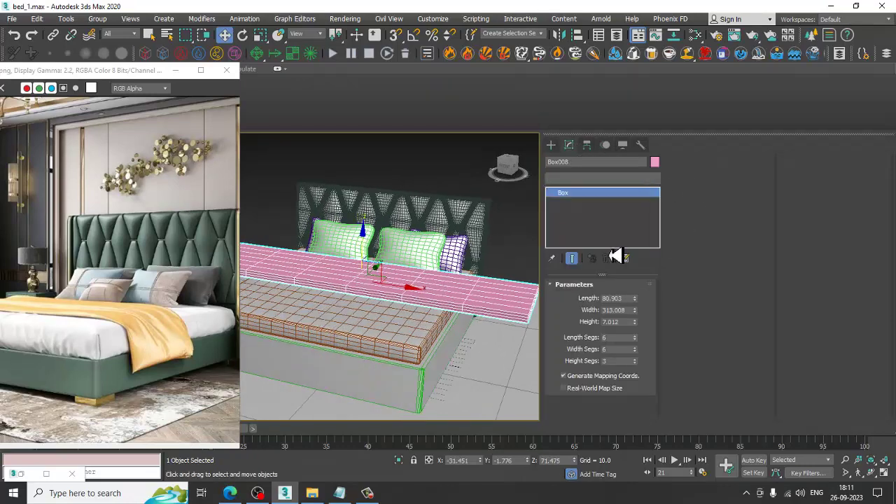
pyautogui.moveTo(635, 338); pyautogui.dragTo(635, 326)
pyautogui.moveTo(641, 373); pyautogui.dragTo(640, 374)
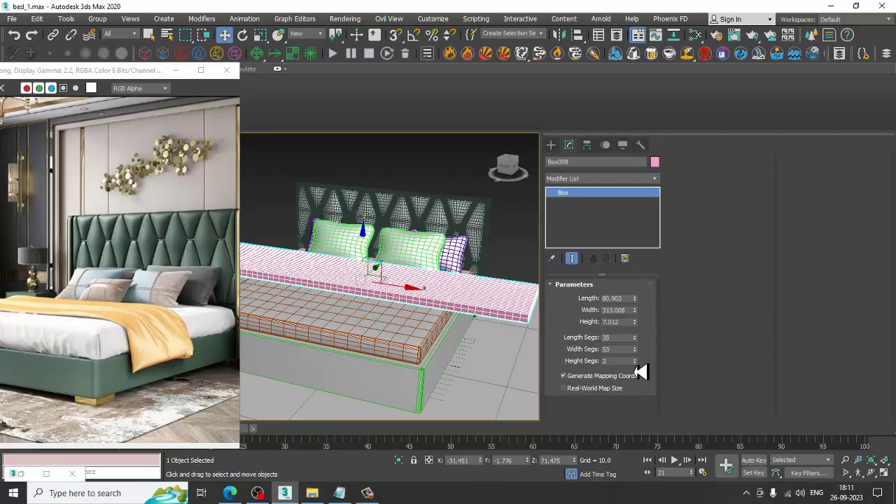
pyautogui.moveTo(394, 339)
pyautogui.keyDown('alt'); pyautogui.mouseDown(button='middle')
pyautogui.moveTo(429, 318)
pyautogui.moveTo(367, 315)
pyautogui.moveTo(428, 312)
pyautogui.moveTo(400, 310)
pyautogui.moveTo(410, 310)
pyautogui.mouseUp(button='middle'); pyautogui.keyUp('alt')
# Step: Add a Cloth modifier to Box008 and make it cloth with the Silk preset
pyautogui.click(595, 178)
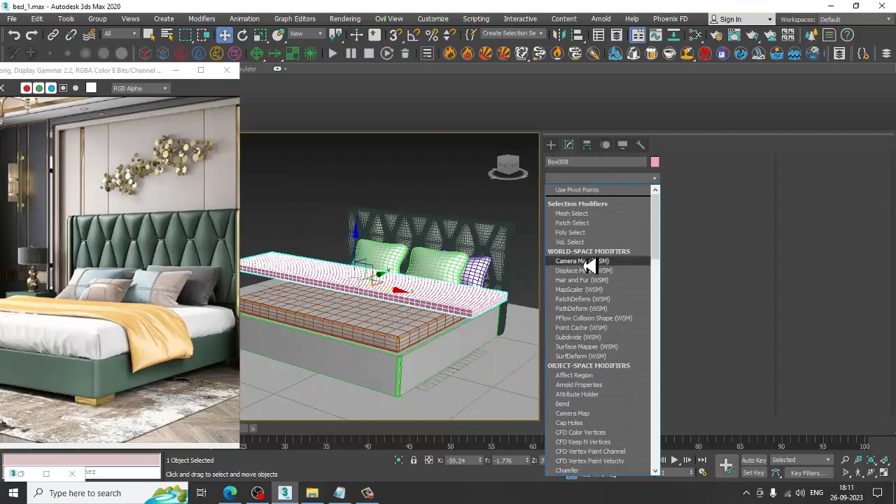
pyautogui.write('cl')
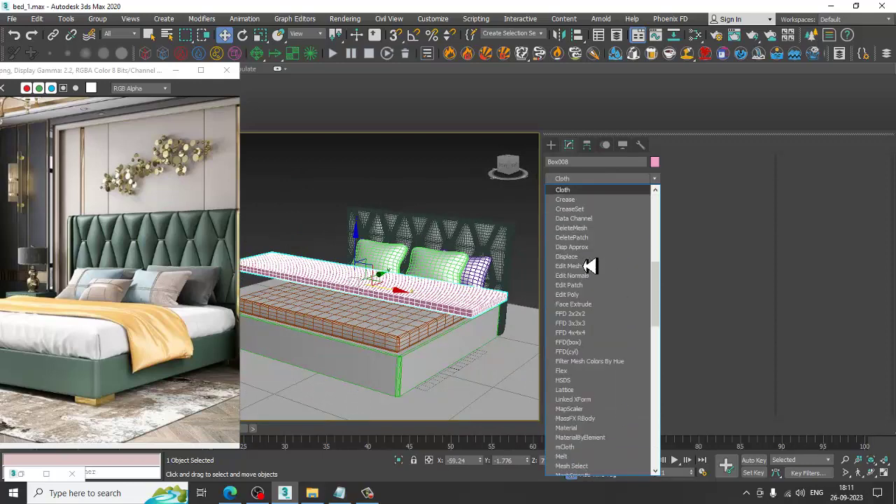
pyautogui.press('Return')
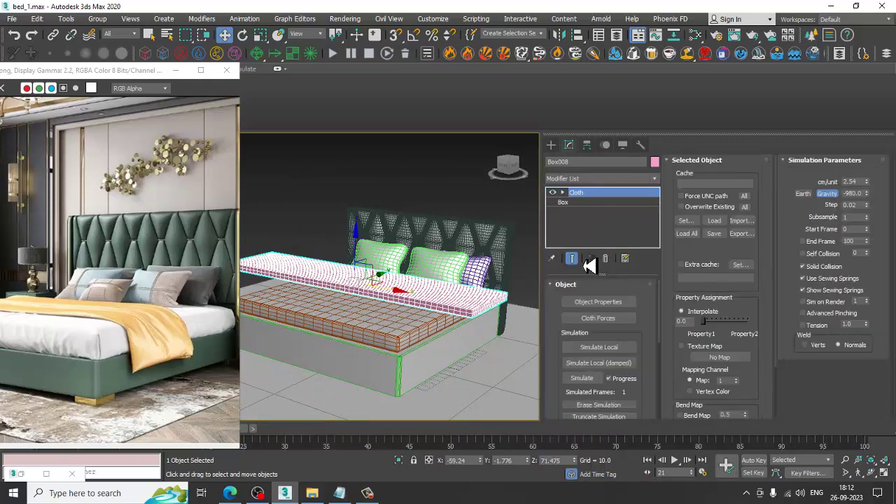
pyautogui.click(620, 303)
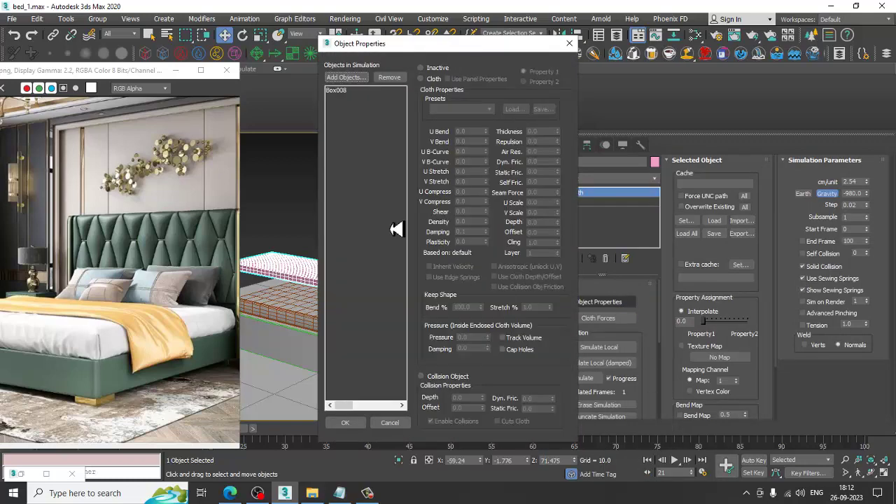
pyautogui.click(422, 79)
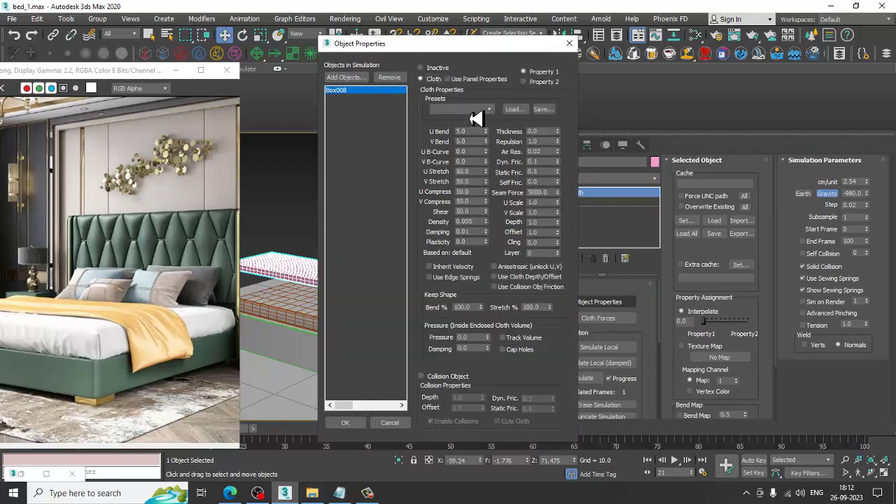
pyautogui.click(475, 109)
pyautogui.click(456, 200)
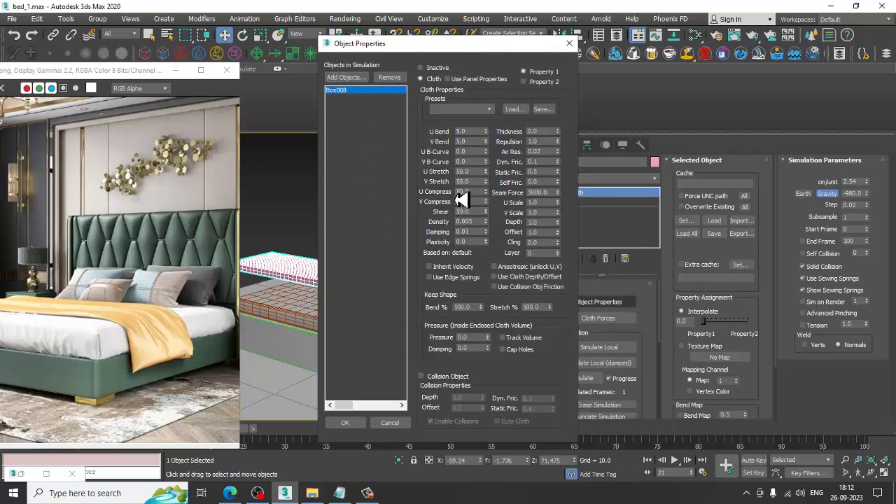
# Step: Add ChamferBox001 and Box002–Box007 to the simulation, setting the boxes as collision objects
pyautogui.click(346, 78)
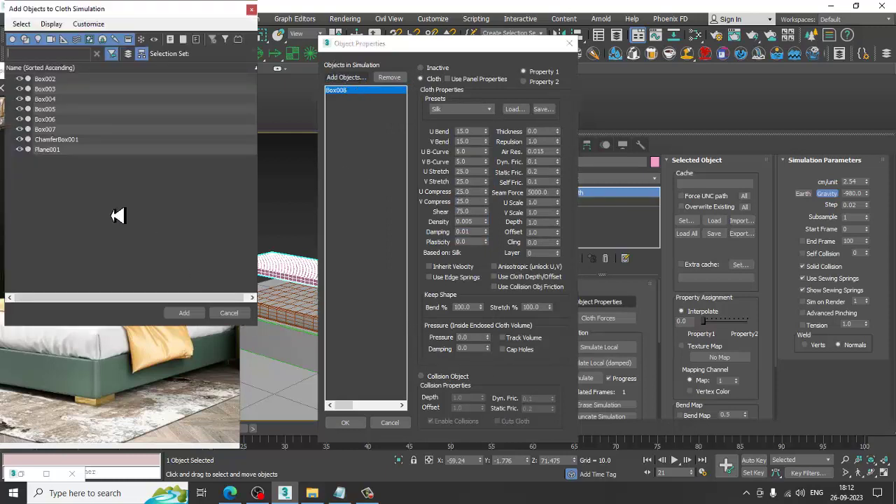
pyautogui.click(70, 140)
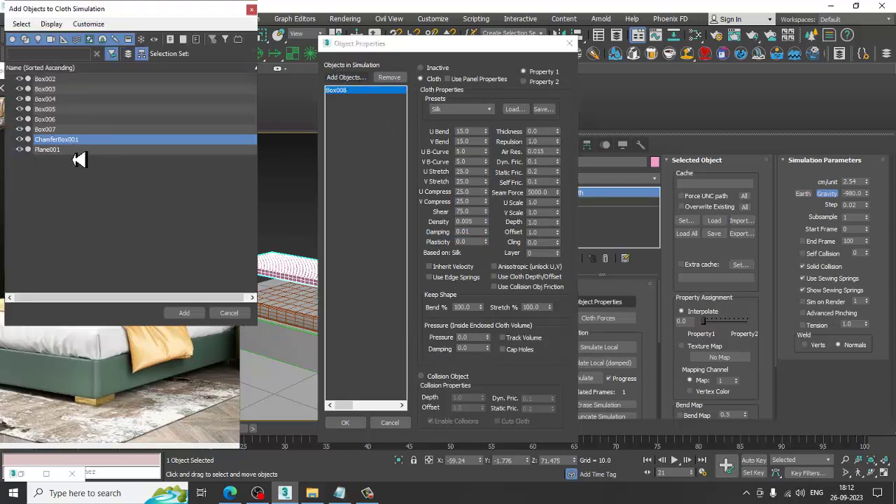
pyautogui.click(184, 313)
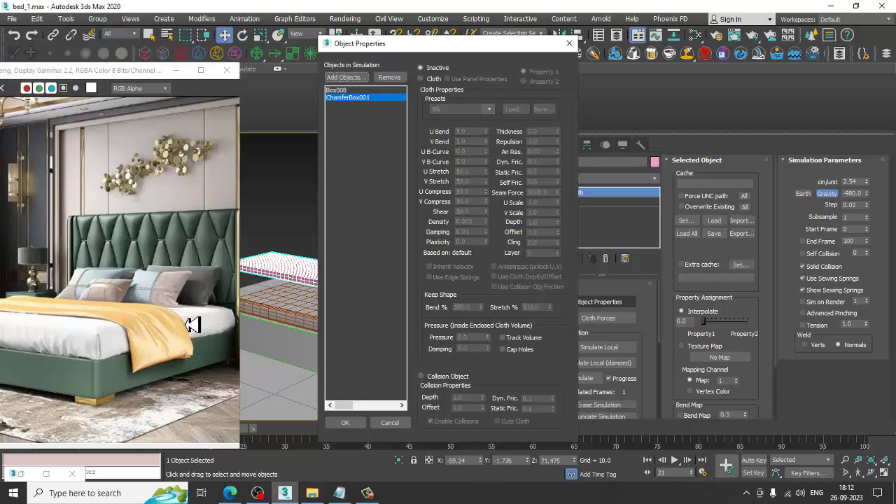
pyautogui.click(346, 78)
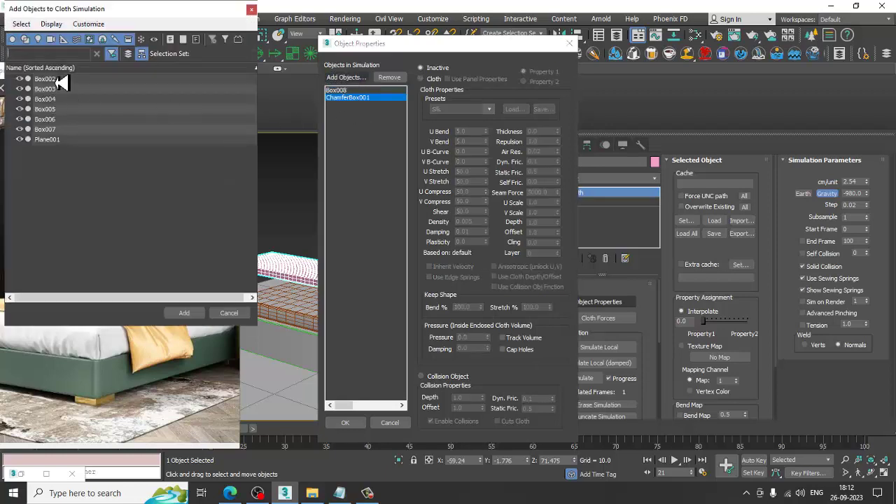
pyautogui.moveTo(61, 83); pyautogui.dragTo(63, 120)
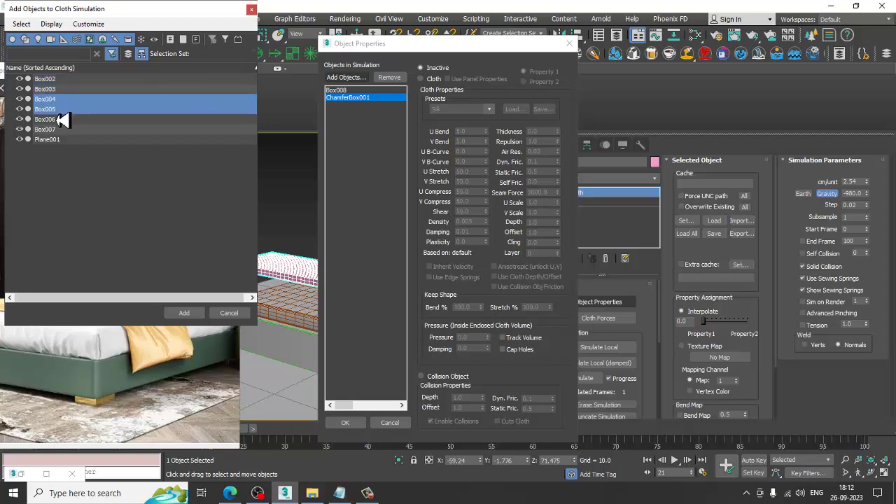
pyautogui.click(72, 82)
pyautogui.keyDown('ctrl'); pyautogui.click(70, 129); pyautogui.keyUp('ctrl')
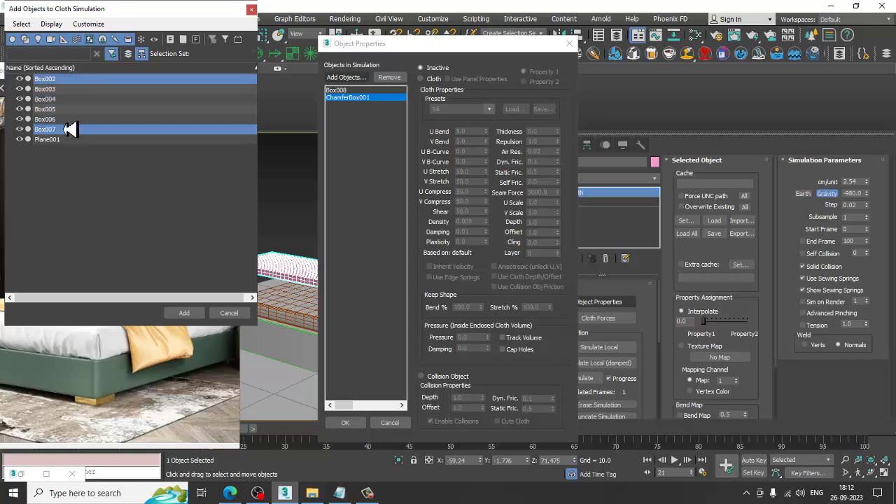
pyautogui.keyDown('ctrl'); pyautogui.moveTo(70, 126); pyautogui.dragTo(68, 90); pyautogui.keyUp('ctrl')
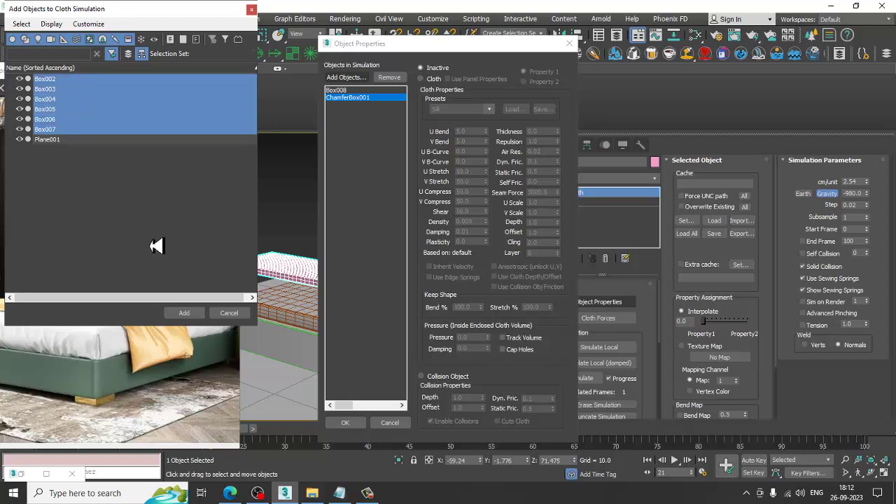
pyautogui.click(189, 315)
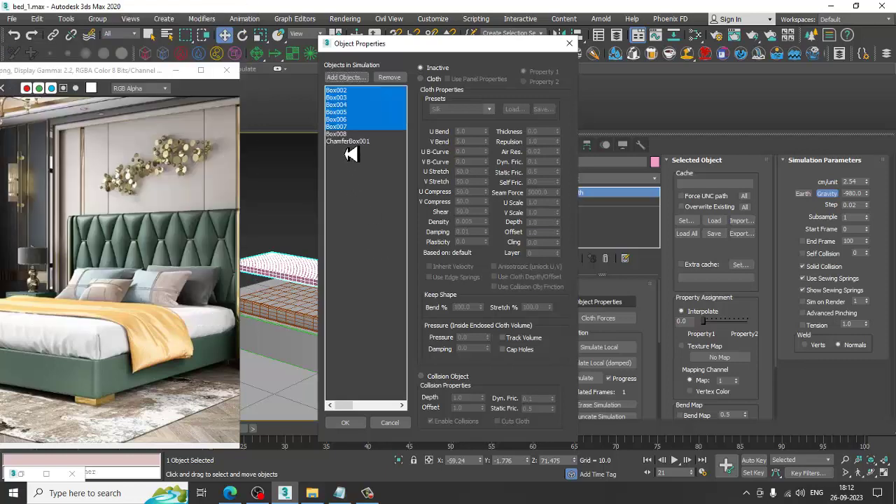
pyautogui.click(437, 378)
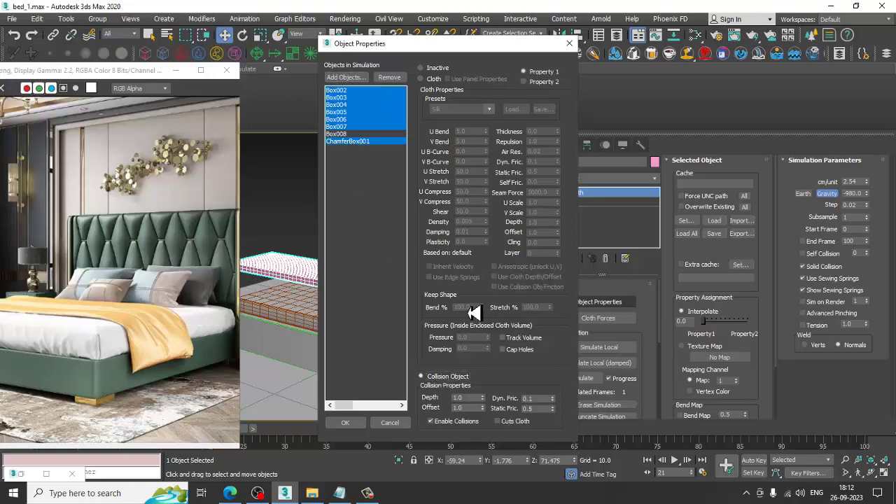
pyautogui.click(336, 135)
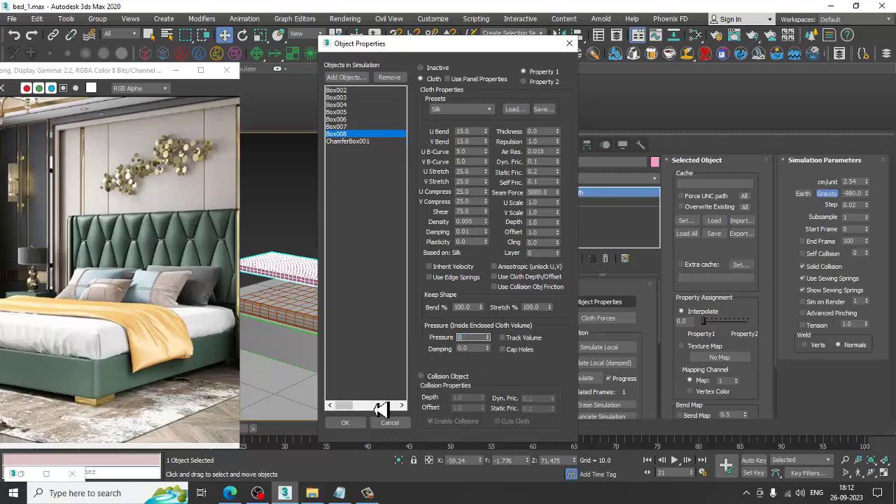
pyautogui.click(350, 423)
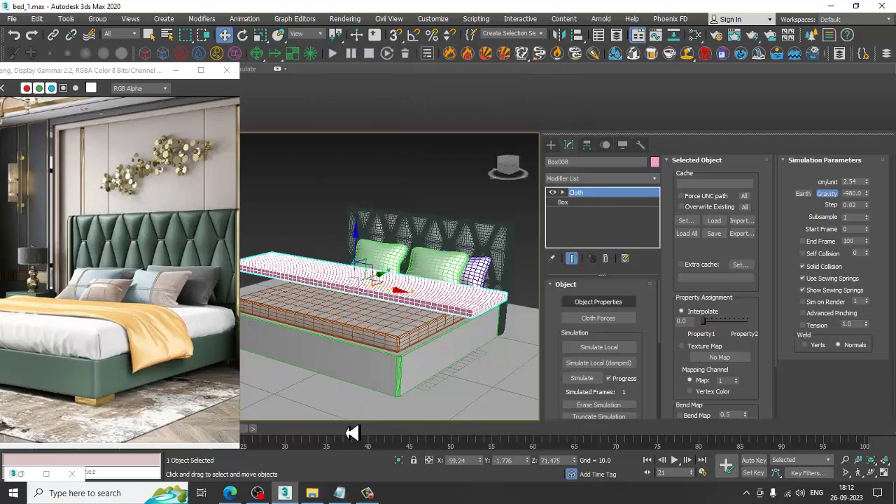
# Step: Run Simulate Local twice so the Box008 blanket drapes over the mattress and its side
pyautogui.click(604, 348)
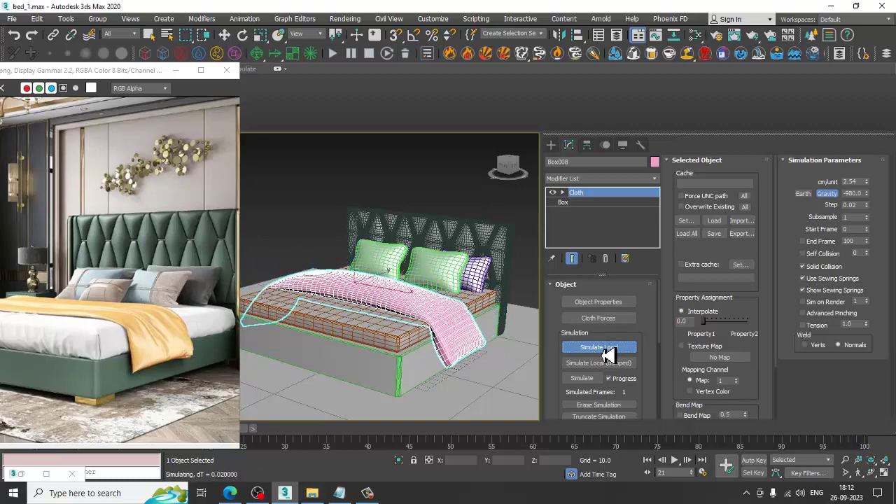
pyautogui.click(607, 355)
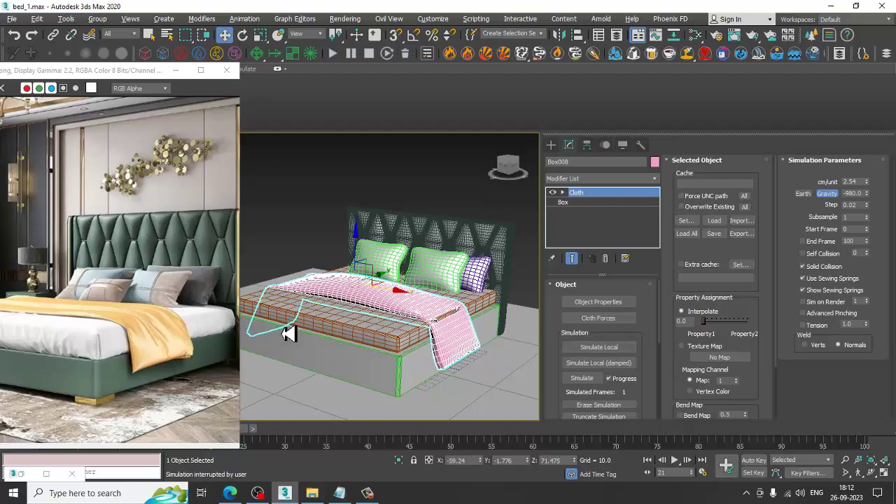
pyautogui.press('w')
pyautogui.moveTo(290, 334)
pyautogui.keyDown('alt'); pyautogui.mouseDown(button='middle')
pyautogui.moveTo(406, 358)
pyautogui.moveTo(391, 315)
pyautogui.moveTo(385, 348)
pyautogui.moveTo(402, 348)
pyautogui.mouseUp(button='middle'); pyautogui.keyUp('alt')
pyautogui.click(606, 348)
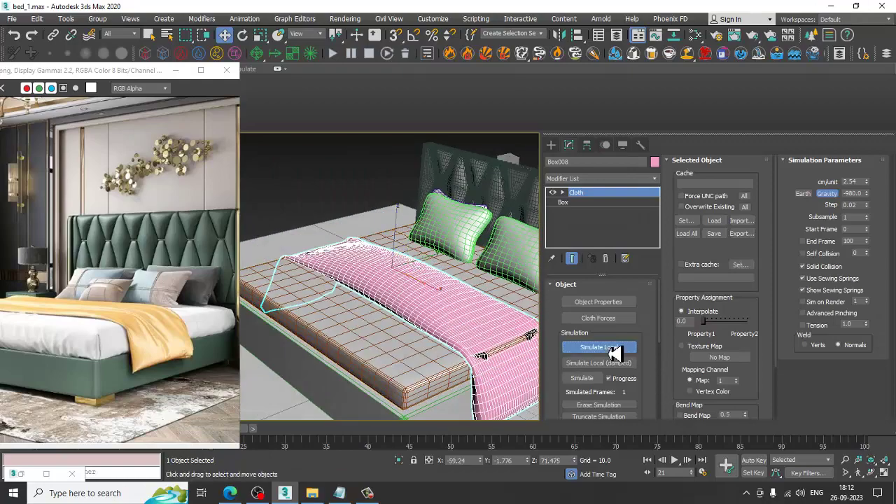
pyautogui.moveTo(443, 338)
pyautogui.keyDown('alt'); pyautogui.mouseDown(button='middle')
pyautogui.moveTo(375, 301)
pyautogui.moveTo(417, 310)
pyautogui.mouseUp(button='middle'); pyautogui.keyUp('alt')
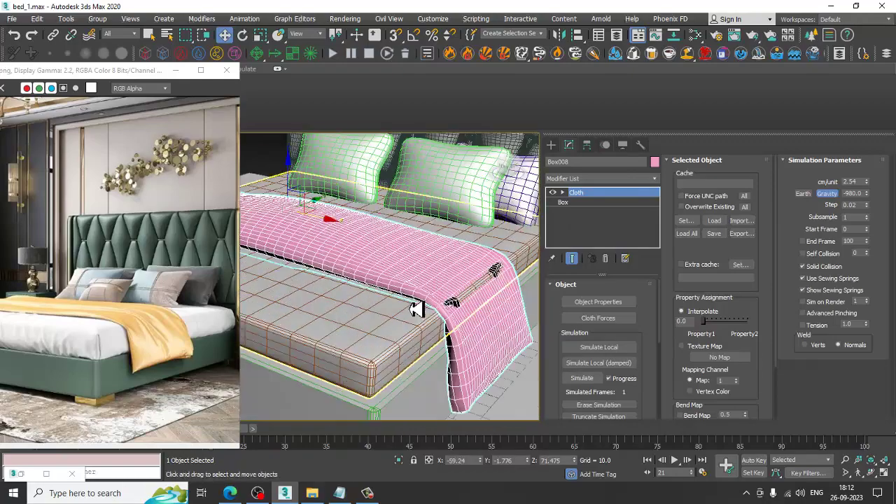
# Step: Stop the cloth simulation once the pink runner has draped over the bed foot
pyautogui.rightClick(391, 241)
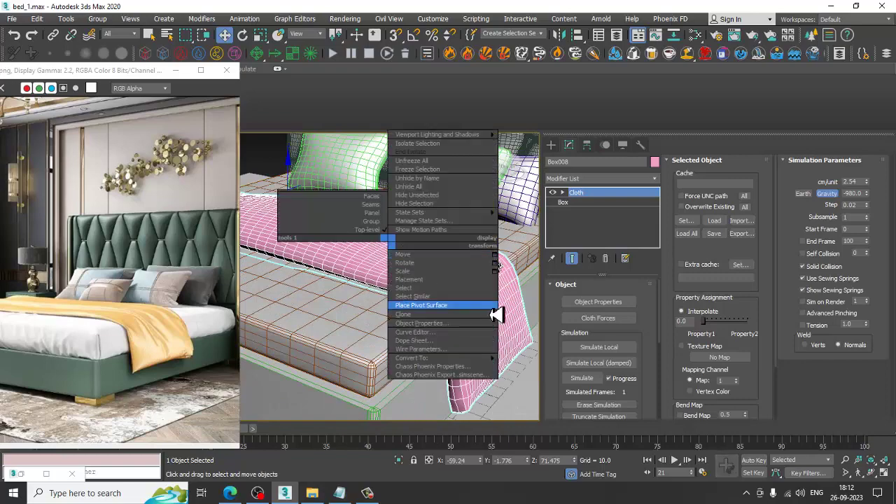
pyautogui.keyDown('alt'); pyautogui.moveTo(496, 315); pyautogui.dragTo(364, 320, button='middle'); pyautogui.keyUp('alt')
pyautogui.scroll(-3, 365, 322)
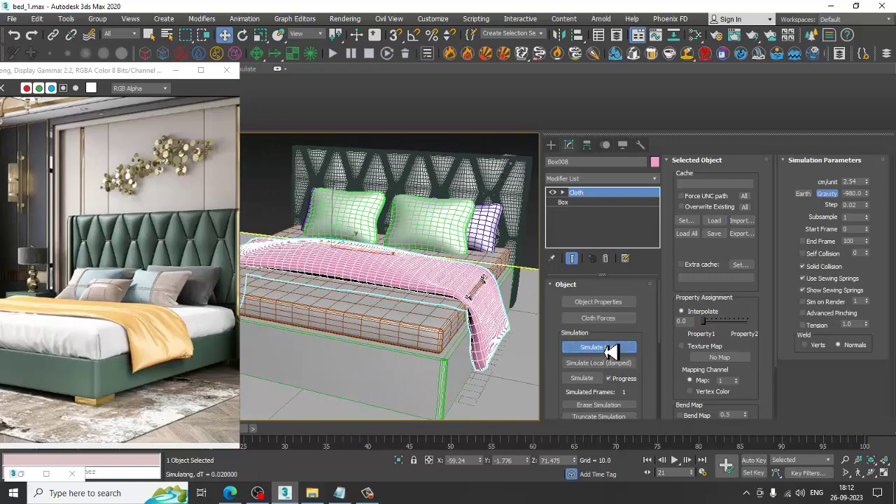
pyautogui.click(610, 347)
# Step: Convert the draped runner to an Editable Poly via the right-click Convert To menu
pyautogui.keyDown('alt'); pyautogui.moveTo(490, 315); pyautogui.dragTo(404, 307, button='middle'); pyautogui.keyUp('alt')
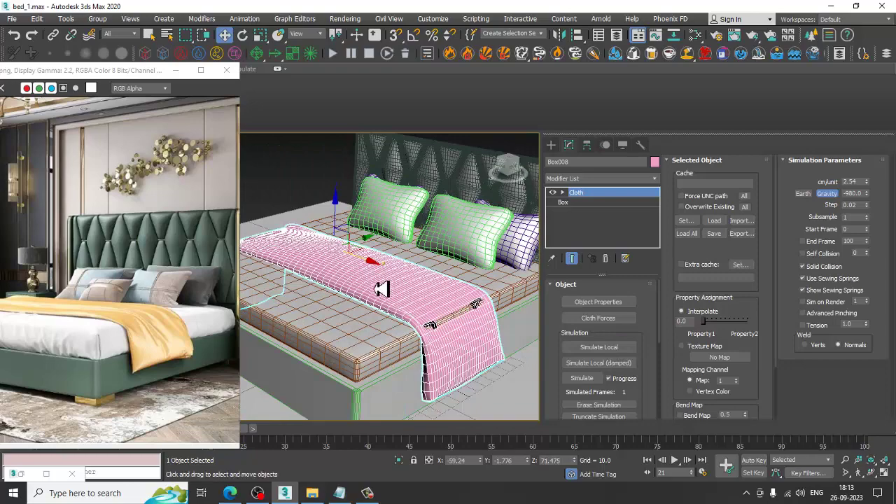
pyautogui.rightClick(382, 288)
pyautogui.click(521, 400)
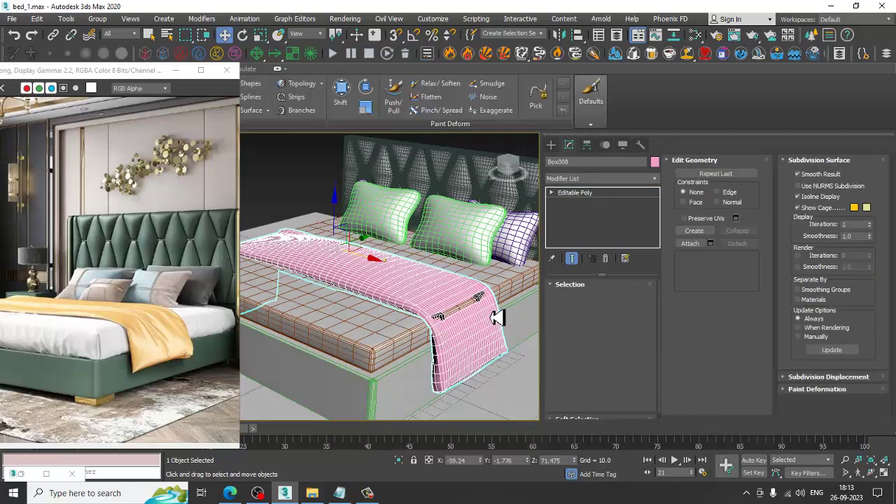
# Step: Inspect the baked drape from several angles and reselect the pink runner Box008
pyautogui.scroll(-5, 496, 317)
pyautogui.keyDown('alt'); pyautogui.moveTo(497, 316); pyautogui.dragTo(410, 166, button='middle'); pyautogui.keyUp('alt')
pyautogui.click(411, 166)
pyautogui.scroll(5, 420, 231)
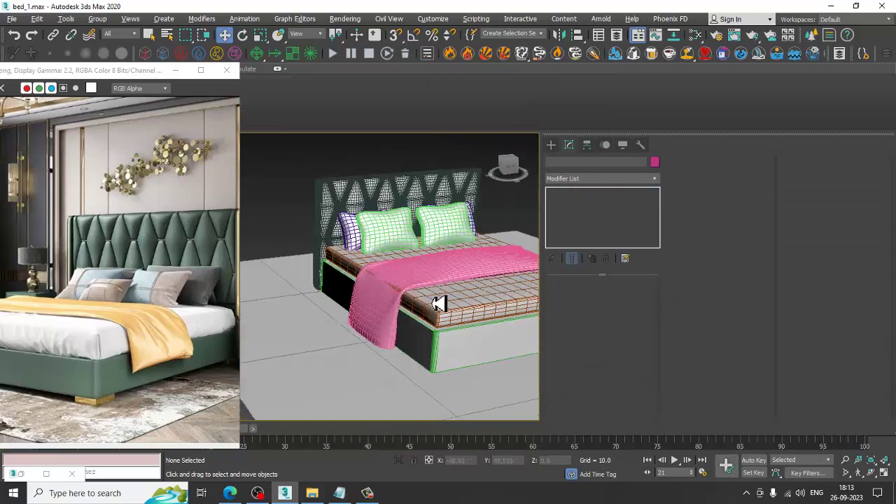
pyautogui.scroll(2, 438, 302)
pyautogui.keyDown('alt'); pyautogui.moveTo(426, 306); pyautogui.dragTo(434, 212, button='middle'); pyautogui.keyUp('alt')
pyautogui.scroll(4, 420, 245)
pyautogui.scroll(-3, 410, 280)
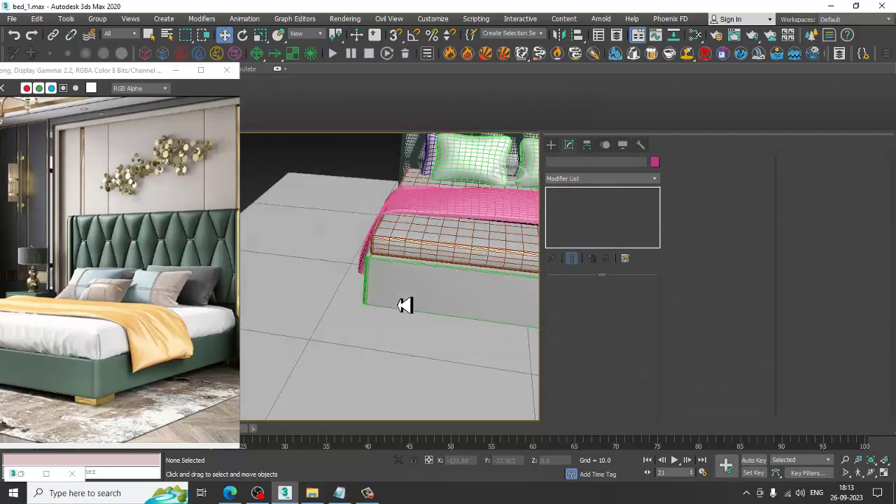
pyautogui.moveTo(405, 305)
pyautogui.keyDown('alt'); pyautogui.mouseDown(button='middle')
pyautogui.moveTo(362, 304)
pyautogui.moveTo(427, 314)
pyautogui.moveTo(415, 283)
pyautogui.moveTo(400, 303)
pyautogui.mouseUp(button='middle'); pyautogui.keyUp('alt')
pyautogui.click(387, 293)
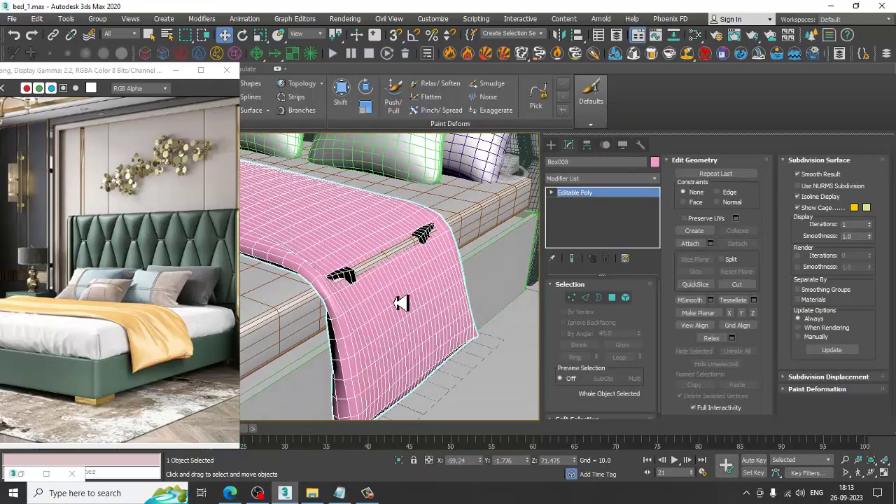
# Step: Try the Relax/Soften paint-deform brush on the runner, then exit it
pyautogui.click(439, 84)
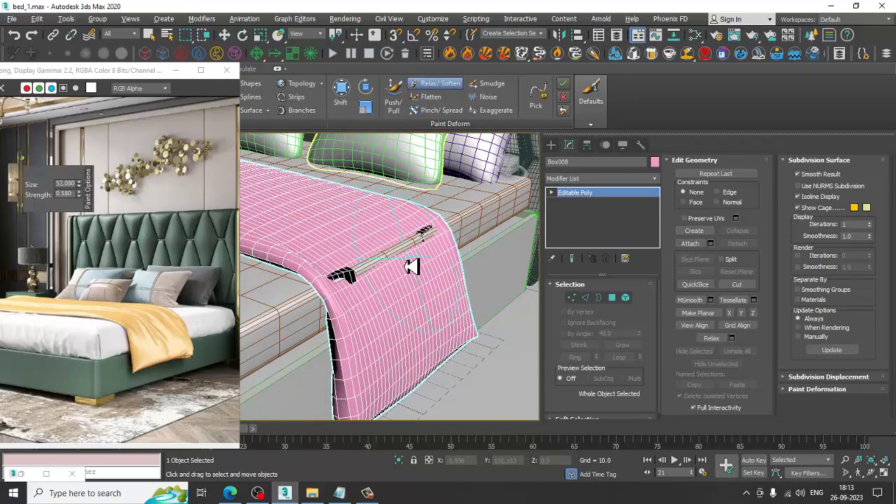
pyautogui.rightClick(415, 268)
pyautogui.moveTo(415, 268)
pyautogui.keyDown('alt'); pyautogui.mouseDown(button='middle')
pyautogui.moveTo(448, 260)
pyautogui.moveTo(440, 250)
pyautogui.moveTo(394, 260)
pyautogui.mouseUp(button='middle'); pyautogui.keyUp('alt')
pyautogui.scroll(-3, 448, 261)
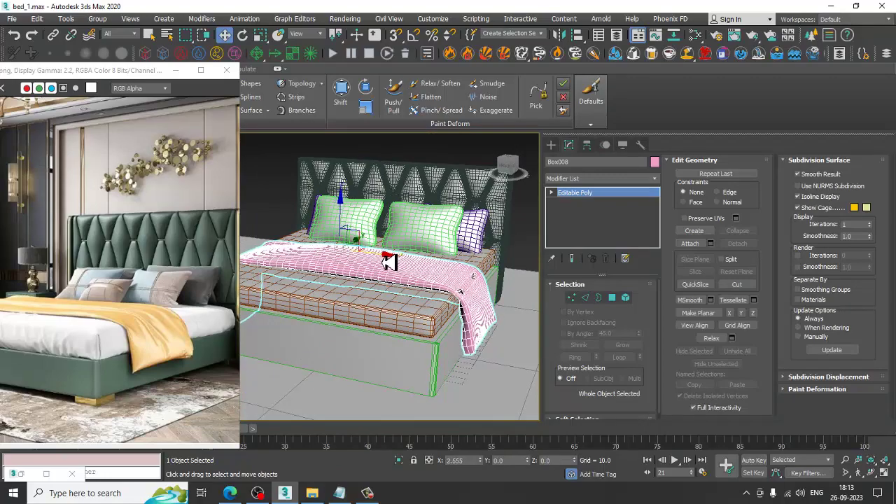
pyautogui.moveTo(455, 266)
pyautogui.keyDown('alt'); pyautogui.mouseDown(button='middle')
pyautogui.moveTo(476, 280)
pyautogui.moveTo(430, 284)
pyautogui.mouseUp(button='middle'); pyautogui.keyUp('alt')
pyautogui.scroll(3, 410, 296)
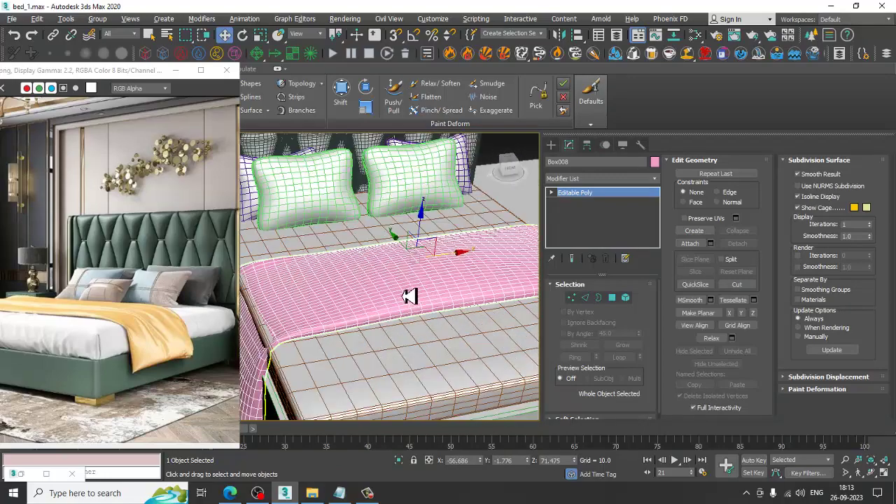
# Step: Paint soft folds into the runner's hanging end with the Push/Pull brush
pyautogui.click(376, 106)
pyautogui.keyDown('alt'); pyautogui.moveTo(366, 280); pyautogui.dragTo(254, 331, button='middle'); pyautogui.keyUp('alt')
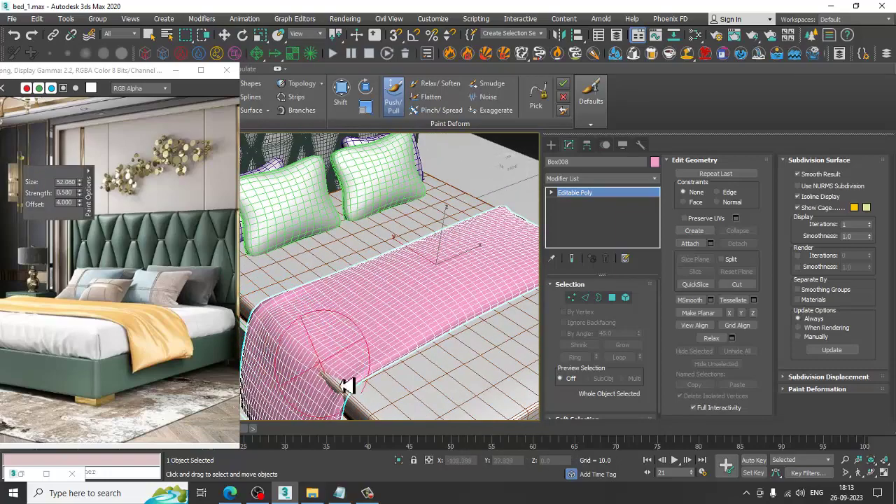
pyautogui.moveTo(382, 385)
pyautogui.keyDown('alt'); pyautogui.mouseDown(button='middle')
pyautogui.moveTo(410, 373)
pyautogui.moveTo(350, 354)
pyautogui.moveTo(448, 345)
pyautogui.mouseUp(button='middle'); pyautogui.keyUp('alt')
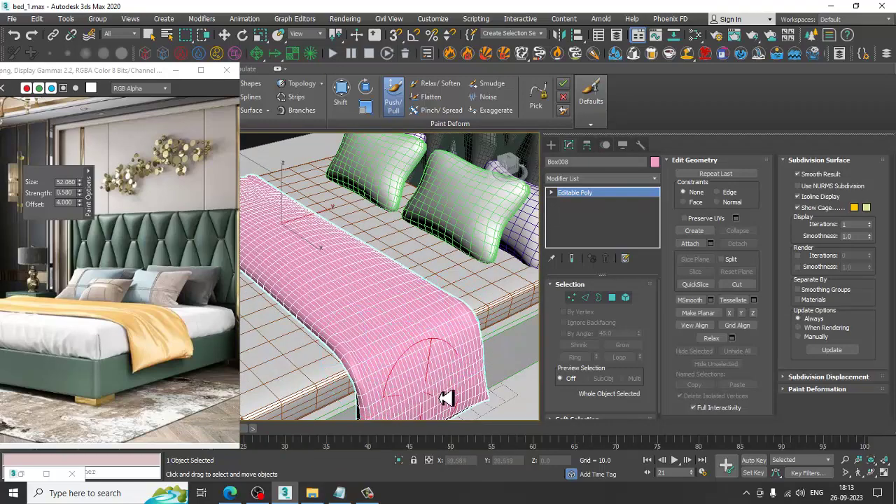
pyautogui.moveTo(413, 404)
pyautogui.keyDown('alt'); pyautogui.mouseDown(button='middle')
pyautogui.moveTo(458, 344)
pyautogui.moveTo(471, 334)
pyautogui.moveTo(486, 344)
pyautogui.moveTo(417, 295)
pyautogui.moveTo(400, 310)
pyautogui.moveTo(424, 320)
pyautogui.moveTo(422, 308)
pyautogui.moveTo(444, 329)
pyautogui.moveTo(394, 332)
pyautogui.moveTo(455, 336)
pyautogui.moveTo(420, 320)
pyautogui.mouseUp(button='middle'); pyautogui.keyUp('alt')
pyautogui.scroll(-3, 456, 315)
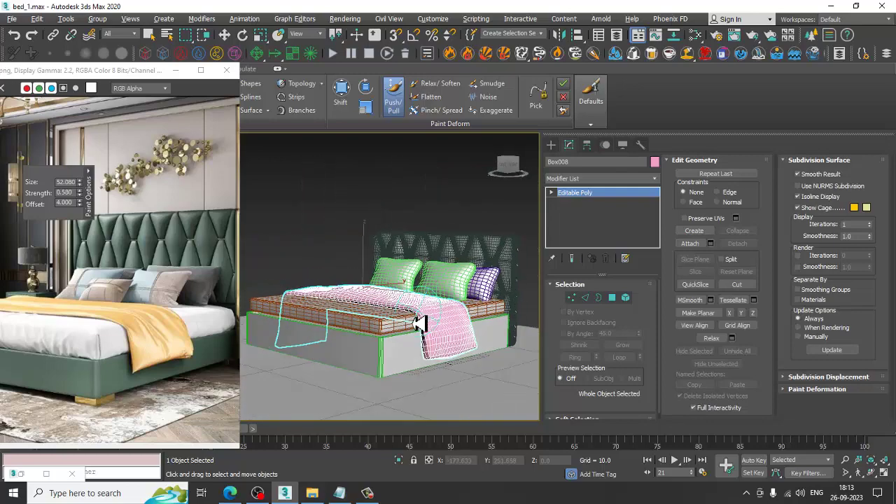
pyautogui.moveTo(176, 373); pyautogui.dragTo(57, 340, button='middle')
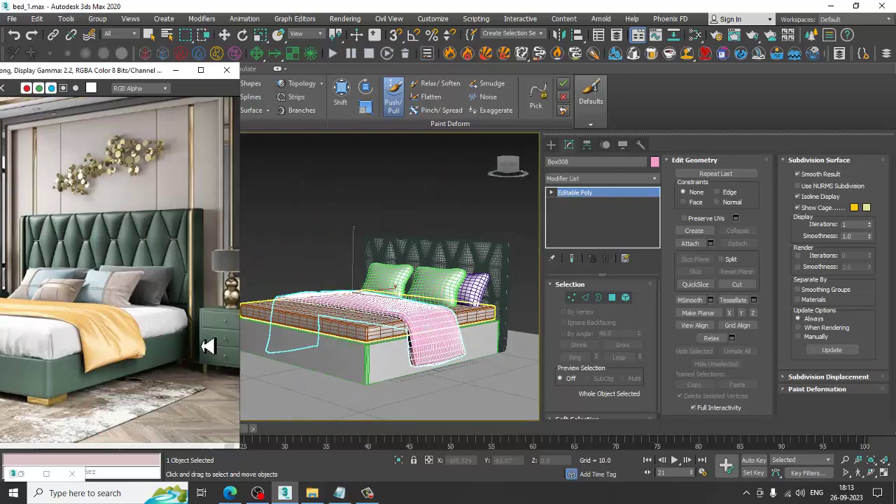
# Step: Exit sculpting, select all objects, raise the whole bed slightly, and pick the Box primitive
pyautogui.moveTo(420, 335)
pyautogui.keyDown('alt'); pyautogui.mouseDown(button='middle')
pyautogui.moveTo(420, 318)
pyautogui.moveTo(400, 324)
pyautogui.moveTo(365, 290)
pyautogui.mouseUp(button='middle'); pyautogui.keyUp('alt')
pyautogui.press('w')
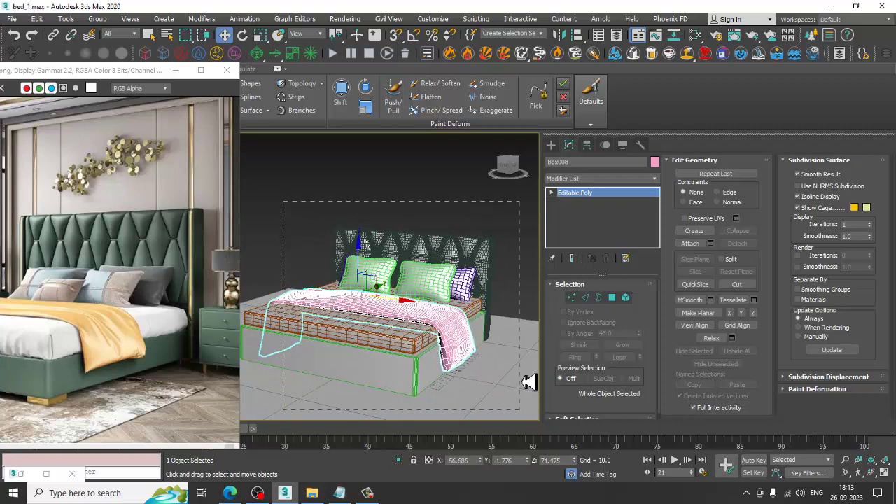
pyautogui.hotkey('ctrl', 'a')
pyautogui.moveTo(551, 352)
pyautogui.keyDown('alt'); pyautogui.mouseDown(button='middle')
pyautogui.moveTo(513, 366)
pyautogui.moveTo(480, 259)
pyautogui.mouseUp(button='middle'); pyautogui.keyUp('alt')
pyautogui.hotkey('alt', 'w')
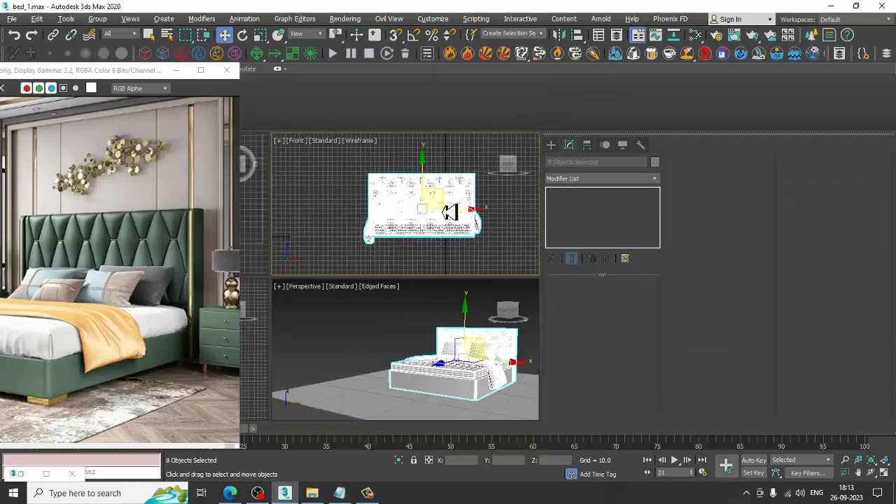
pyautogui.hotkey('alt', 'w')
pyautogui.moveTo(383, 242); pyautogui.dragTo(382, 238)
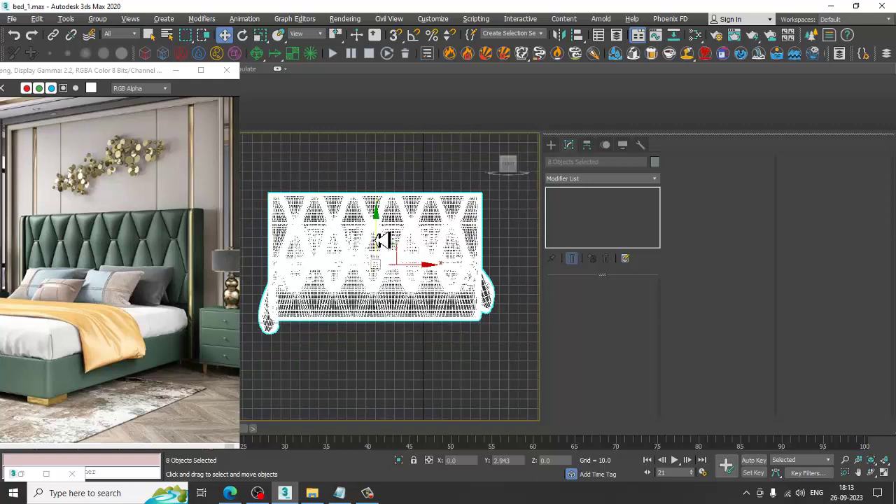
pyautogui.click(551, 145)
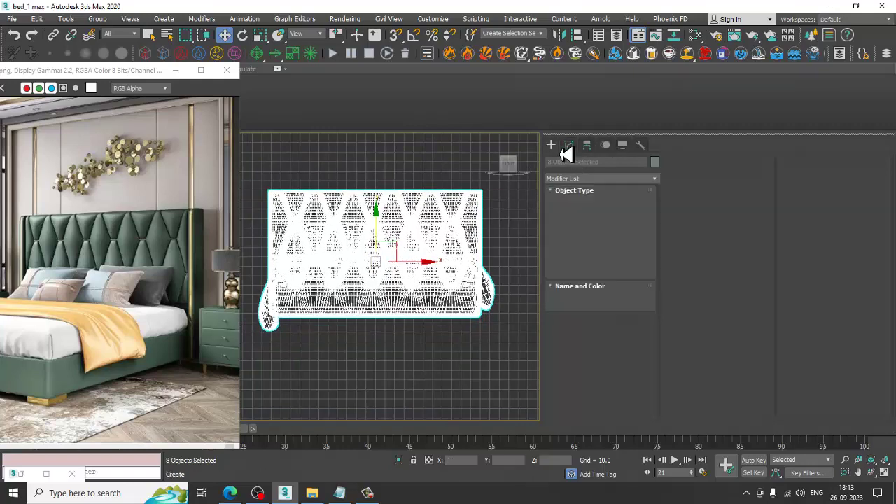
pyautogui.click(588, 214)
# Step: Switch to a maximized Top view and zoom in on the bed's lower-right corner
pyautogui.hotkey('alt', 'w')
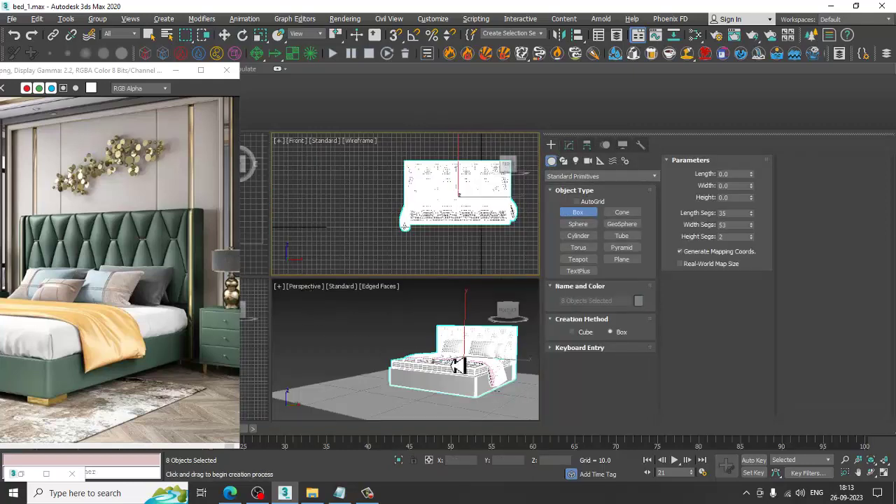
pyautogui.hotkey('alt', 'w')
pyautogui.hotkey('alt', 'w')
pyautogui.press('t')
pyautogui.hotkey('alt', 'w')
pyautogui.press('z')
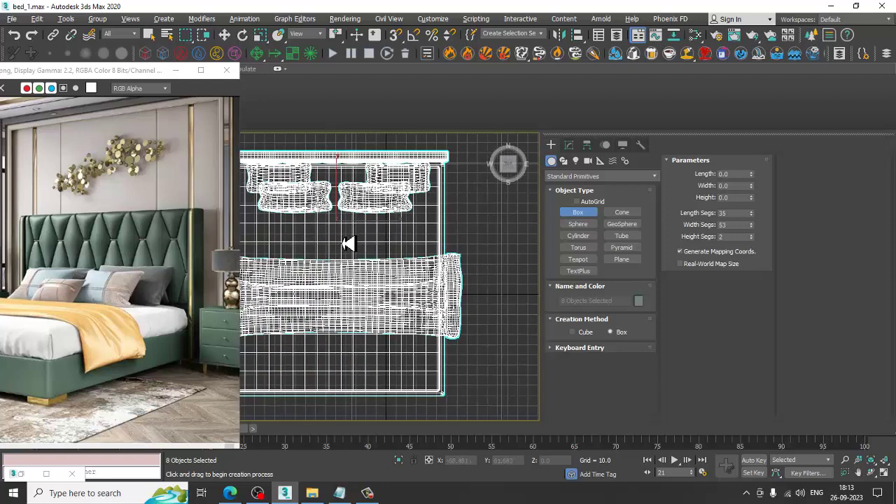
pyautogui.scroll(-3, 348, 243)
pyautogui.scroll(2, 418, 314)
pyautogui.scroll(4, 409, 325)
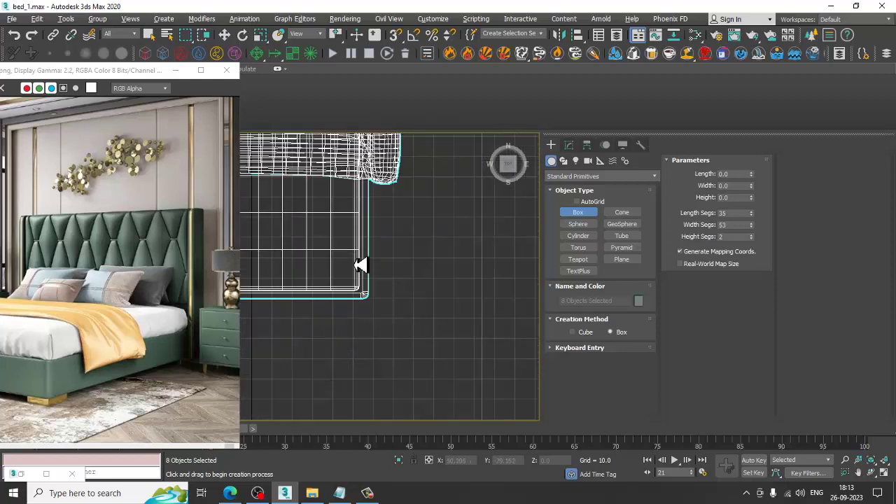
# Step: Create foot Box009 at 21.87 × 26.299 × 8.859 under the bed corner, then select the bed parts
pyautogui.moveTo(357, 247); pyautogui.dragTo(342, 281)
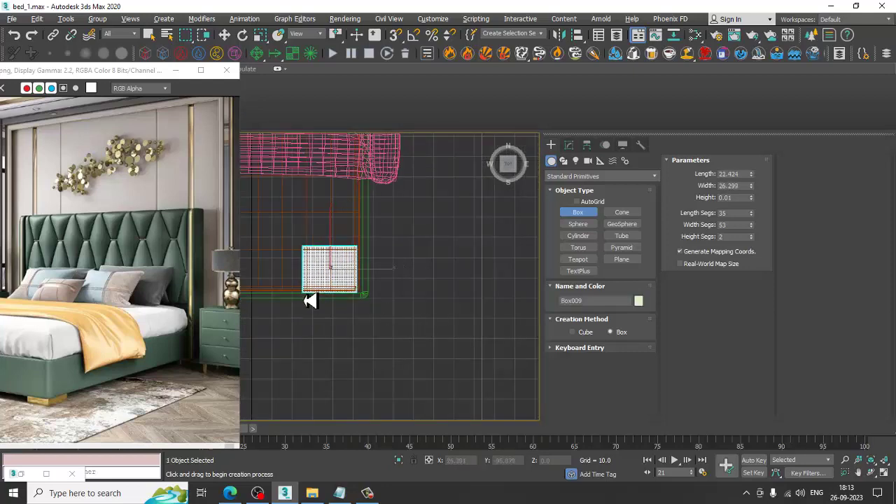
pyautogui.press('w')
pyautogui.click(568, 145)
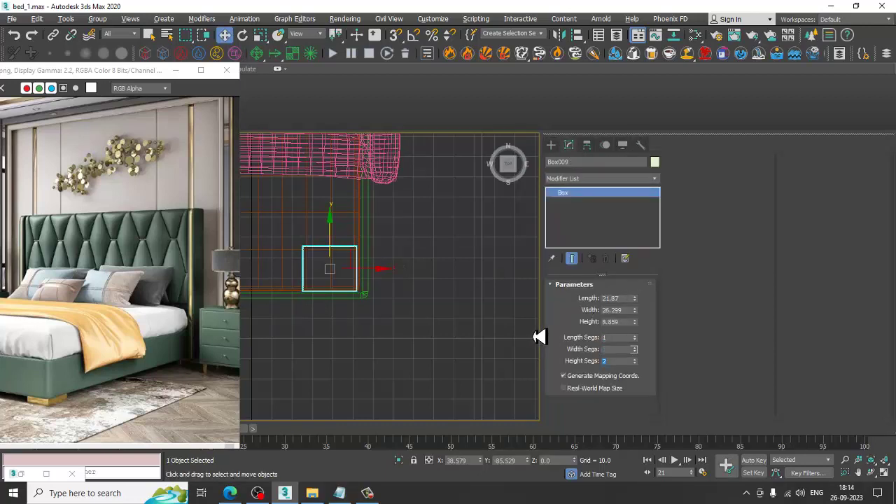
pyautogui.moveTo(539, 337)
pyautogui.mouseDown(button='middle')
pyautogui.moveTo(344, 340)
pyautogui.moveTo(369, 316)
pyautogui.moveTo(362, 341)
pyautogui.moveTo(376, 352)
pyautogui.moveTo(372, 330)
pyautogui.moveTo(399, 320)
pyautogui.moveTo(380, 360)
pyautogui.moveTo(398, 356)
pyautogui.moveTo(407, 320)
pyautogui.moveTo(386, 362)
pyautogui.moveTo(370, 308)
pyautogui.moveTo(420, 334)
pyautogui.moveTo(406, 310)
pyautogui.moveTo(467, 310)
pyautogui.mouseUp(button='middle')
pyautogui.hotkey('alt', 'w')
pyautogui.hotkey('alt', 'w')
pyautogui.scroll(3, 362, 349)
pyautogui.hotkey('alt', 'w')
pyautogui.scroll(2, 455, 224)
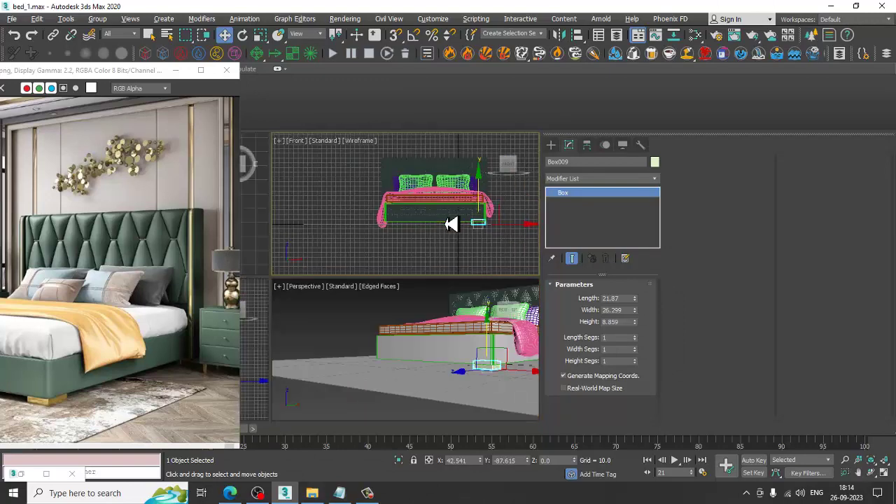
pyautogui.hotkey('alt', 'w')
pyautogui.moveTo(550, 353); pyautogui.dragTo(491, 329)
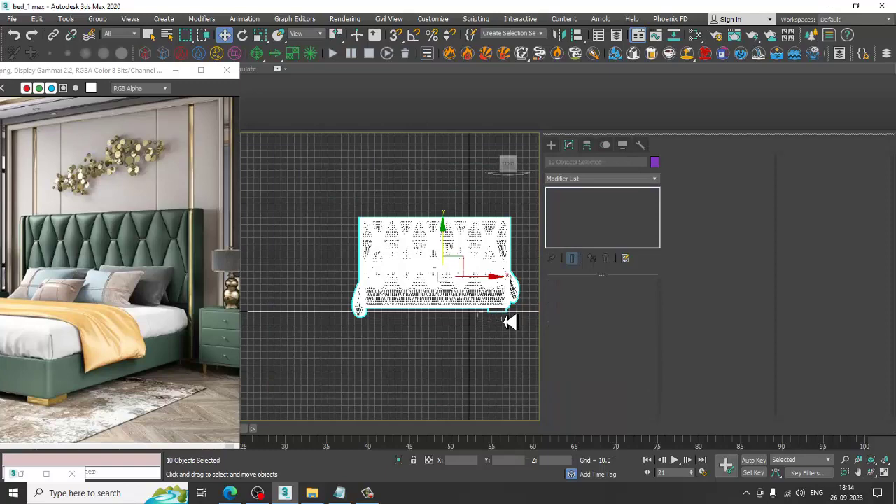
# Step: Restore the nine-part bed selection and lower it slightly onto the foot
pyautogui.keyDown('alt'); pyautogui.click(518, 315); pyautogui.keyUp('alt')
pyautogui.scroll(3, 497, 280)
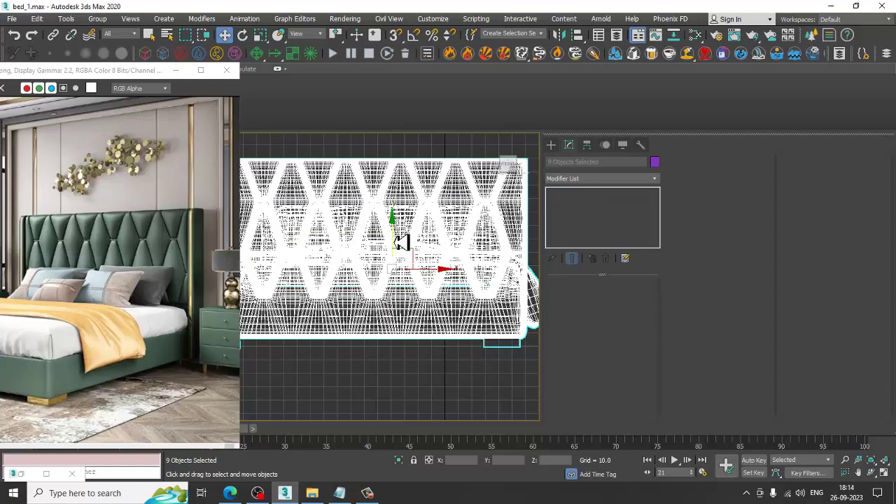
pyautogui.click(511, 350)
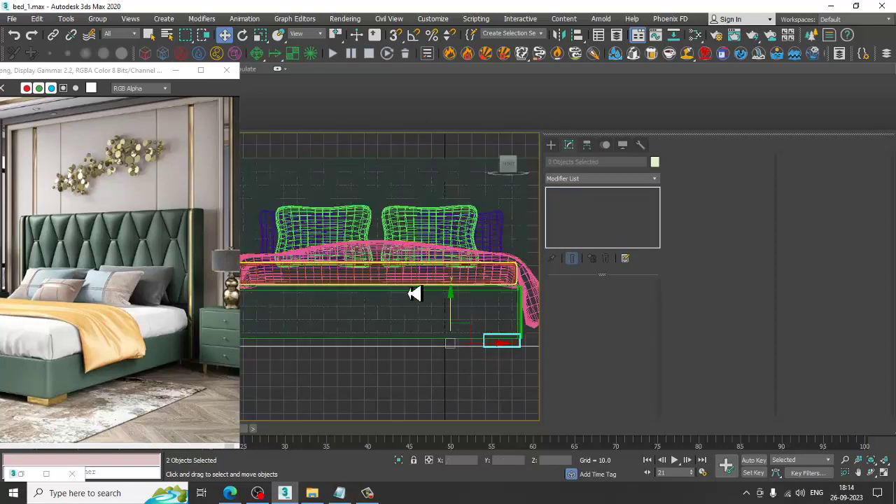
pyautogui.hotkey('ctrl', 'z')
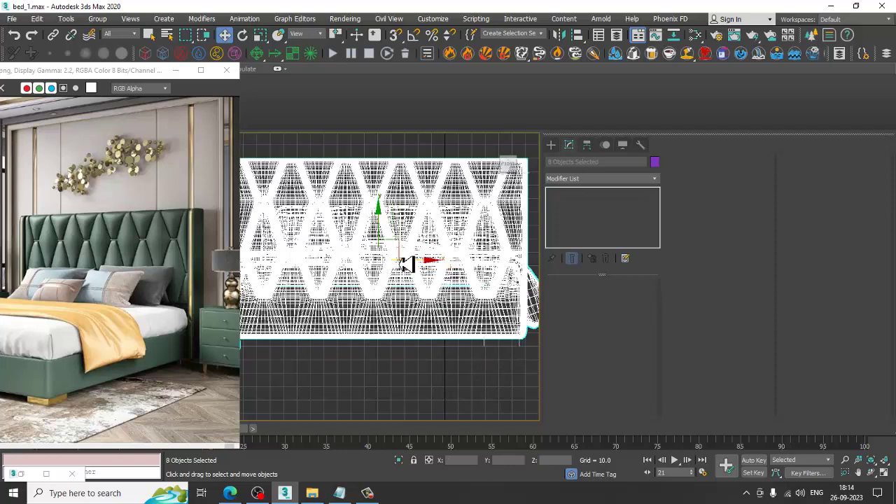
pyautogui.moveTo(387, 236); pyautogui.dragTo(396, 240)
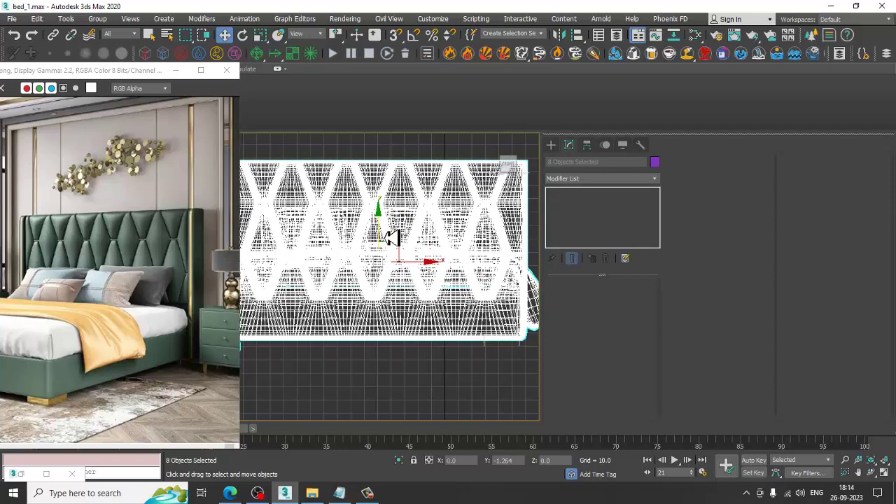
# Step: Shift-copy foot Box009 to the bed's other front corner as Box010
pyautogui.click(492, 352)
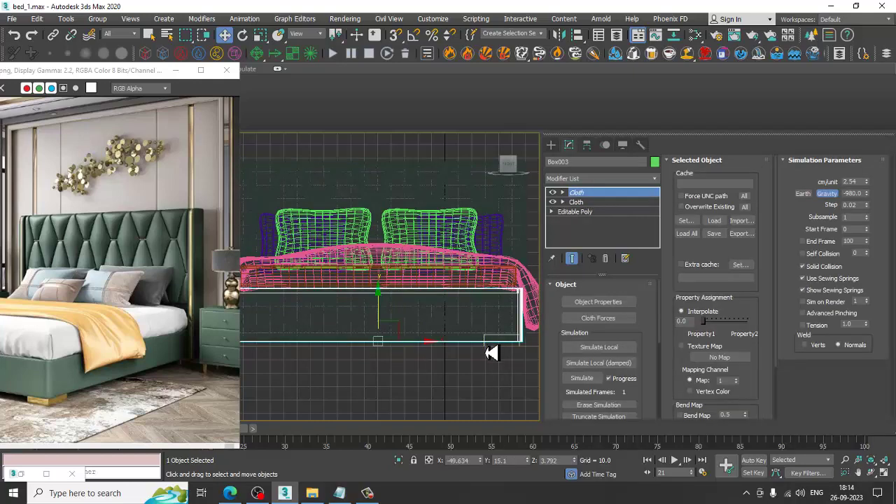
pyautogui.click(492, 343)
pyautogui.scroll(-2, 483, 344)
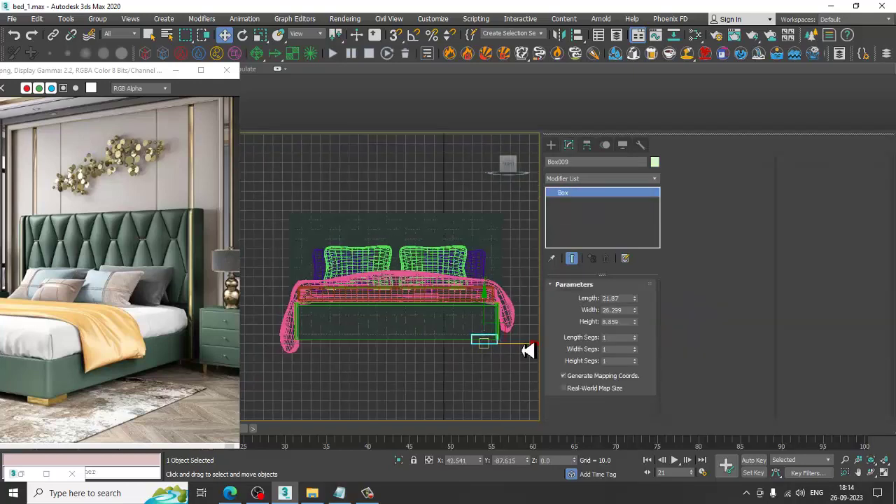
pyautogui.keyDown('shift'); pyautogui.moveTo(527, 350); pyautogui.dragTo(357, 350); pyautogui.keyUp('shift')
pyautogui.click(464, 294)
# Step: Switch to a full-size Perspective view and pan to show the whole bed
pyautogui.hotkey('alt', 'w')
pyautogui.scroll(3, 480, 333)
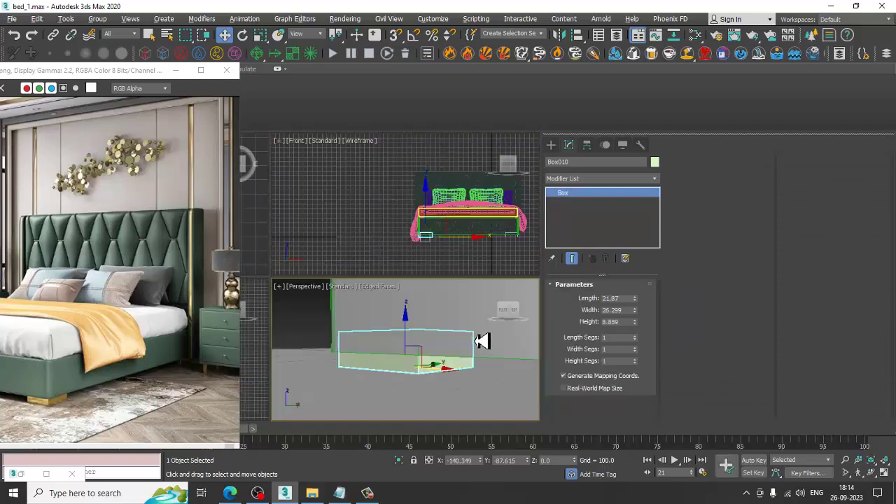
pyautogui.hotkey('alt', 'w')
pyautogui.moveTo(336, 343)
pyautogui.mouseDown(button='middle')
pyautogui.moveTo(320, 322)
pyautogui.moveTo(426, 343)
pyautogui.moveTo(405, 359)
pyautogui.mouseUp(button='middle')
pyautogui.scroll(-3, 405, 359)
pyautogui.scroll(-5, 406, 360)
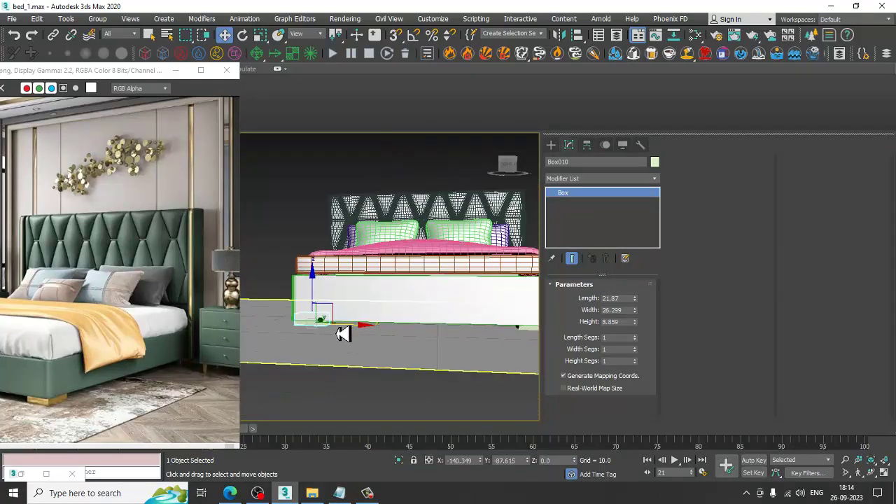
pyautogui.moveTo(472, 320); pyautogui.dragTo(386, 340, button='middle')
# Step: Shift-copy both feet to the headboard corners in Top view, starting at Box011
pyautogui.keyDown('ctrl'); pyautogui.click(380, 326); pyautogui.keyUp('ctrl')
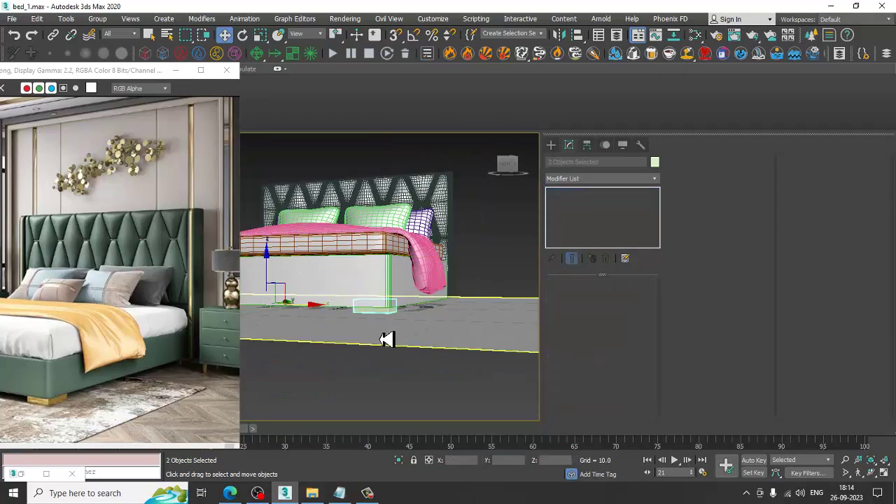
pyautogui.hotkey('alt', 'w')
pyautogui.hotkey('alt', 'w')
pyautogui.scroll(-5, 252, 217)
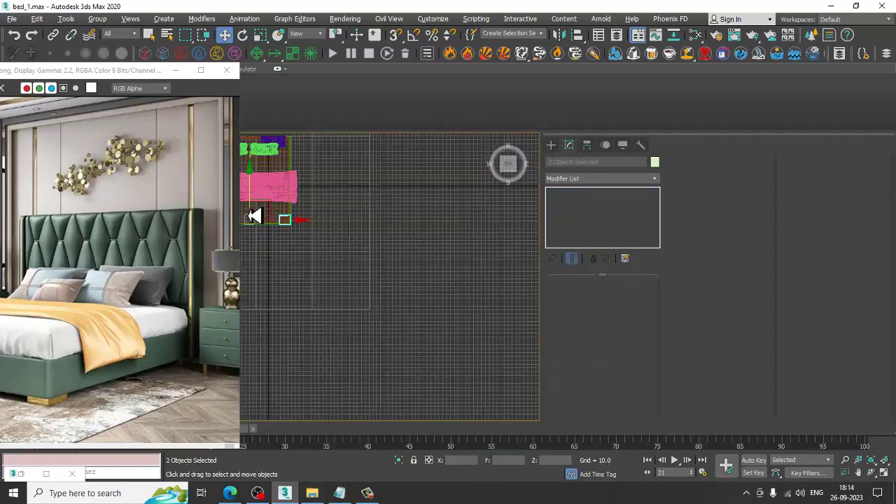
pyautogui.moveTo(254, 214); pyautogui.dragTo(336, 258, button='middle')
pyautogui.scroll(3, 366, 314)
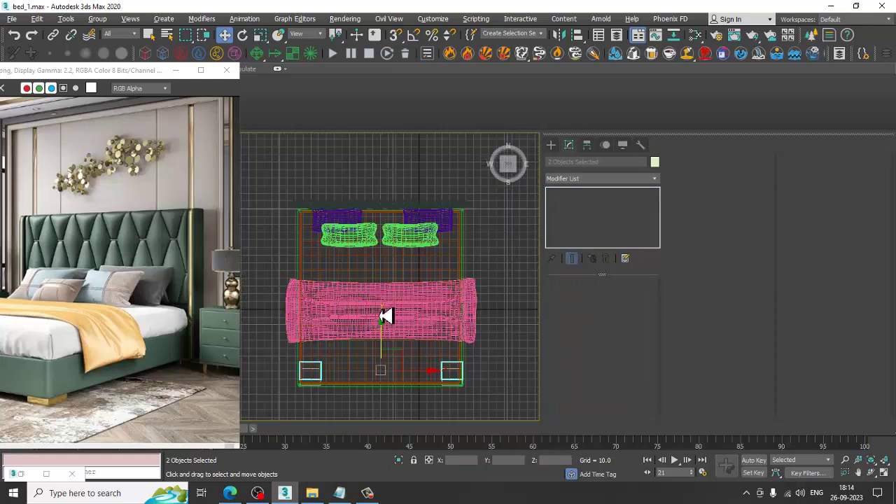
pyautogui.moveTo(386, 317); pyautogui.dragTo(376, 203)
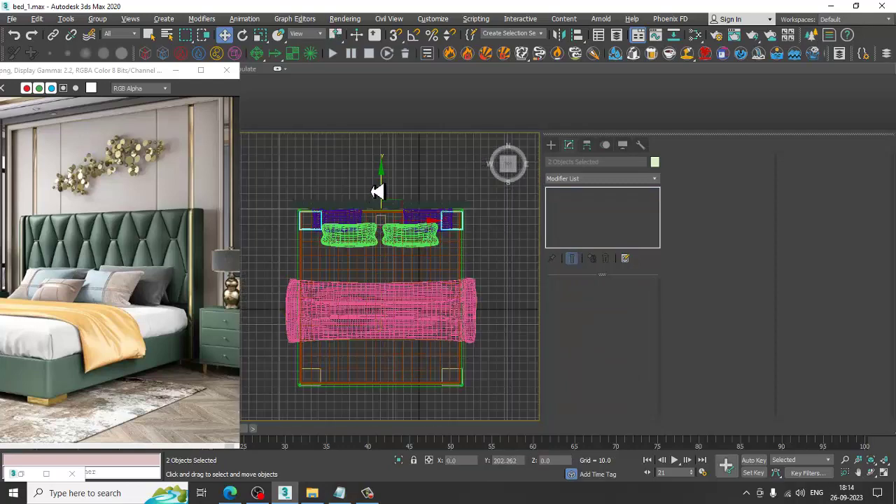
pyautogui.keyDown('shift'); pyautogui.moveTo(376, 189); pyautogui.dragTo(371, 233); pyautogui.keyUp('shift')
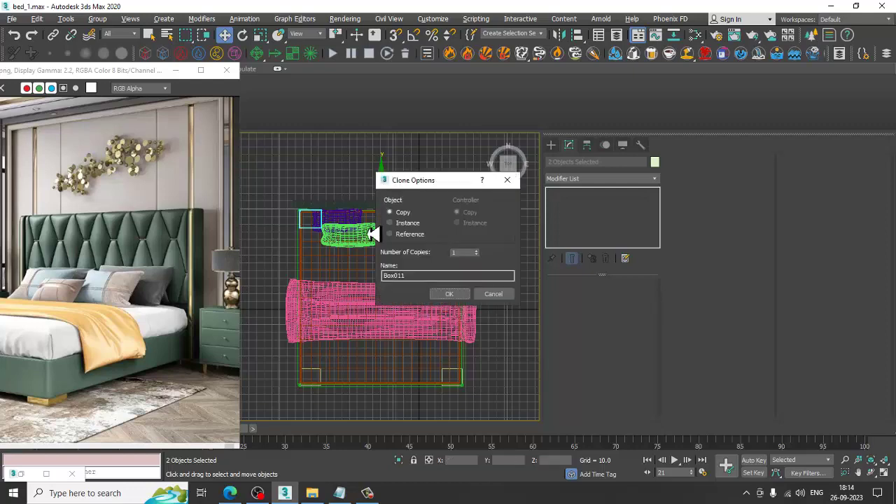
pyautogui.click(449, 294)
# Step: Check the four feet in Perspective, then select all 13 objects and open the Material Editor
pyautogui.hotkey('alt', 'w')
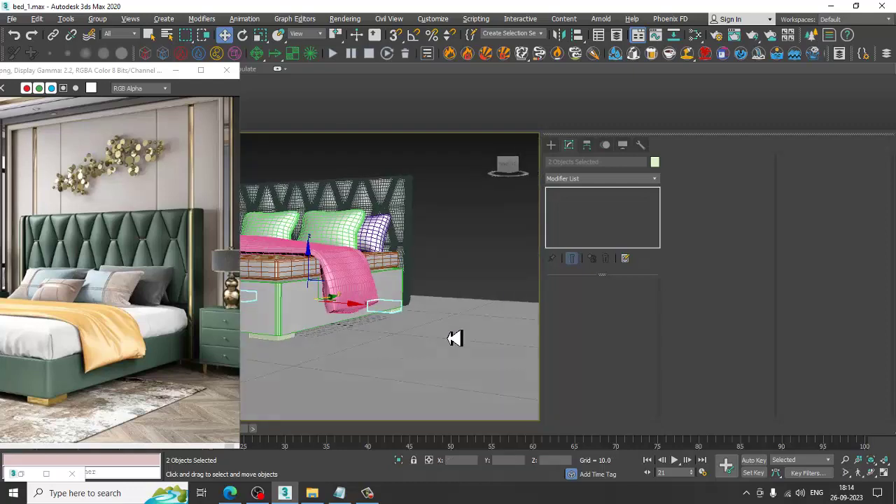
pyautogui.click(499, 240)
pyautogui.keyDown('alt'); pyautogui.moveTo(498, 239); pyautogui.dragTo(427, 314, button='middle'); pyautogui.keyUp('alt')
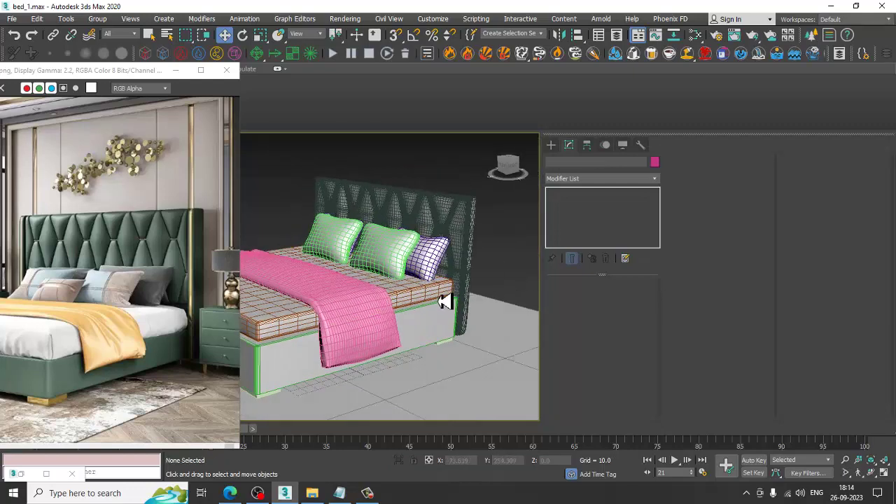
pyautogui.scroll(2, 425, 310)
pyautogui.scroll(3, 426, 280)
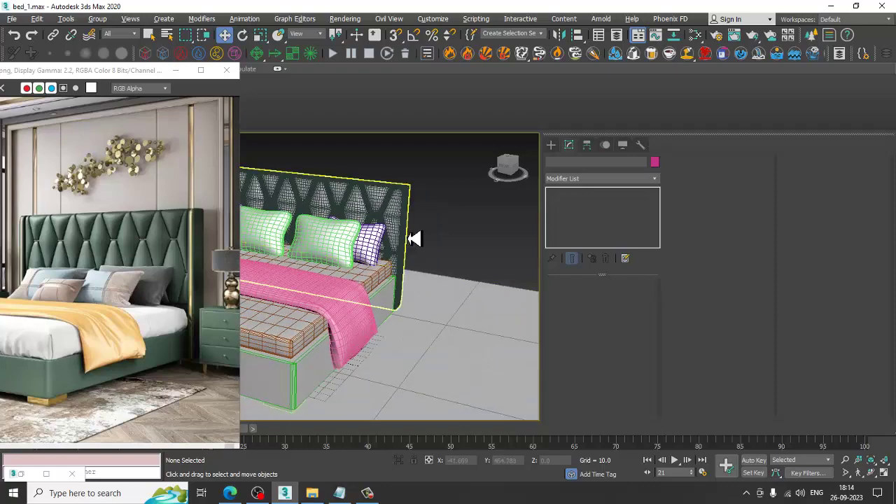
pyautogui.keyDown('alt'); pyautogui.moveTo(414, 236); pyautogui.dragTo(444, 254, button='middle'); pyautogui.keyUp('alt')
pyautogui.scroll(2, 444, 254)
pyautogui.scroll(-4, 413, 276)
pyautogui.scroll(1, 423, 290)
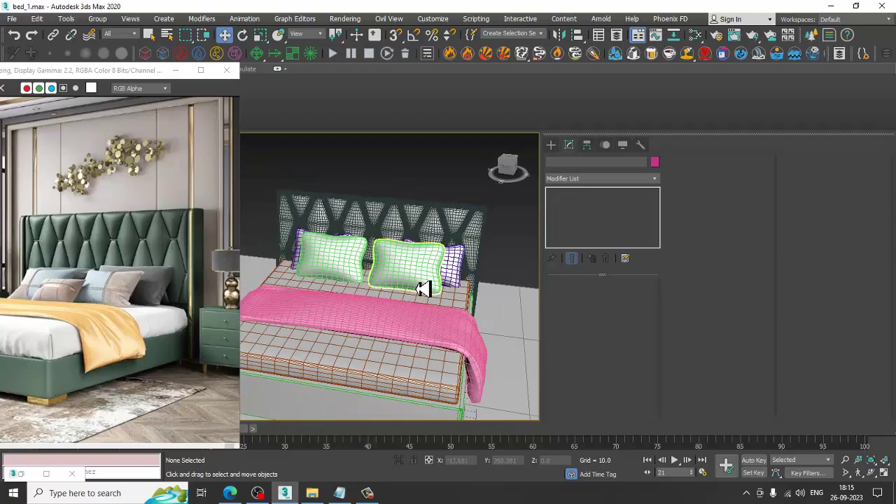
pyautogui.hotkey('ctrl', 'a')
pyautogui.press('m')
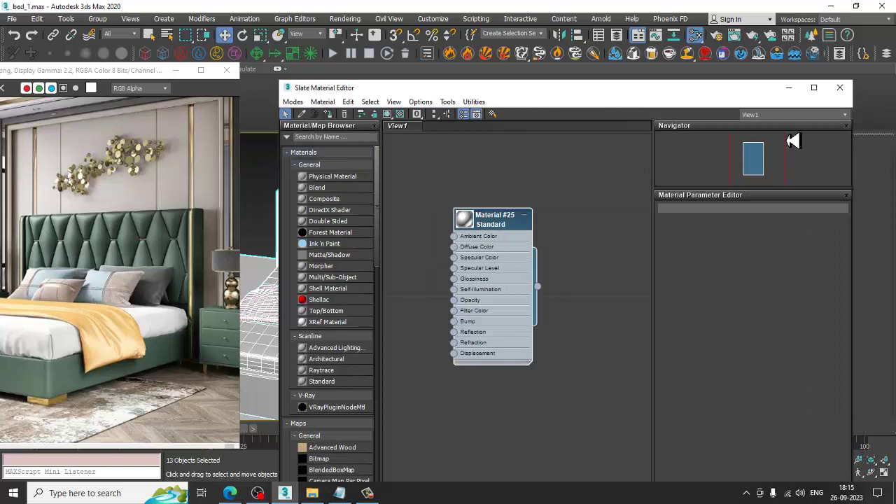
pyautogui.click(791, 89)
pyautogui.scroll(2, 456, 140)
pyautogui.scroll(2, 456, 140)
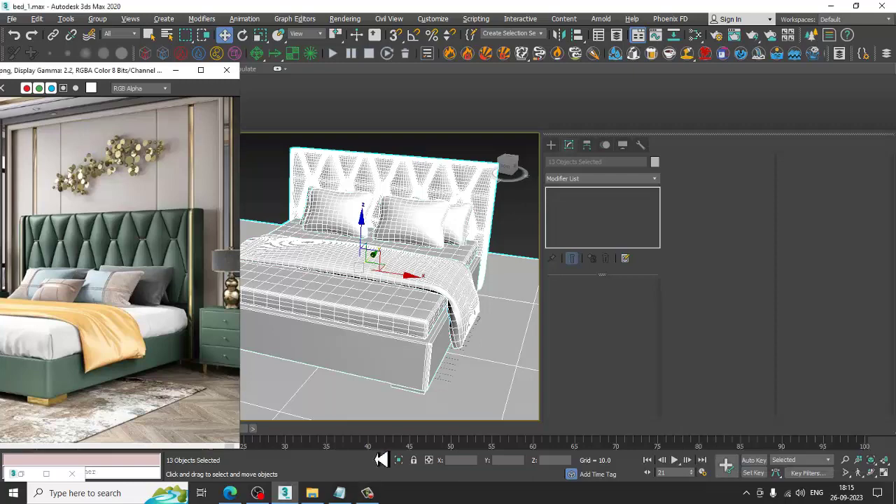
pyautogui.moveTo(413, 316)
pyautogui.keyDown('alt'); pyautogui.mouseDown(button='middle')
pyautogui.moveTo(464, 174)
pyautogui.moveTo(414, 294)
pyautogui.moveTo(429, 308)
pyautogui.mouseUp(button='middle'); pyautogui.keyUp('alt')
pyautogui.click(464, 175)
pyautogui.press('F4')
pyautogui.press('F3')
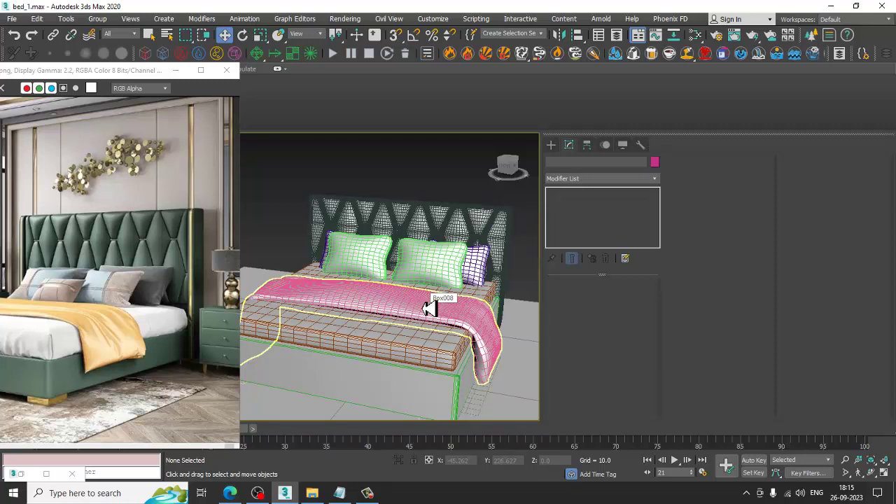
# Step: Select the mattress and move it slightly down on Z onto the bed frame
pyautogui.scroll(2, 409, 343)
pyautogui.click(407, 342)
pyautogui.scroll(3, 420, 333)
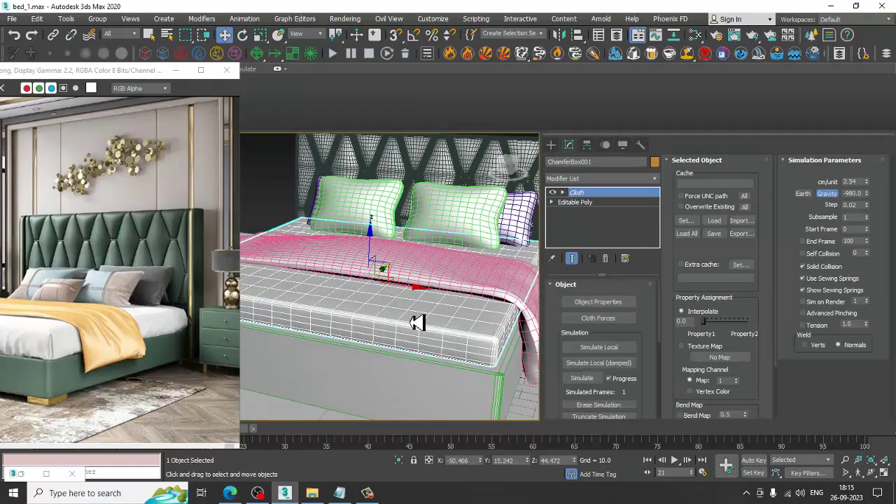
pyautogui.scroll(1, 417, 324)
pyautogui.press('r')
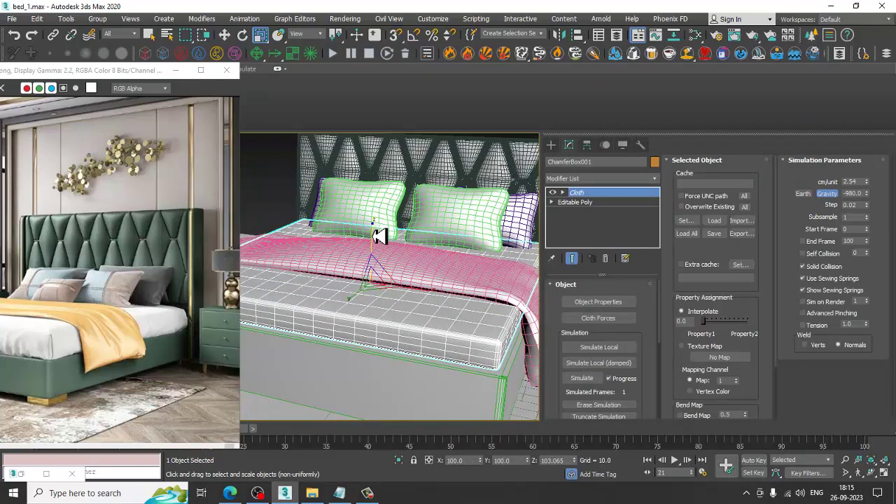
pyautogui.press('w')
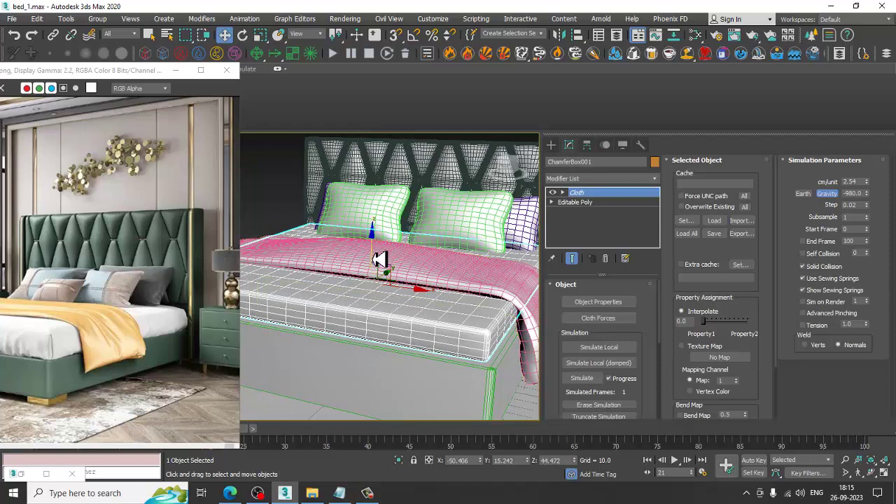
pyautogui.moveTo(379, 260); pyautogui.dragTo(384, 266)
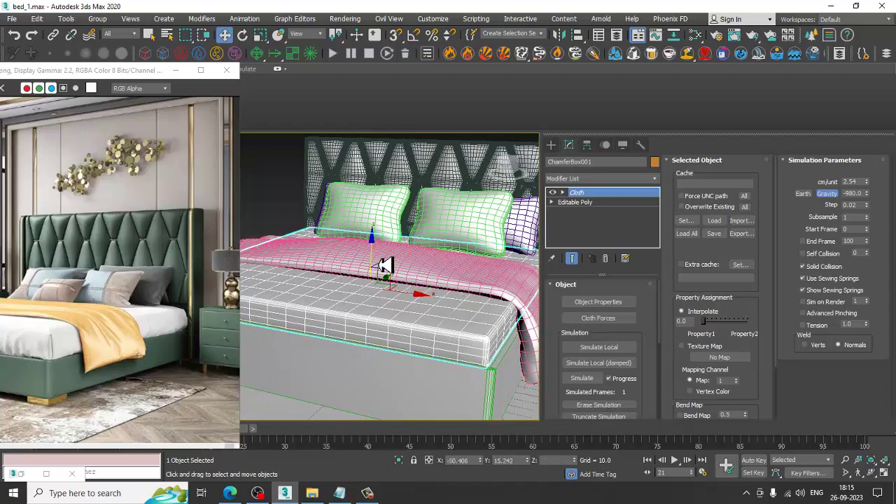
pyautogui.moveTo(384, 266)
pyautogui.keyDown('alt'); pyautogui.mouseDown(button='middle')
pyautogui.moveTo(399, 259)
pyautogui.moveTo(317, 219)
pyautogui.mouseUp(button='middle'); pyautogui.keyUp('alt')
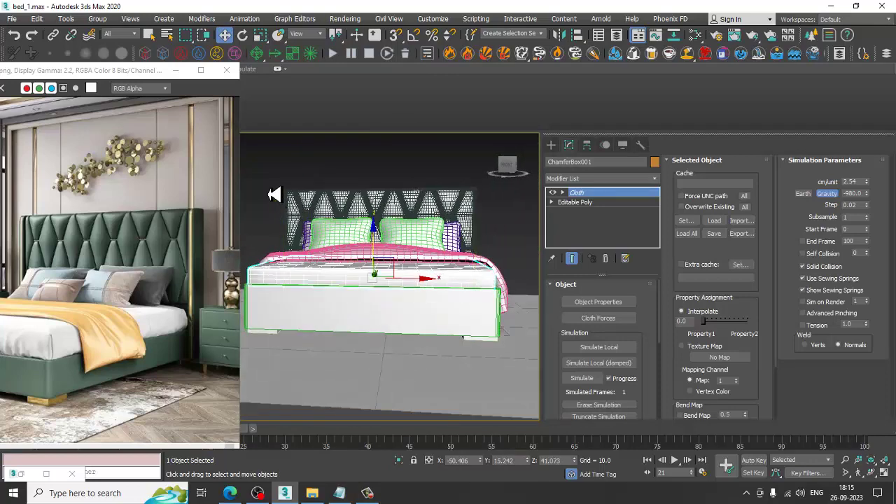
# Step: Select the cloth pieces on the bed in wireframe and nudge them slightly lower
pyautogui.hotkey('ctrl', 'a')
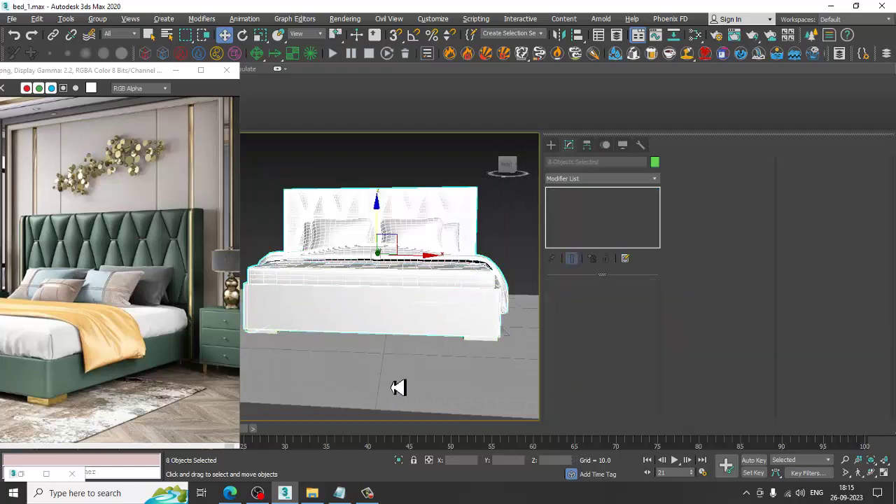
pyautogui.moveTo(435, 280); pyautogui.dragTo(286, 362)
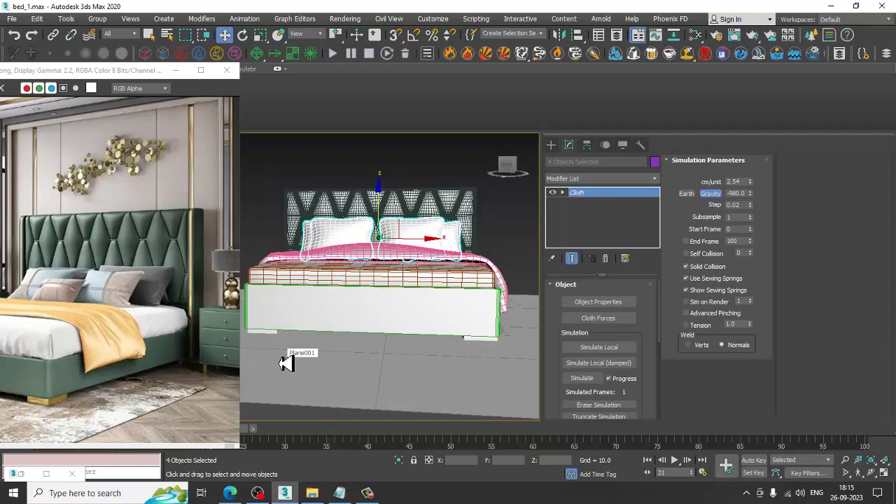
pyautogui.press('F3')
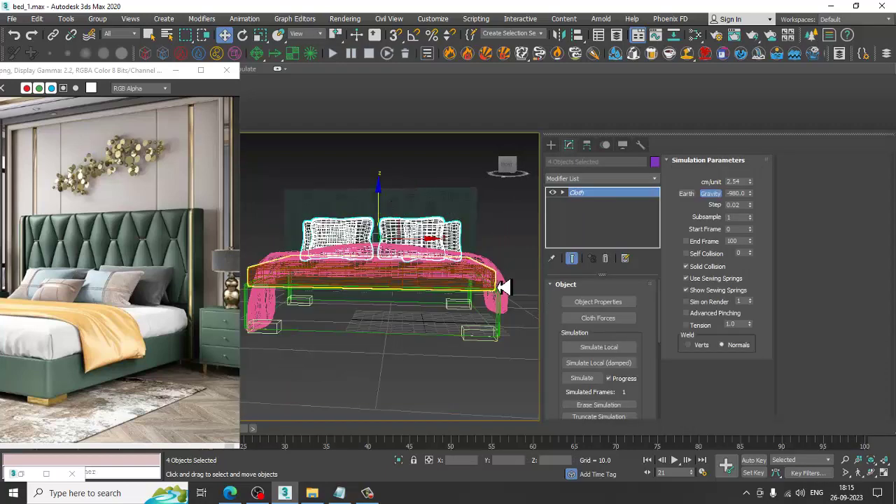
pyautogui.keyDown('ctrl'); pyautogui.click(495, 271); pyautogui.keyUp('ctrl')
pyautogui.keyDown('alt'); pyautogui.moveTo(482, 280); pyautogui.dragTo(395, 205, button='middle'); pyautogui.keyUp('alt')
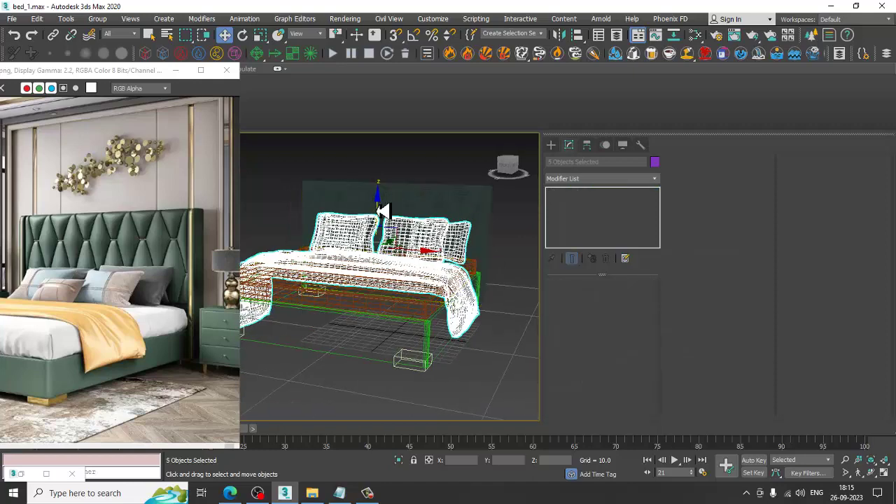
pyautogui.moveTo(381, 210); pyautogui.dragTo(387, 212)
# Step: Return to shaded display and check the settled cloth across the viewports
pyautogui.press('F3')
pyautogui.scroll(2, 386, 225)
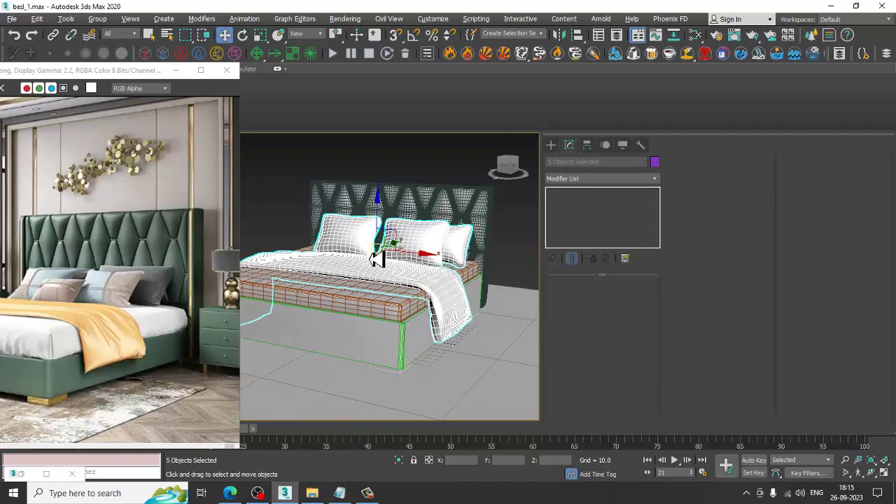
pyautogui.scroll(5, 378, 252)
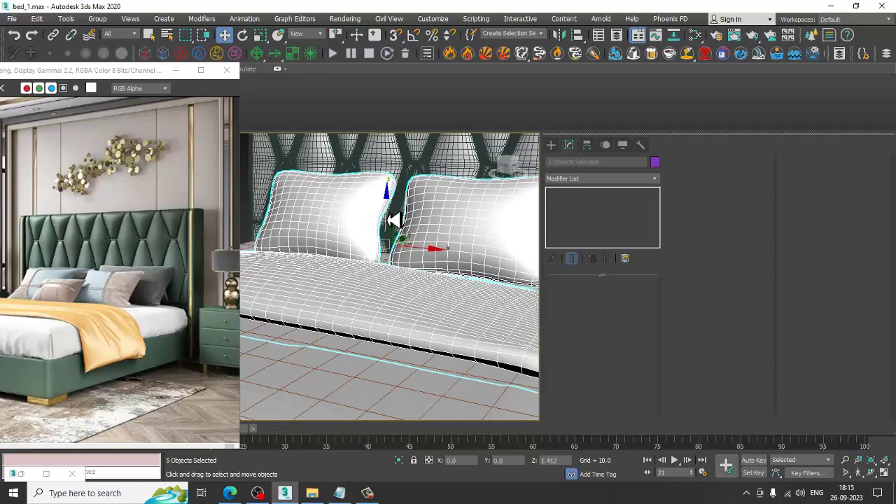
pyautogui.scroll(-5, 389, 241)
pyautogui.keyDown('alt'); pyautogui.moveTo(389, 241); pyautogui.dragTo(373, 244, button='middle'); pyautogui.keyUp('alt')
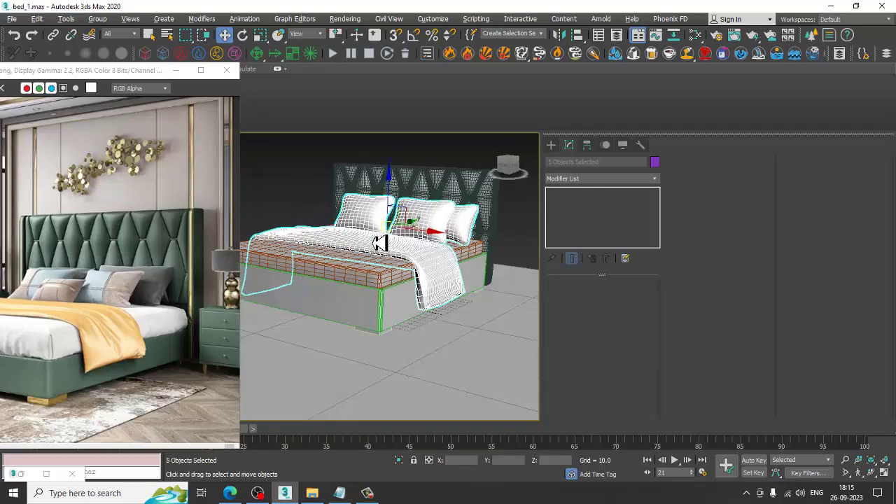
pyautogui.hotkey('alt', 'w')
pyautogui.hotkey('alt', 'w')
pyautogui.scroll(4, 380, 301)
pyautogui.scroll(1, 394, 260)
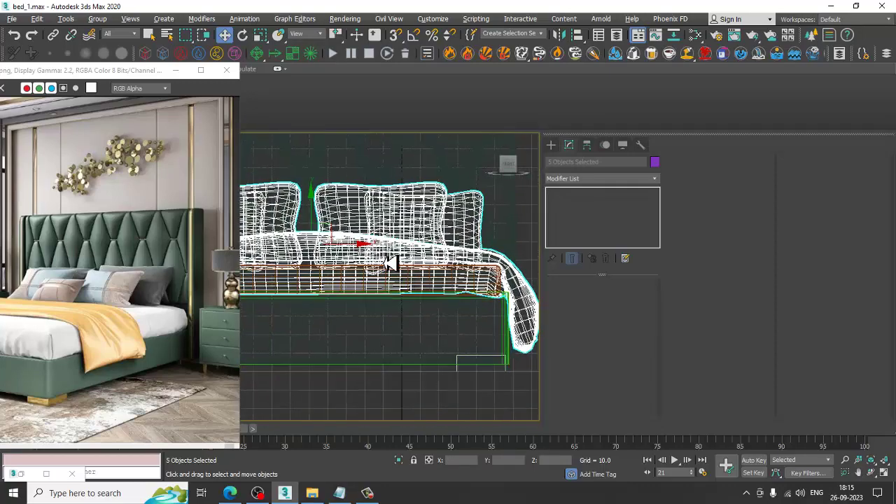
pyautogui.hotkey('alt', 'w')
pyautogui.scroll(3, 441, 329)
pyautogui.hotkey('alt', 'w')
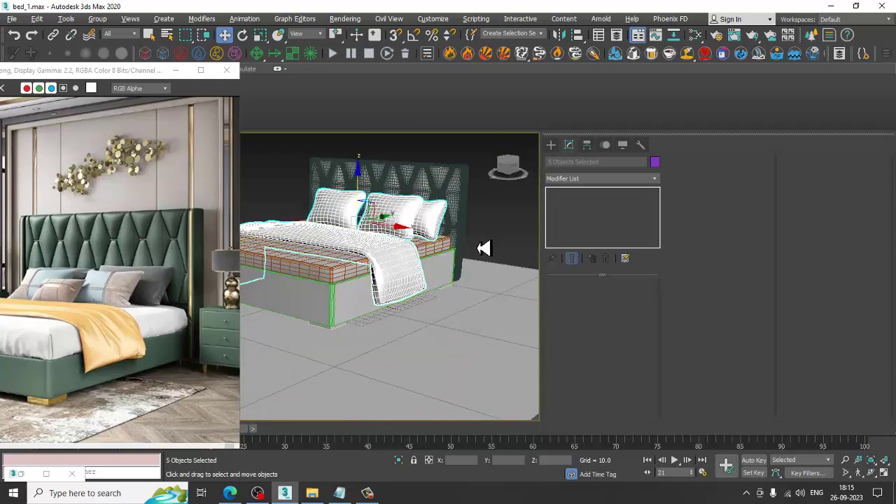
# Step: Clear the selection, turn on edged faces, and view the bed from a lower frontal angle
pyautogui.click(484, 247)
pyautogui.scroll(2, 436, 296)
pyautogui.scroll(2, 440, 300)
pyautogui.press('F4')
pyautogui.moveTo(448, 297); pyautogui.dragTo(462, 336, button='middle')
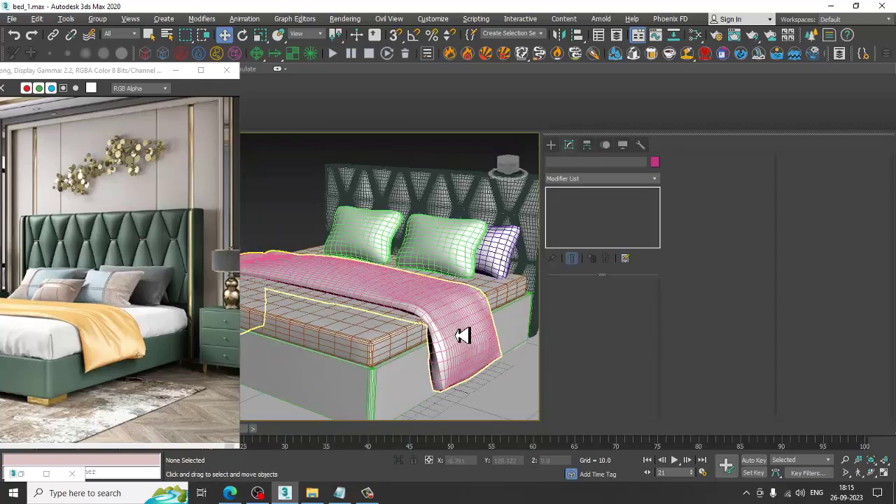
pyautogui.moveTo(425, 293)
pyautogui.keyDown('alt'); pyautogui.mouseDown(button='middle')
pyautogui.moveTo(452, 296)
pyautogui.moveTo(446, 361)
pyautogui.moveTo(420, 297)
pyautogui.moveTo(409, 299)
pyautogui.moveTo(416, 280)
pyautogui.moveTo(442, 287)
pyautogui.mouseUp(button='middle'); pyautogui.keyUp('alt')
# Step: Draw a new box on the floor beside the bed
pyautogui.click(397, 284)
pyautogui.click(551, 145)
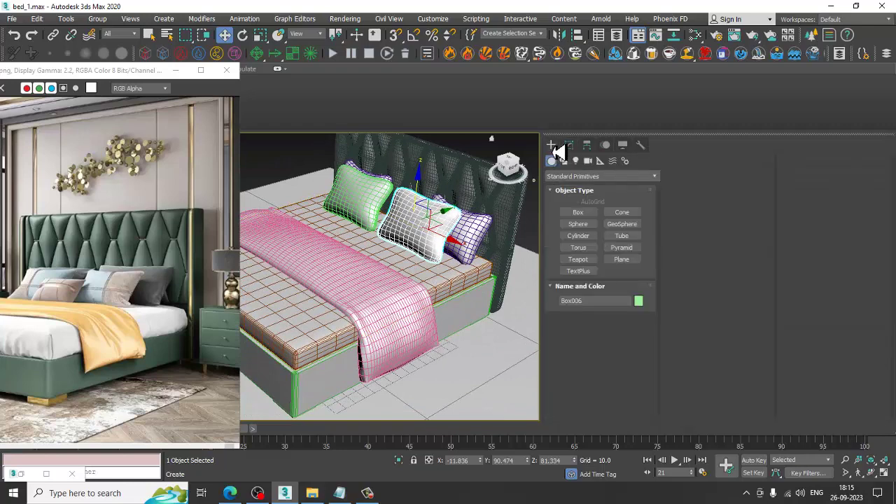
pyautogui.click(578, 212)
pyautogui.keyDown('alt'); pyautogui.moveTo(544, 256); pyautogui.dragTo(364, 274, button='middle'); pyautogui.keyUp('alt')
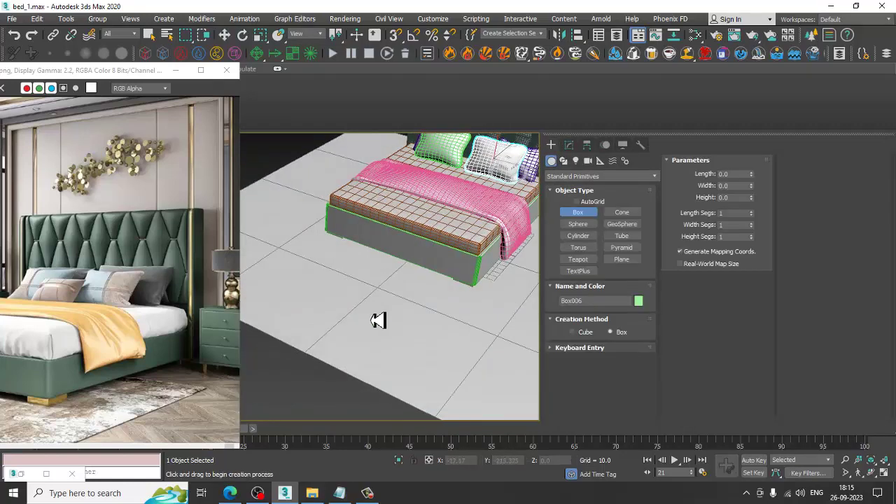
pyautogui.moveTo(376, 320); pyautogui.dragTo(412, 378)
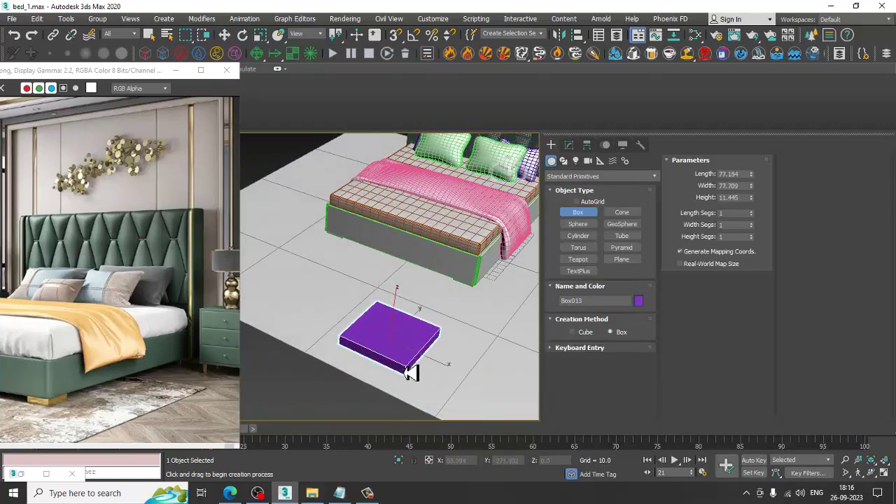
pyautogui.click(412, 336)
pyautogui.moveTo(412, 336)
pyautogui.keyDown('alt'); pyautogui.mouseDown(button='middle')
pyautogui.moveTo(427, 303)
pyautogui.moveTo(493, 255)
pyautogui.mouseUp(button='middle'); pyautogui.keyUp('alt')
pyautogui.press('w')
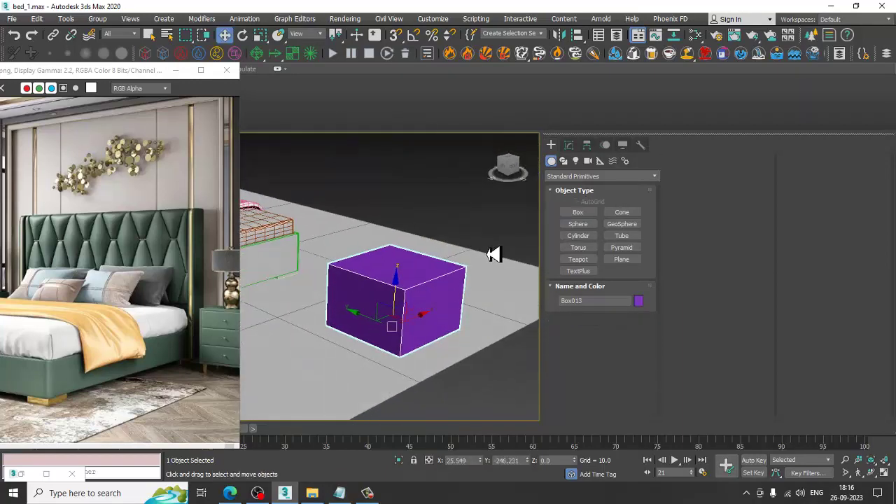
# Step: Set the box's length and width segments to 5 and add TurboSmooth
pyautogui.click(568, 145)
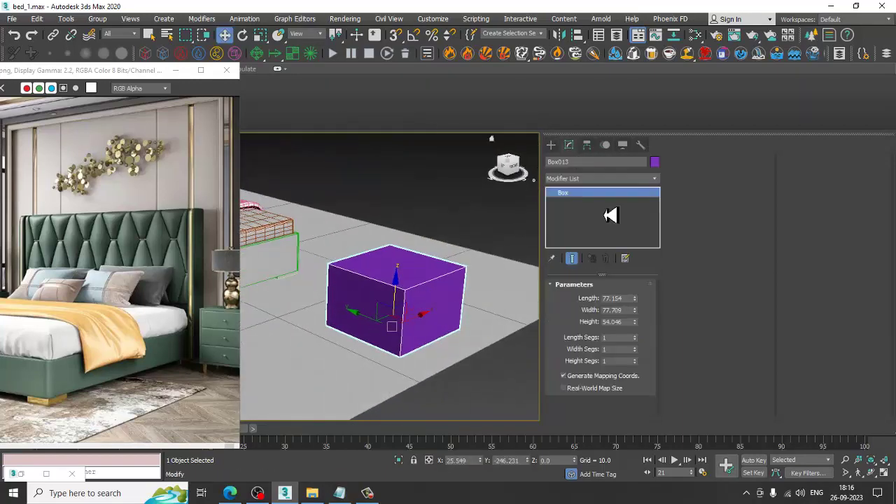
pyautogui.doubleClick(635, 336)
pyautogui.tripleClick(635, 347)
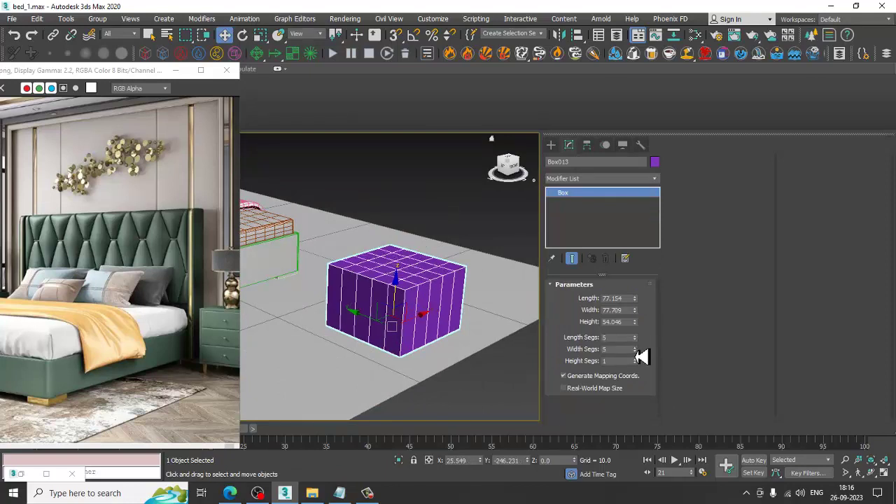
pyautogui.click(610, 178)
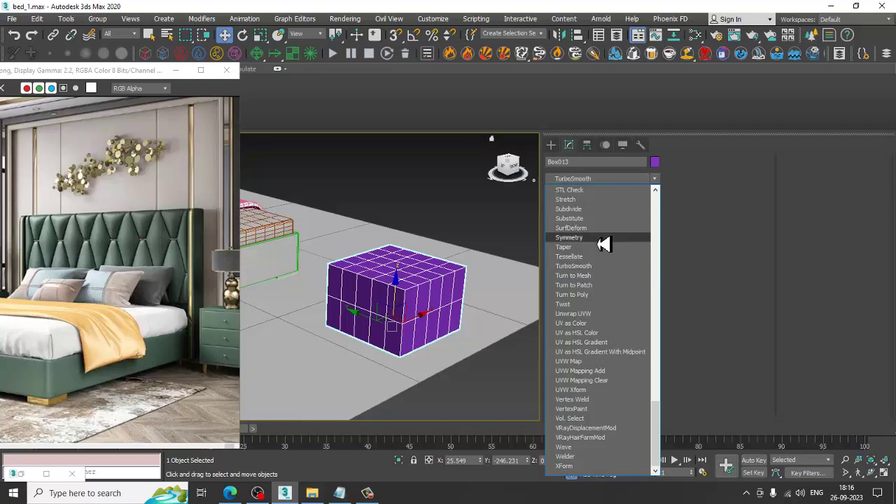
pyautogui.click(595, 266)
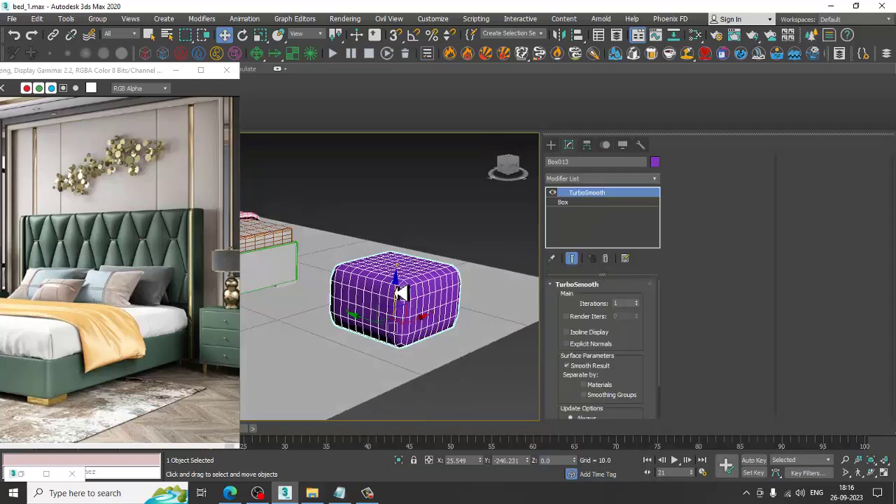
# Step: Lift the box slightly off the floor and add a Cloth modifier
pyautogui.moveTo(397, 293); pyautogui.dragTo(403, 280)
pyautogui.click(602, 179)
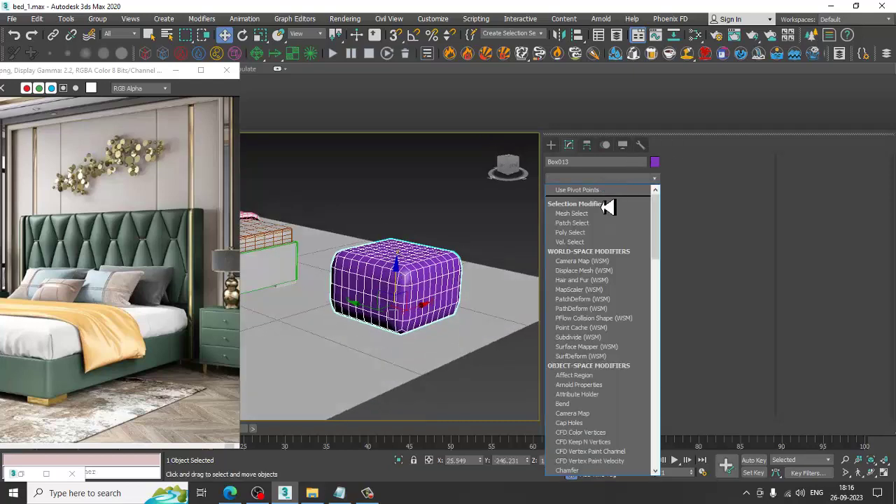
pyautogui.press('x')
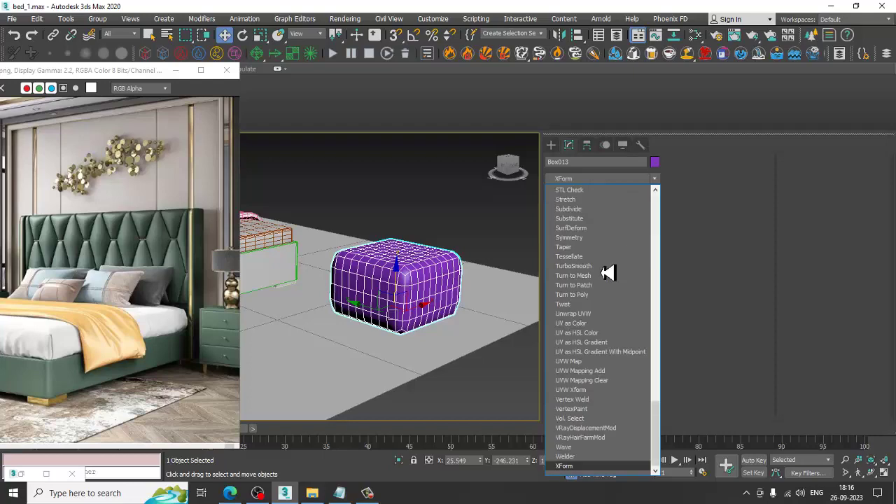
pyautogui.press('c')
pyautogui.press('c')
pyautogui.press('c')
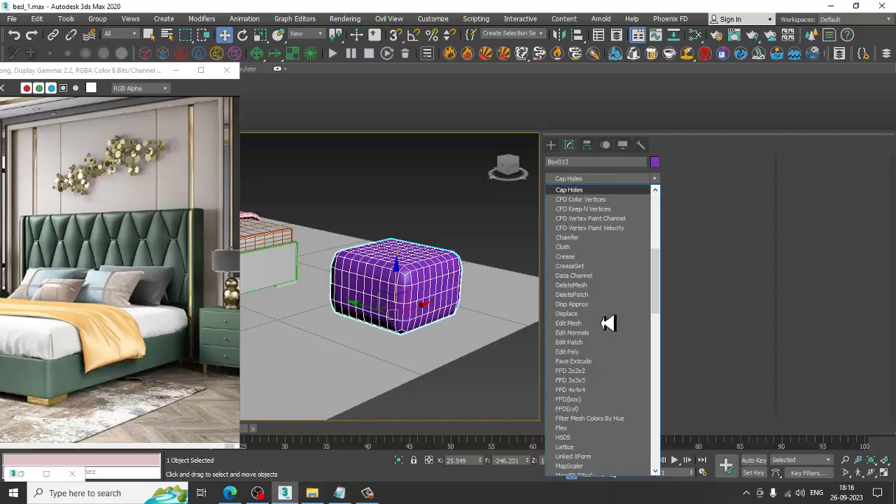
pyautogui.click(570, 247)
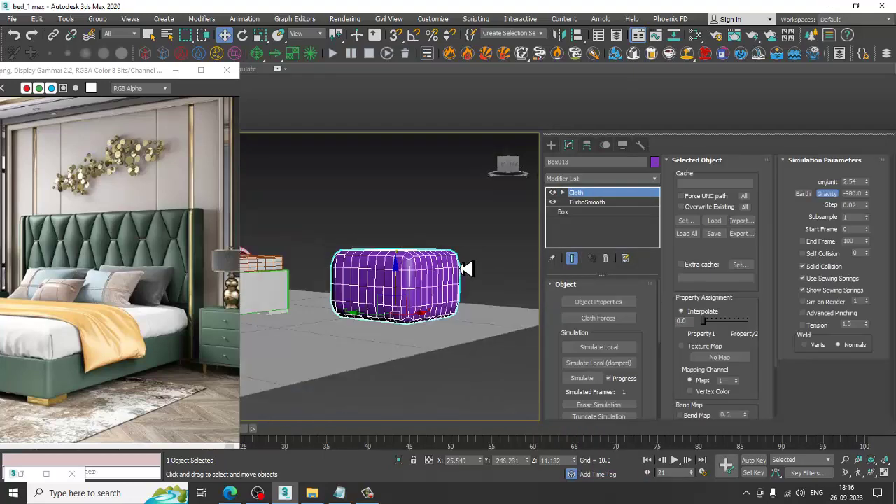
pyautogui.keyDown('alt'); pyautogui.moveTo(464, 269); pyautogui.dragTo(444, 329, button='middle'); pyautogui.keyUp('alt')
# Step: Make Box013 a cloth object using the Satin preset
pyautogui.click(598, 301)
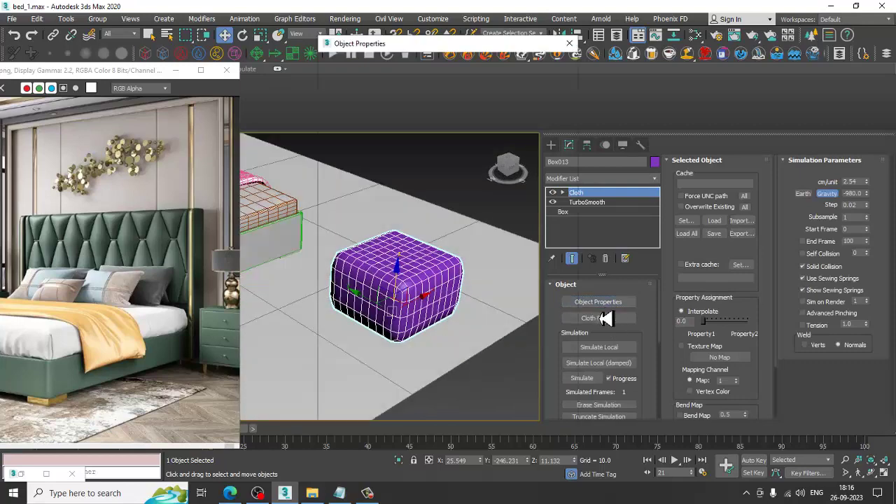
pyautogui.click(343, 90)
pyautogui.click(421, 79)
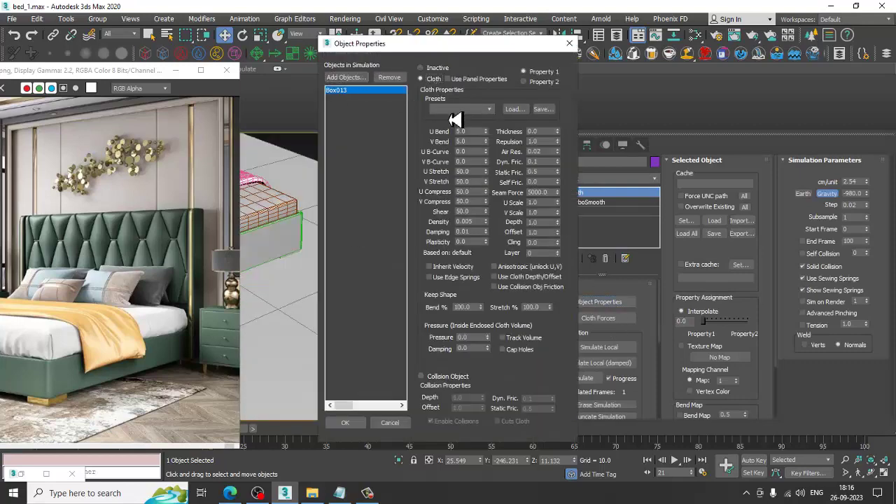
pyautogui.click(455, 110)
pyautogui.click(451, 186)
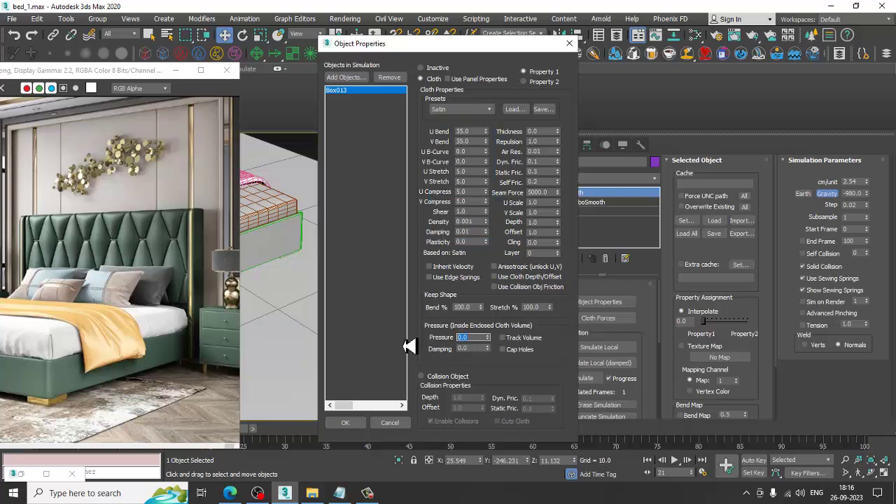
pyautogui.write('10')
# Step: Add Plane001 as a collision object, confirm, and run a local simulation
pyautogui.click(355, 77)
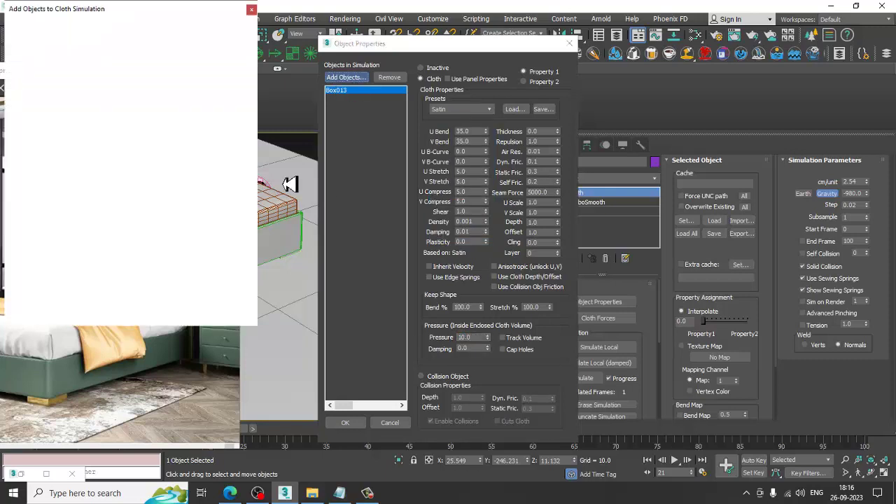
pyautogui.click(54, 200)
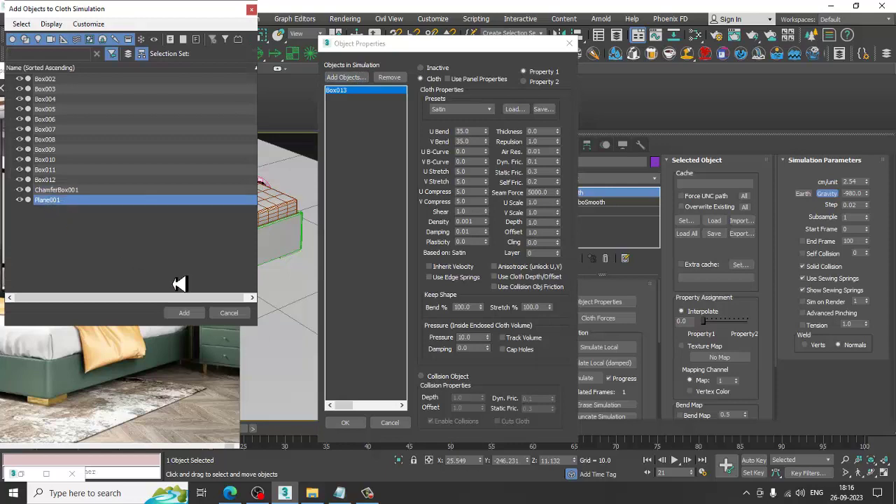
pyautogui.click(184, 313)
pyautogui.click(441, 378)
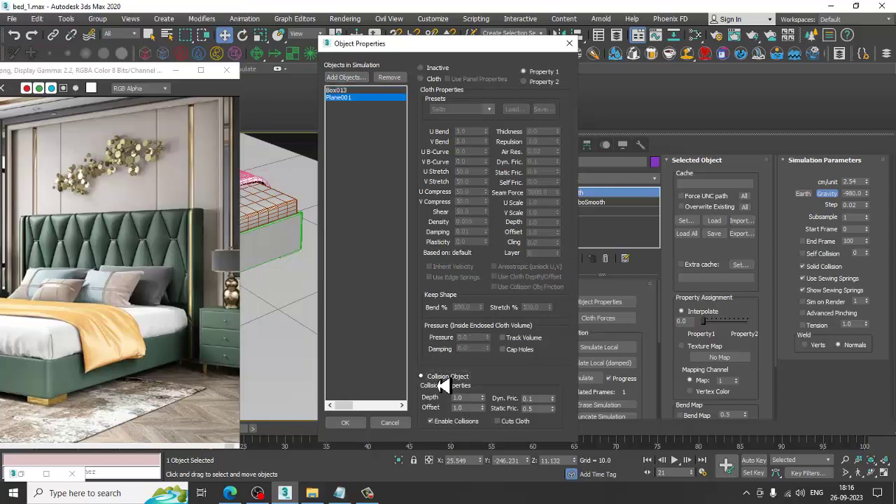
pyautogui.click(354, 91)
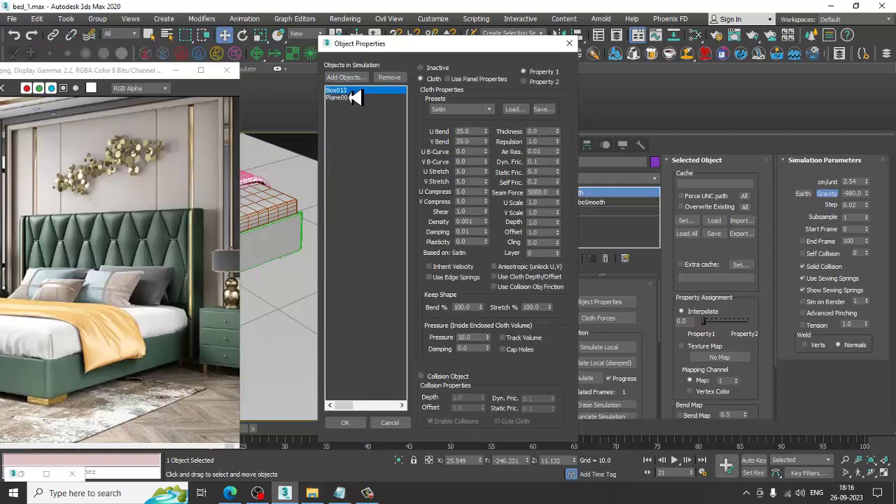
pyautogui.click(345, 423)
pyautogui.click(606, 348)
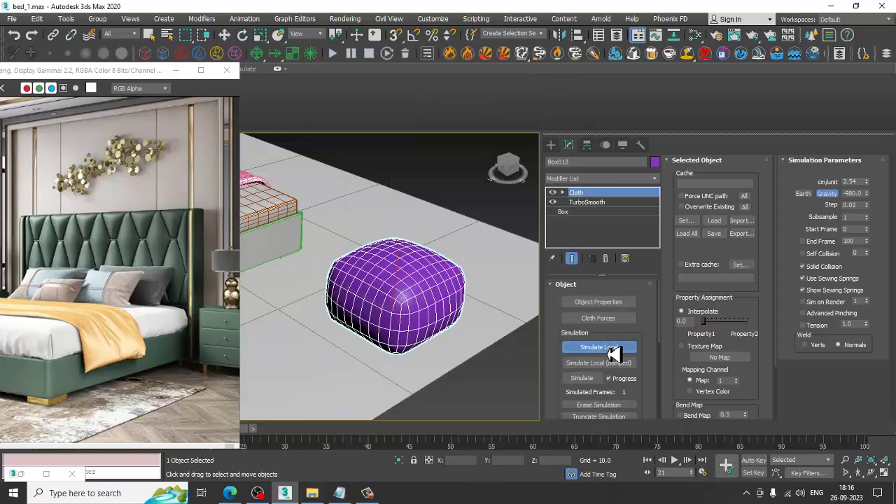
# Step: Delete the box's Cloth modifier and raise its height segments from 2 to 8
pyautogui.moveTo(422, 289)
pyautogui.keyDown('alt'); pyautogui.mouseDown(button='middle')
pyautogui.moveTo(390, 285)
pyautogui.moveTo(366, 294)
pyautogui.moveTo(466, 292)
pyautogui.moveTo(434, 282)
pyautogui.mouseUp(button='middle'); pyautogui.keyUp('alt')
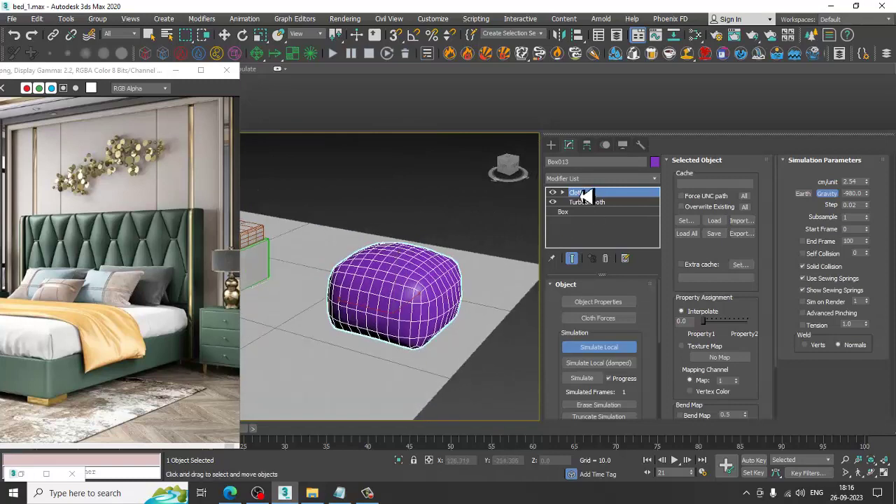
pyautogui.click(606, 261)
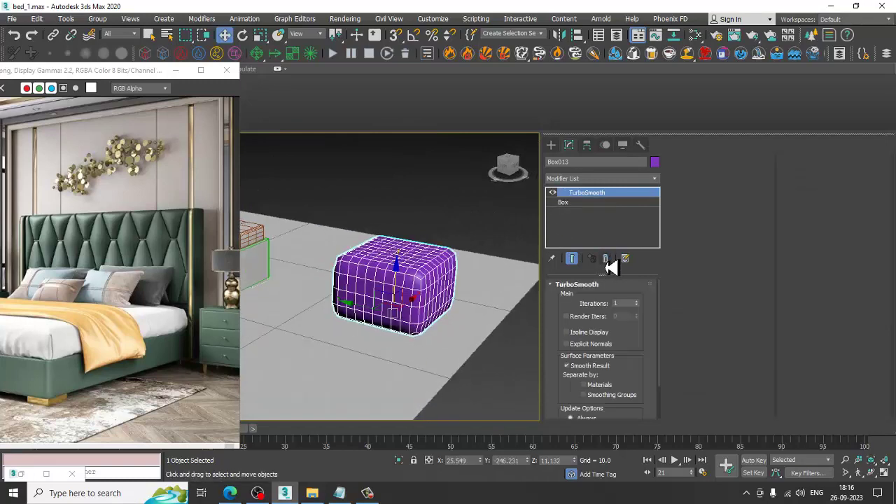
pyautogui.click(567, 202)
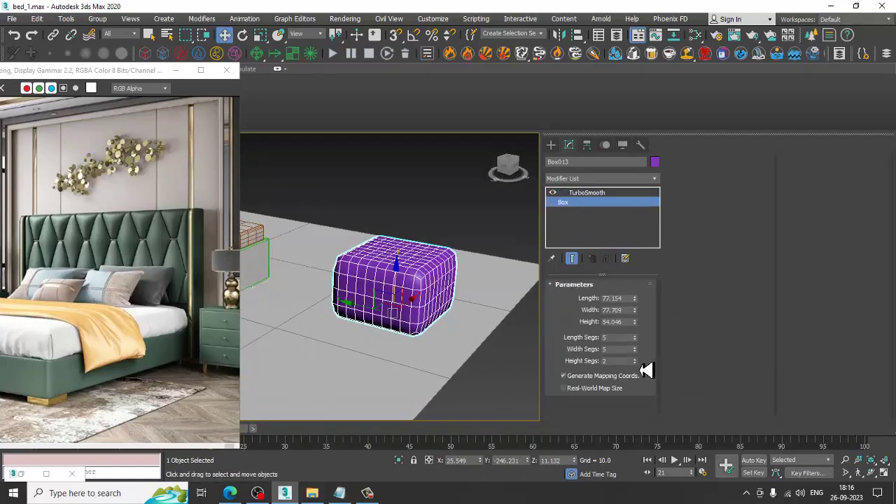
pyautogui.moveTo(636, 364); pyautogui.dragTo(636, 358)
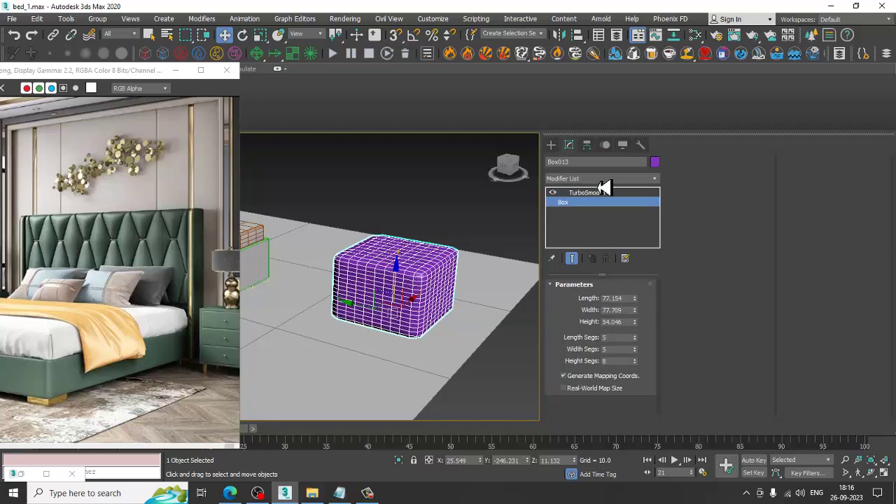
pyautogui.press('r')
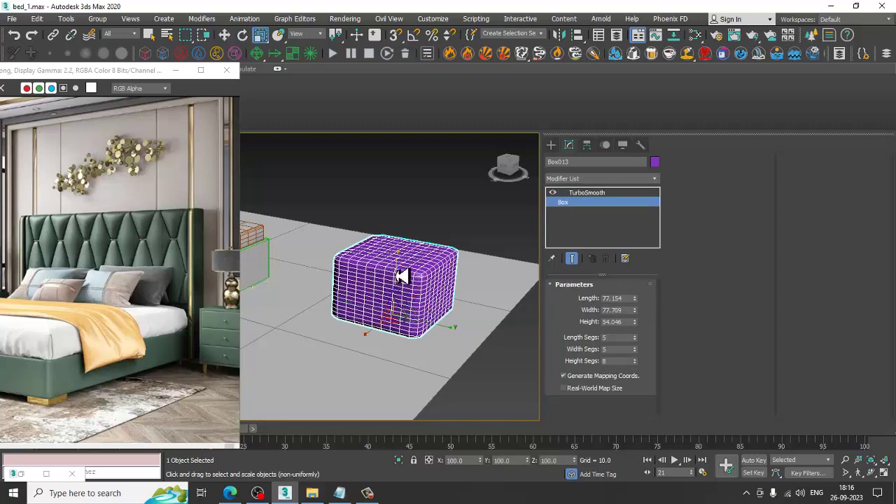
# Step: Squash the box to about 67% height and add a fresh Cloth modifier
pyautogui.moveTo(400, 271); pyautogui.dragTo(406, 290)
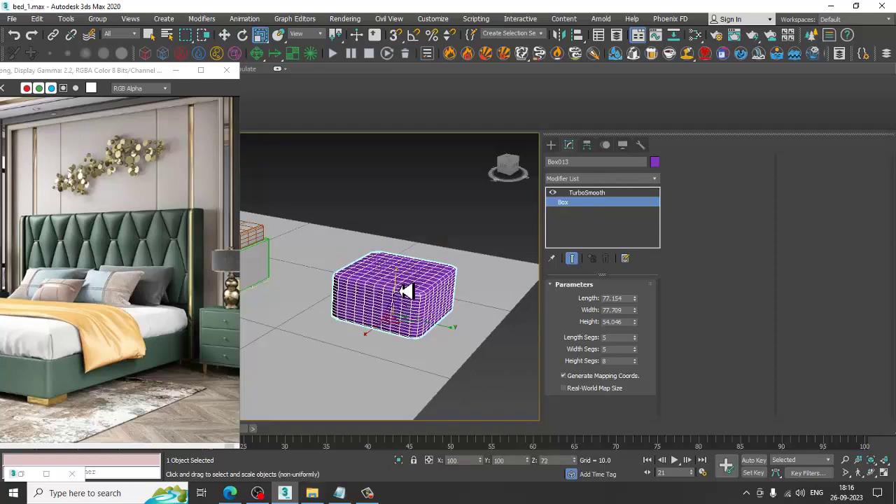
pyautogui.keyDown('alt'); pyautogui.moveTo(421, 295); pyautogui.dragTo(408, 280, button='middle'); pyautogui.keyUp('alt')
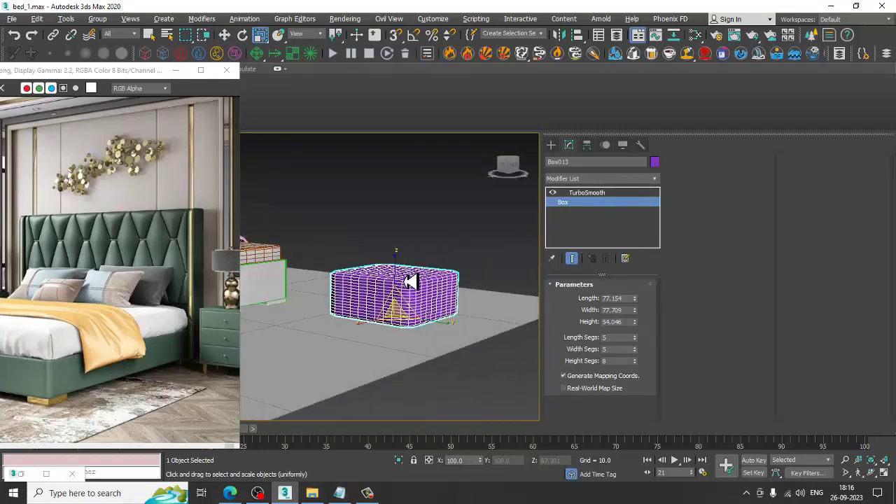
pyautogui.click(619, 179)
pyautogui.scroll(-5, 606, 259)
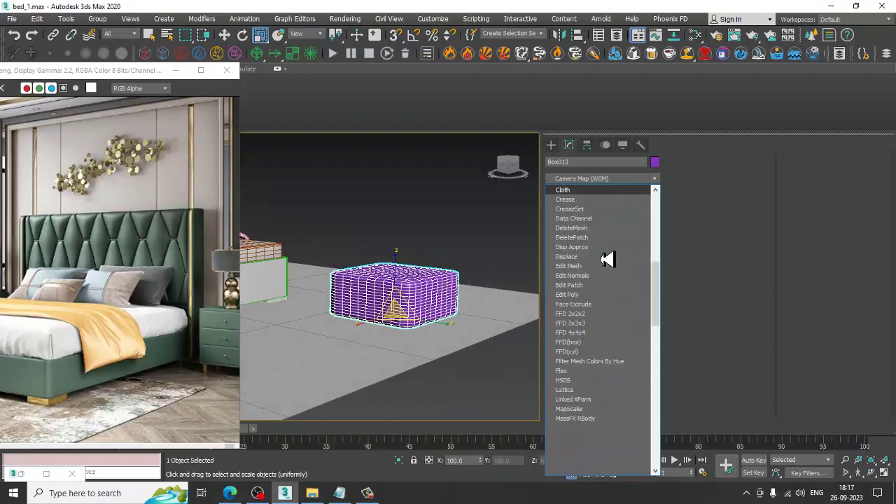
pyautogui.click(606, 259)
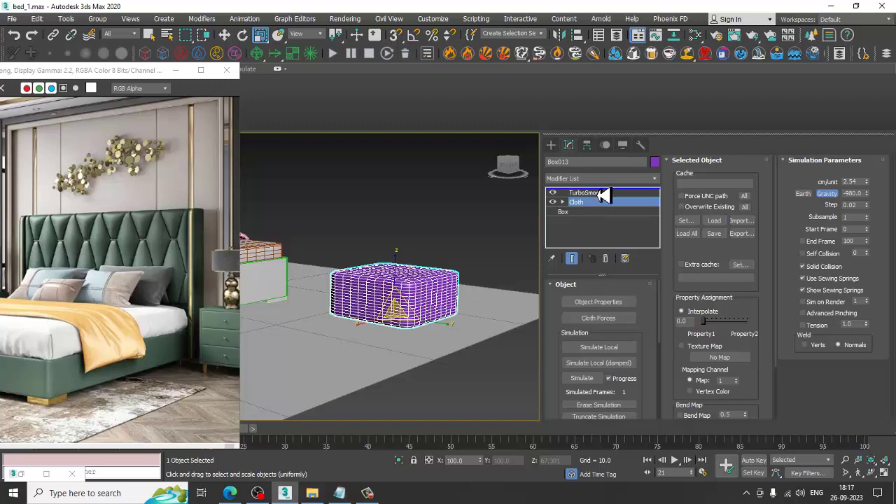
# Step: Set Box013 as cloth with Pressure 20 and run Simulate Local
pyautogui.click(599, 302)
pyautogui.click(337, 91)
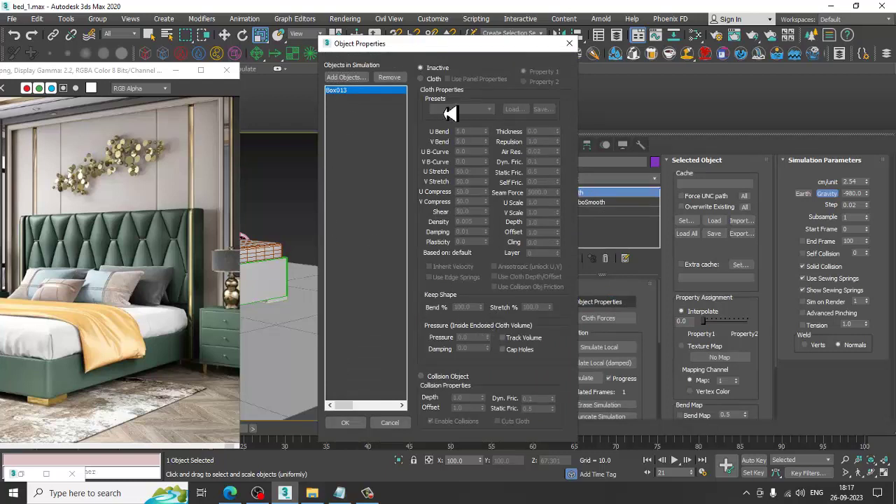
pyautogui.click(436, 79)
pyautogui.write('20')
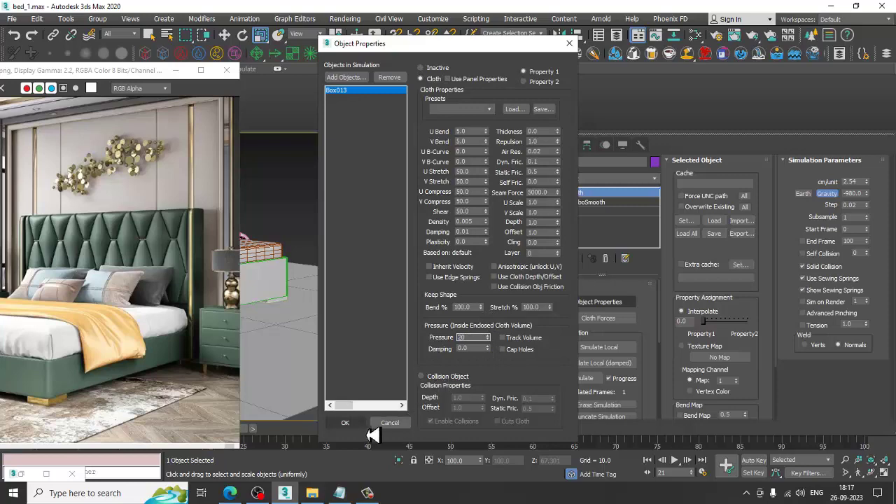
pyautogui.click(347, 422)
pyautogui.click(598, 348)
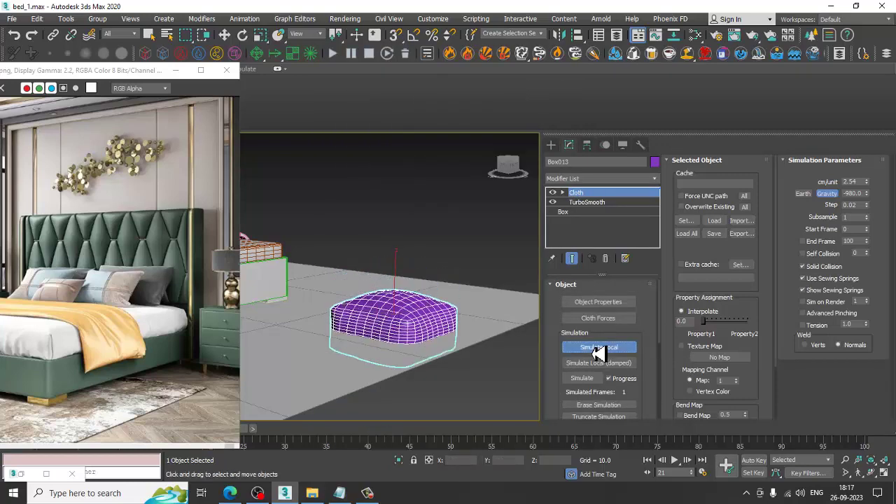
# Step: Stop and rerun the local simulation, inspecting the inflating cushion from several angles
pyautogui.click(598, 348)
pyautogui.scroll(-1, 606, 311)
pyautogui.scroll(-3, 606, 311)
pyautogui.moveTo(430, 353)
pyautogui.keyDown('alt'); pyautogui.mouseDown(button='middle')
pyautogui.moveTo(448, 285)
pyautogui.moveTo(436, 282)
pyautogui.mouseUp(button='middle'); pyautogui.keyUp('alt')
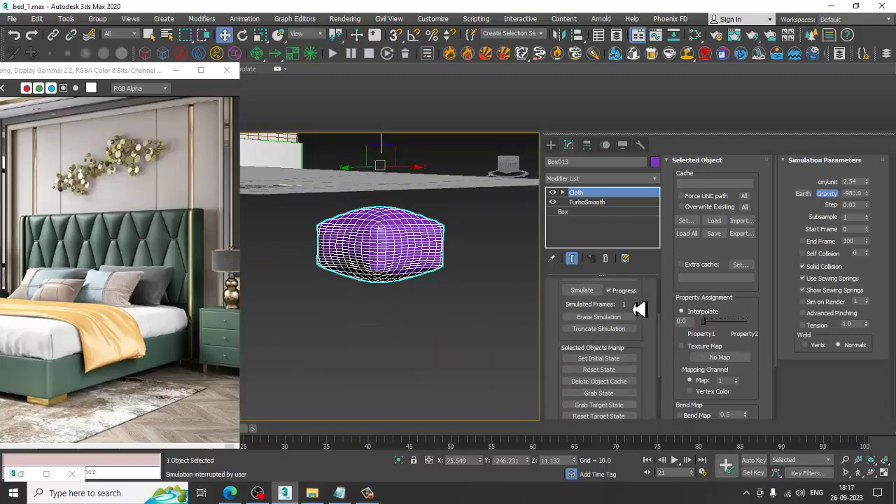
pyautogui.scroll(4, 630, 315)
pyautogui.click(619, 338)
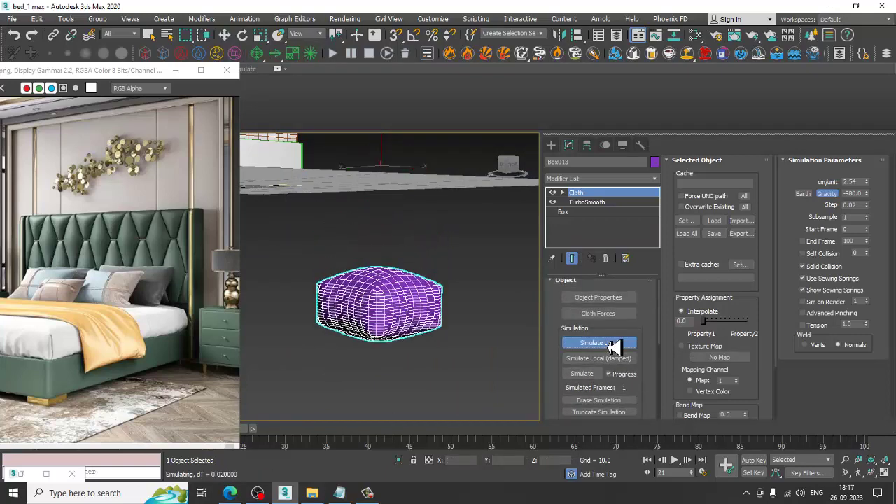
pyautogui.moveTo(344, 350)
pyautogui.keyDown('alt'); pyautogui.mouseDown(button='middle')
pyautogui.moveTo(364, 298)
pyautogui.moveTo(341, 259)
pyautogui.moveTo(370, 314)
pyautogui.moveTo(460, 336)
pyautogui.moveTo(427, 344)
pyautogui.mouseUp(button='middle'); pyautogui.keyUp('alt')
pyautogui.scroll(3, 394, 314)
pyautogui.scroll(2, 416, 325)
pyautogui.scroll(-2, 427, 330)
pyautogui.scroll(-2, 411, 339)
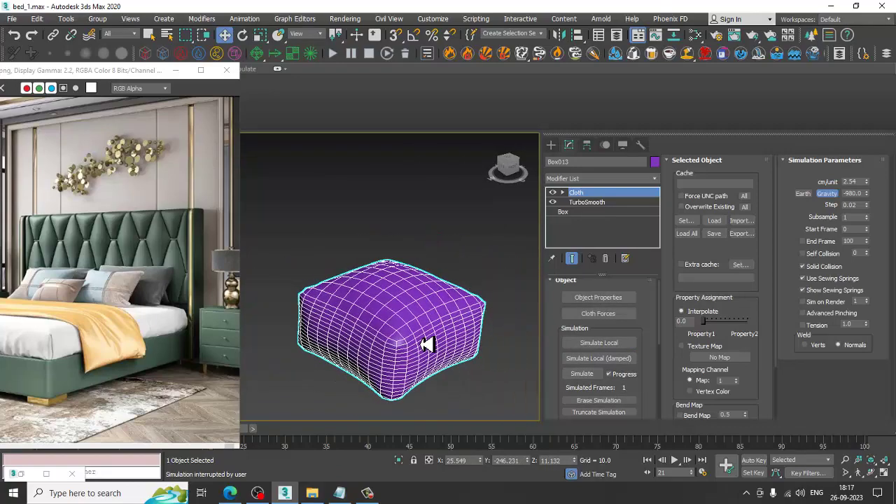
# Step: Reset the cloth simulation back to the original box shape
pyautogui.click(587, 220)
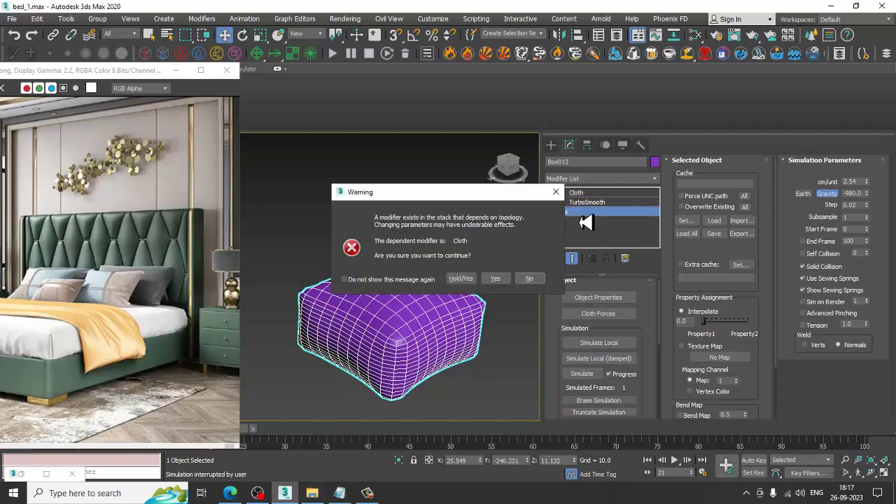
pyautogui.click(533, 284)
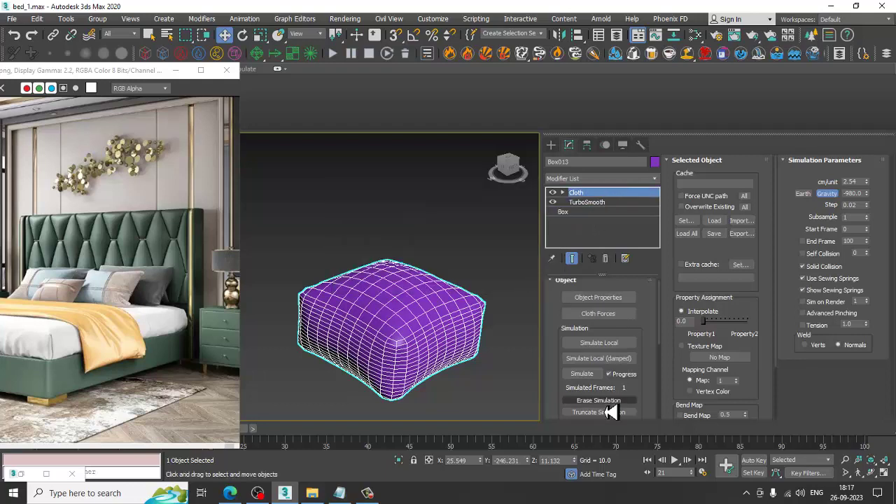
pyautogui.moveTo(560, 394); pyautogui.dragTo(562, 294)
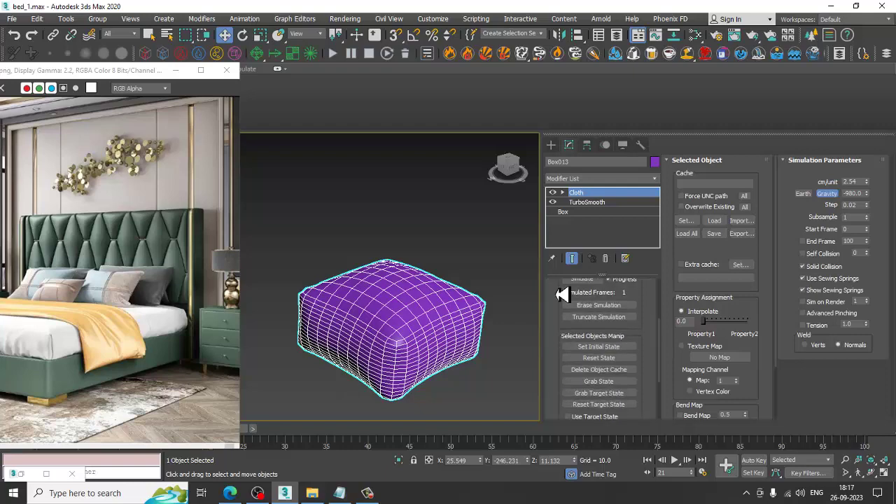
pyautogui.click(600, 358)
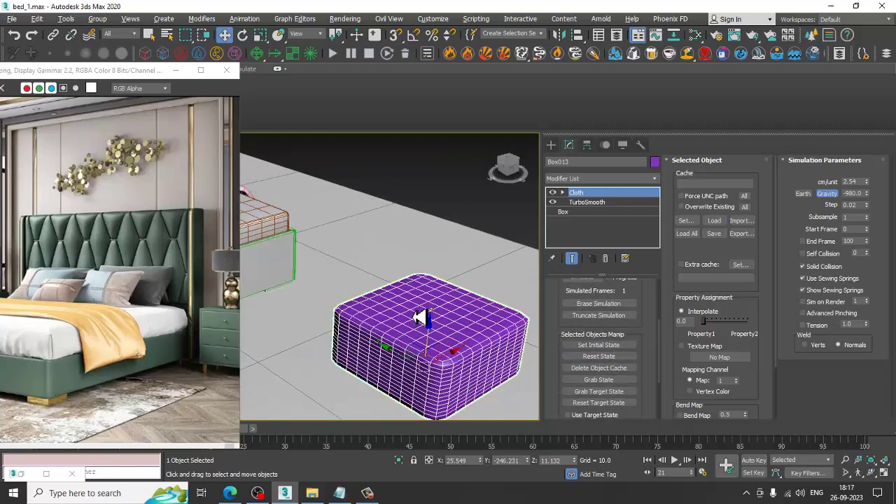
# Step: Delete TurboSmooth and drop the box's height segments to 1, keeping only Cloth
pyautogui.click(583, 213)
pyautogui.click(526, 280)
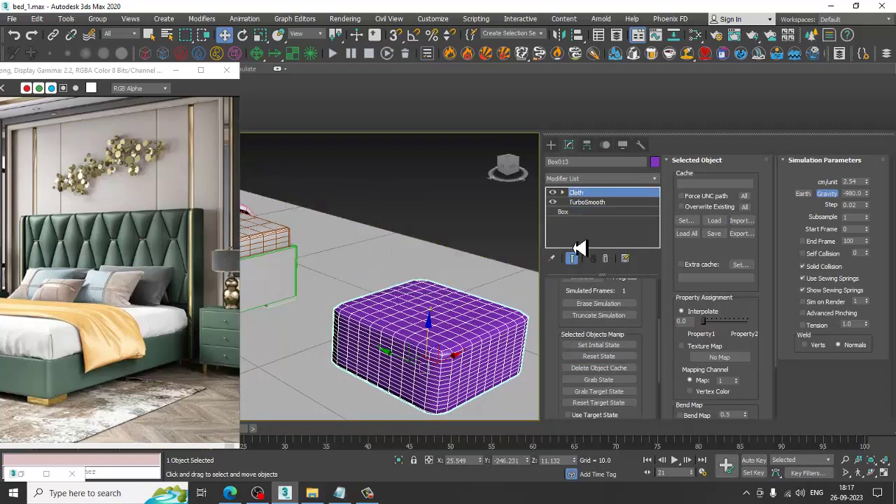
pyautogui.click(589, 203)
pyautogui.click(461, 279)
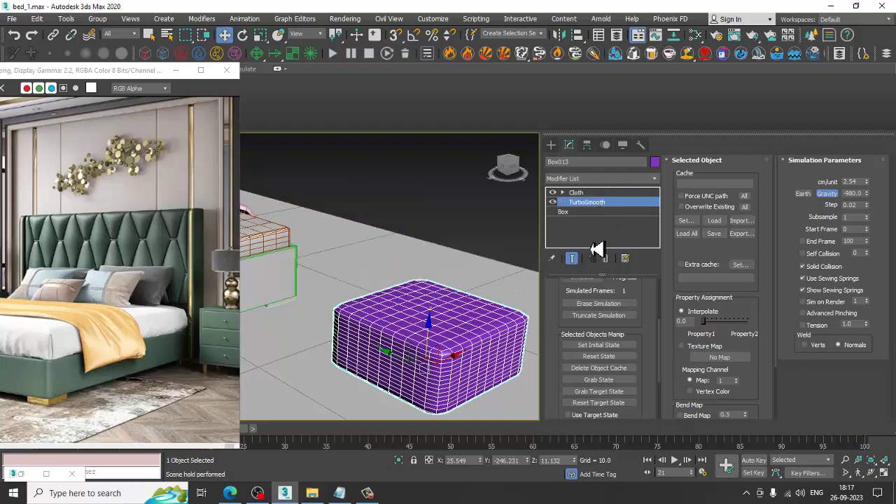
pyautogui.click(607, 259)
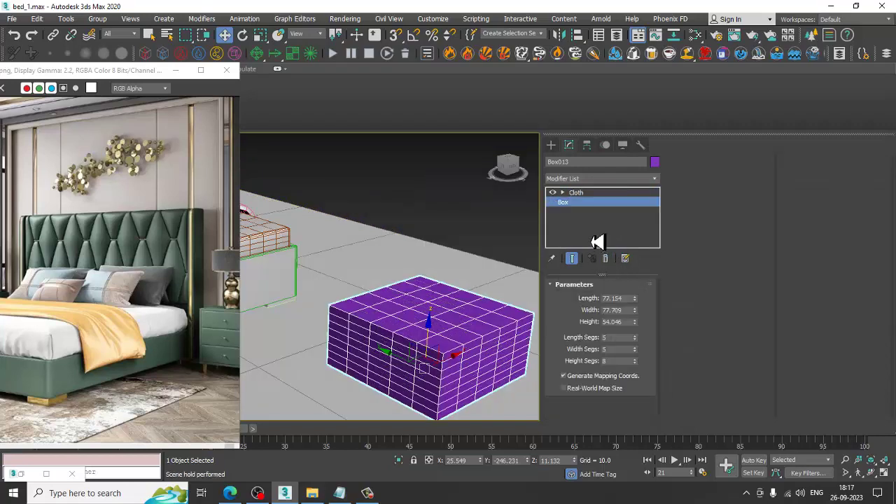
pyautogui.rightClick(634, 361)
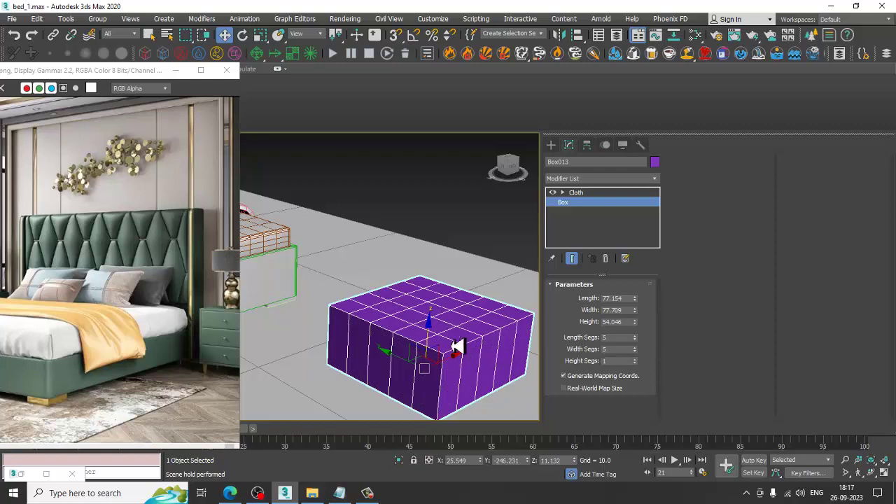
pyautogui.keyDown('alt'); pyautogui.moveTo(456, 346); pyautogui.dragTo(450, 306, button='middle'); pyautogui.keyUp('alt')
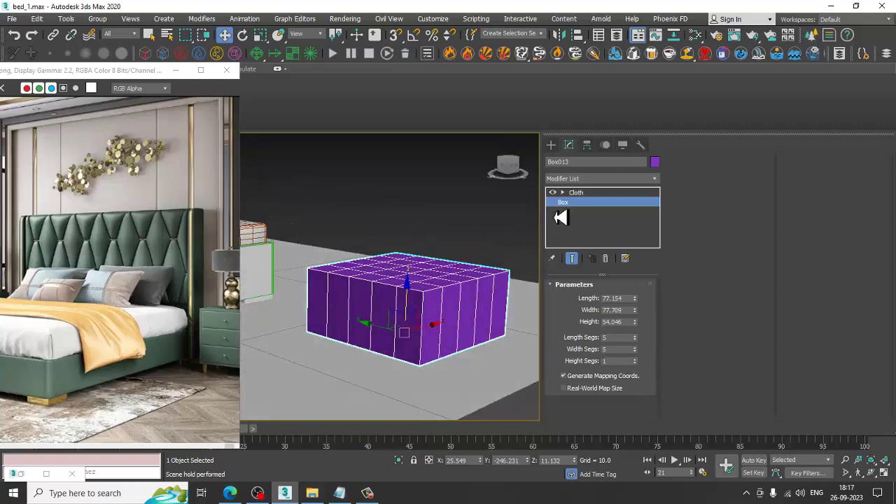
pyautogui.click(596, 195)
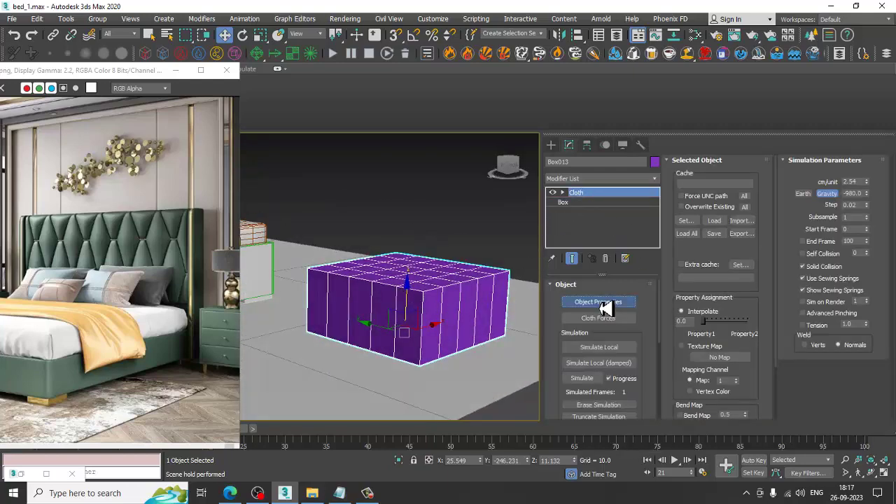
# Step: Make Box013 a cloth object with the Satin preset and confirm
pyautogui.click(601, 303)
pyautogui.click(350, 90)
pyautogui.click(447, 79)
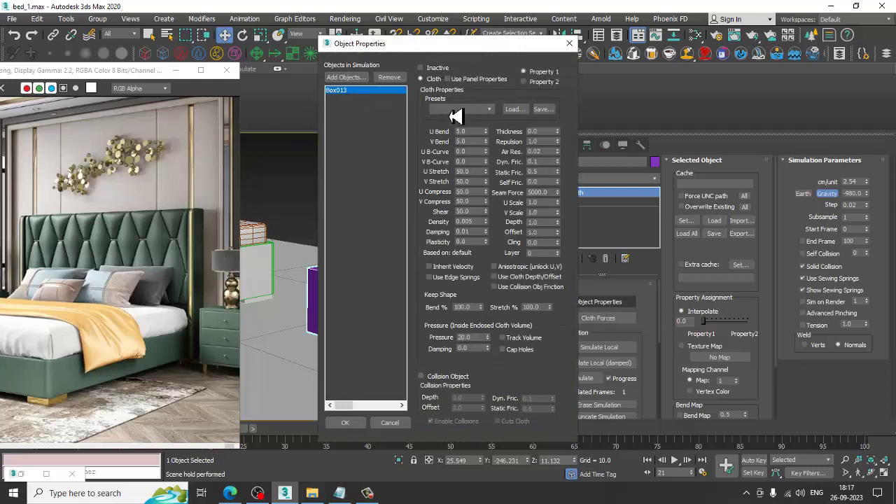
pyautogui.click(456, 109)
pyautogui.click(459, 185)
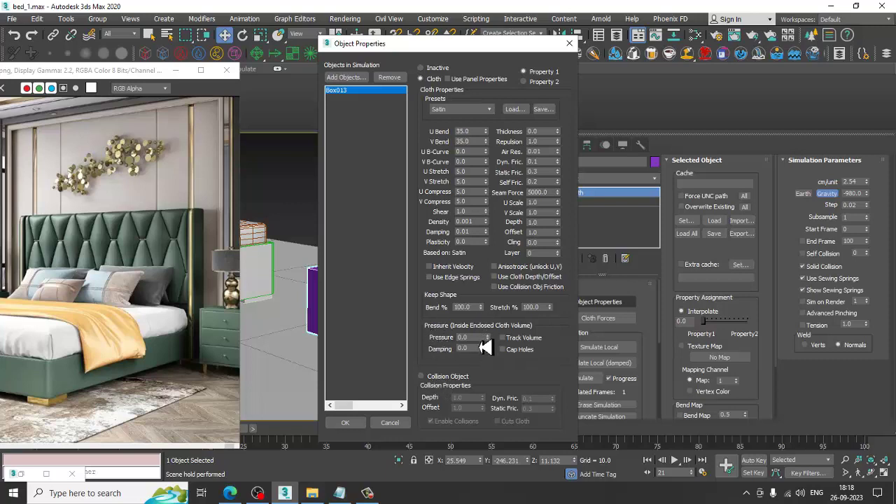
pyautogui.click(342, 423)
# Step: Simulate the box into a puffy cushion and add TurboSmooth to round it
pyautogui.click(616, 348)
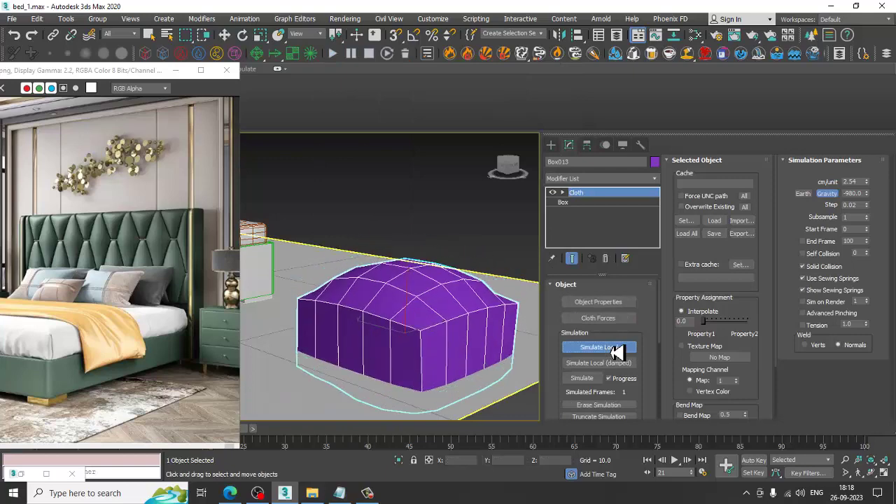
pyautogui.moveTo(448, 329)
pyautogui.keyDown('alt'); pyautogui.mouseDown(button='middle')
pyautogui.moveTo(340, 314)
pyautogui.moveTo(434, 277)
pyautogui.moveTo(413, 312)
pyautogui.moveTo(427, 308)
pyautogui.mouseUp(button='middle'); pyautogui.keyUp('alt')
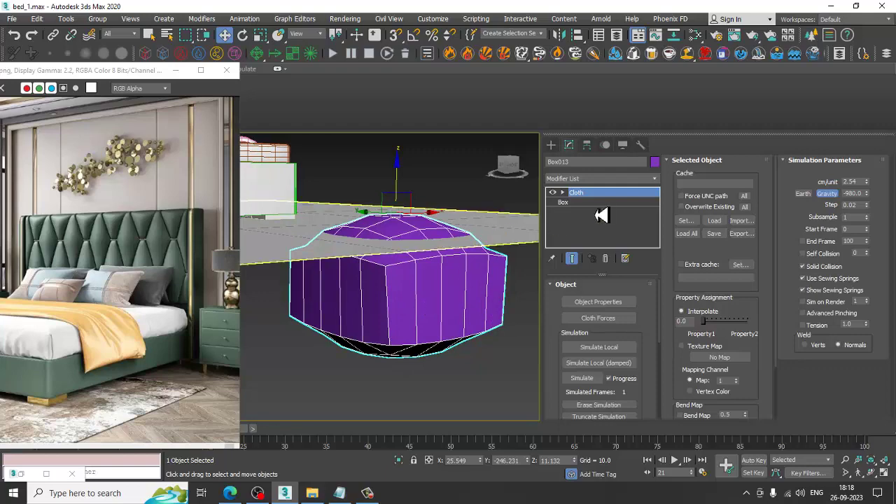
pyautogui.click(599, 179)
pyautogui.write('turbo')
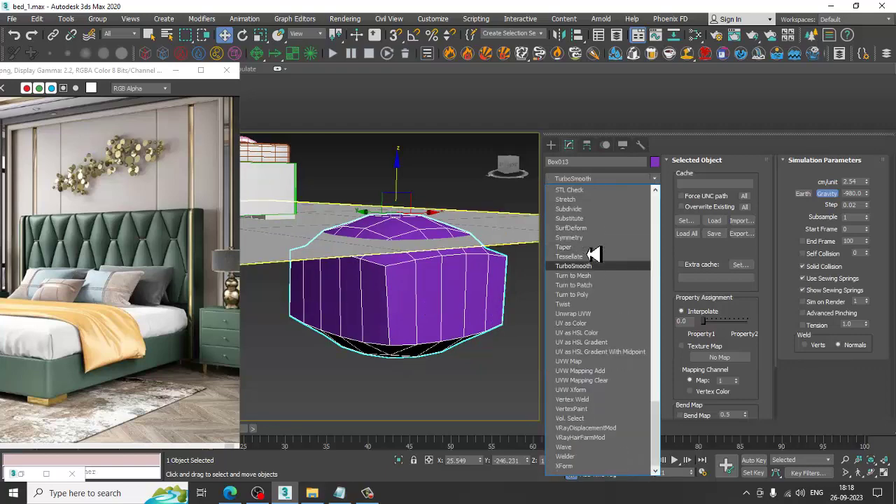
pyautogui.click(574, 266)
pyautogui.moveTo(411, 300)
pyautogui.keyDown('alt'); pyautogui.mouseDown(button='middle')
pyautogui.moveTo(420, 286)
pyautogui.moveTo(417, 241)
pyautogui.moveTo(400, 180)
pyautogui.moveTo(369, 284)
pyautogui.moveTo(451, 329)
pyautogui.moveTo(392, 344)
pyautogui.moveTo(403, 331)
pyautogui.mouseUp(button='middle'); pyautogui.keyUp('alt')
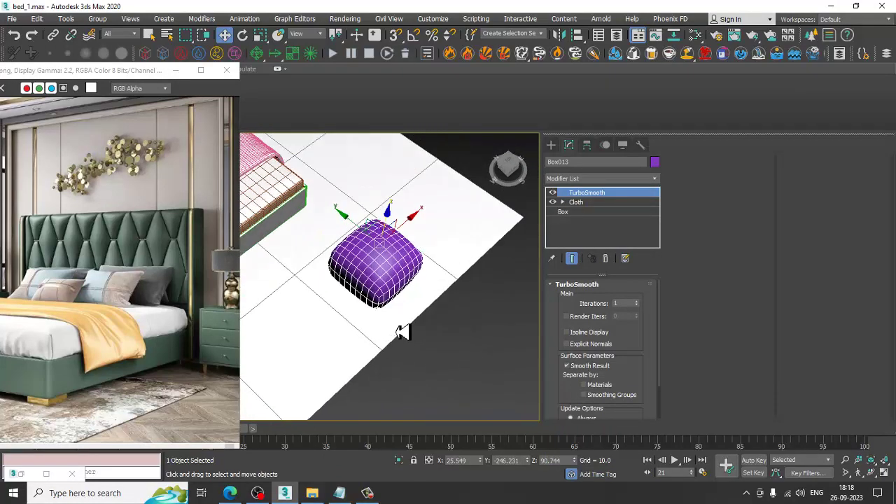
# Step: Replace the purple cushion with a 94.663 × 146.287 × 28.309 ChamferBox with fillet 4.96
pyautogui.press('Delete')
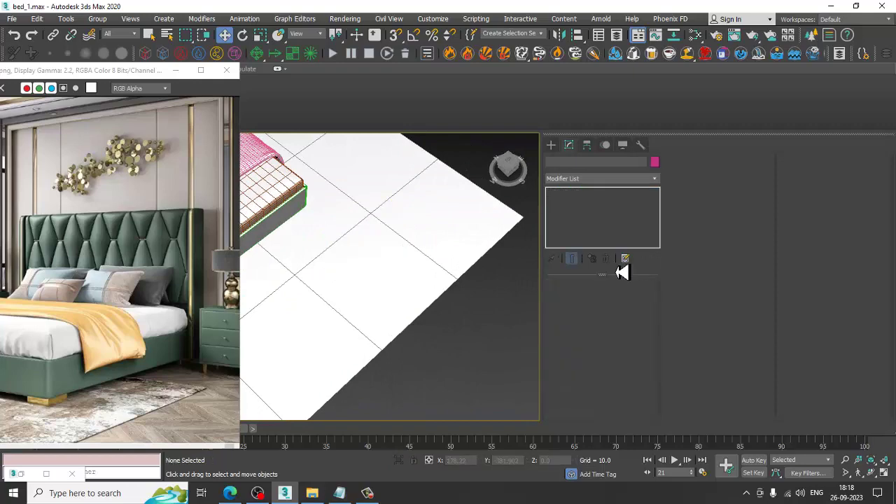
pyautogui.click(552, 144)
pyautogui.click(577, 175)
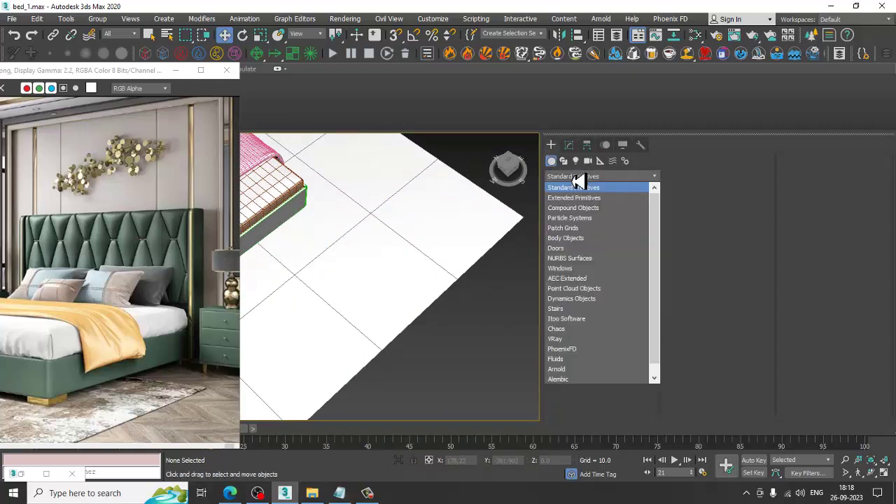
pyautogui.click(590, 199)
pyautogui.click(588, 224)
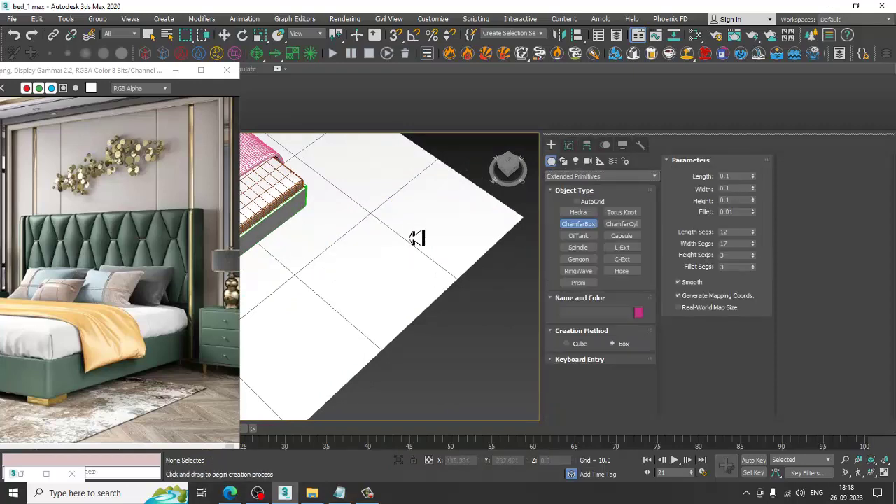
pyautogui.moveTo(416, 236)
pyautogui.mouseDown()
pyautogui.moveTo(408, 332)
pyautogui.moveTo(394, 336)
pyautogui.mouseUp()
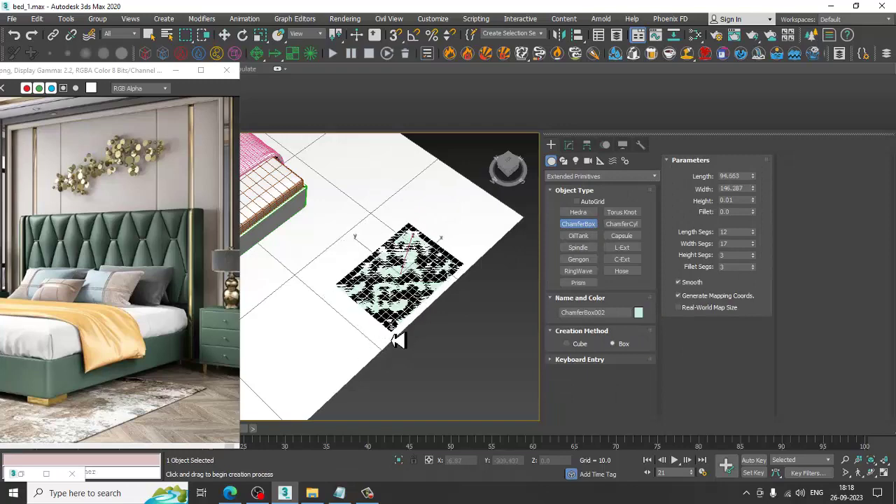
pyautogui.click(399, 315)
pyautogui.click(397, 317)
pyautogui.keyDown('alt'); pyautogui.moveTo(396, 316); pyautogui.dragTo(404, 250, button='middle'); pyautogui.keyUp('alt')
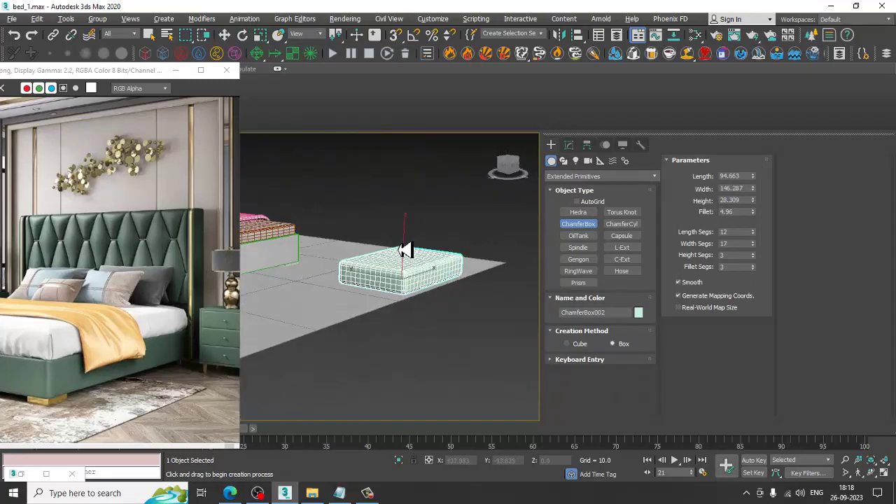
pyautogui.press('w')
pyautogui.scroll(3, 415, 296)
pyautogui.scroll(-3, 419, 249)
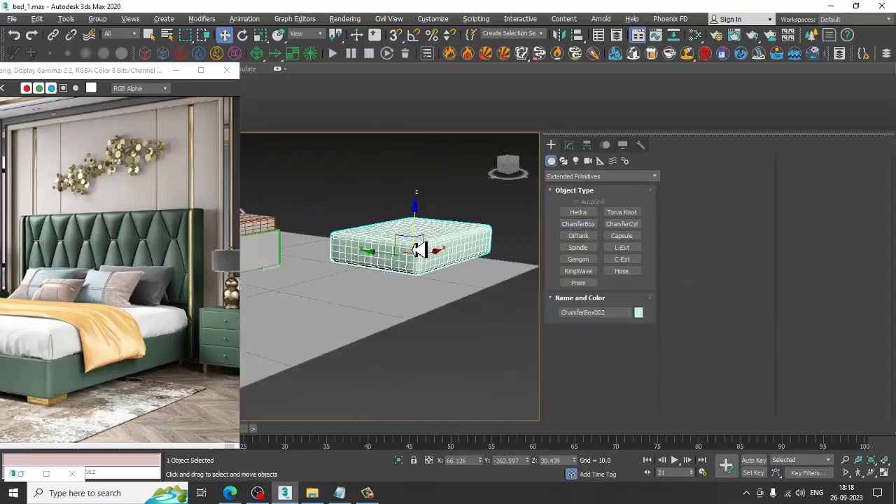
pyautogui.click(568, 145)
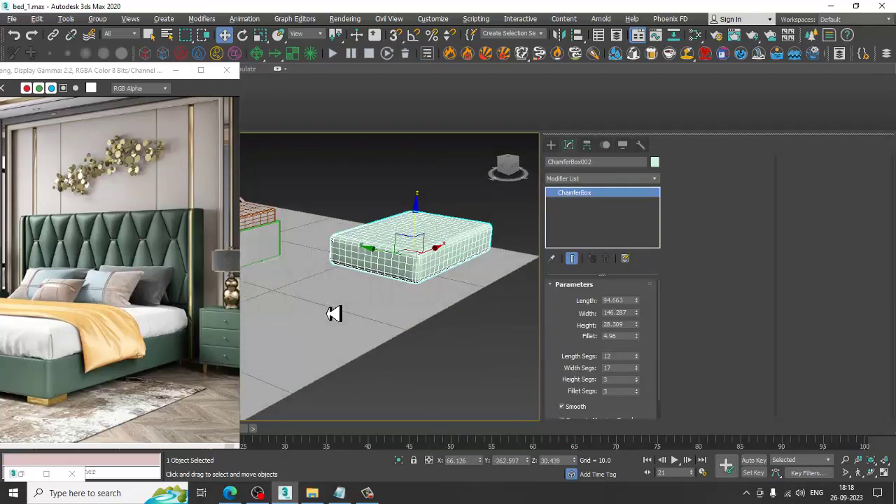
# Step: Add a Cloth modifier and make ChamferBox002 a cloth object with the Silk preset
pyautogui.click(586, 178)
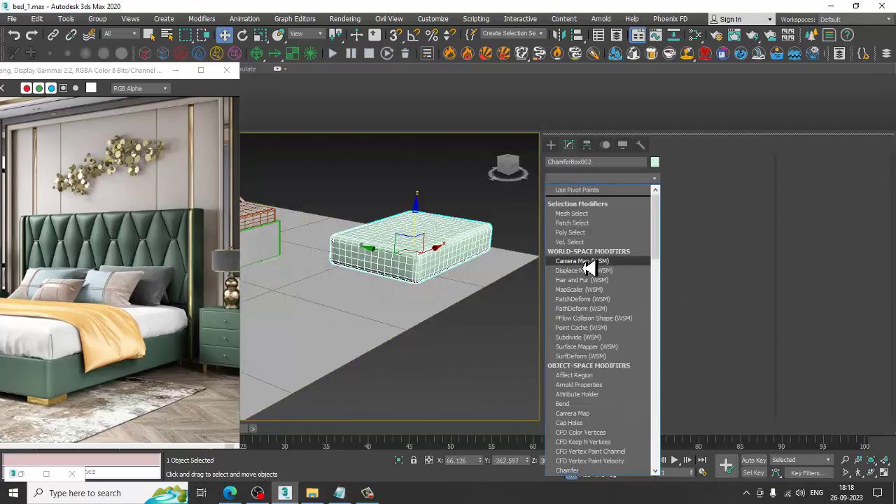
pyautogui.write('cl')
pyautogui.press('Return')
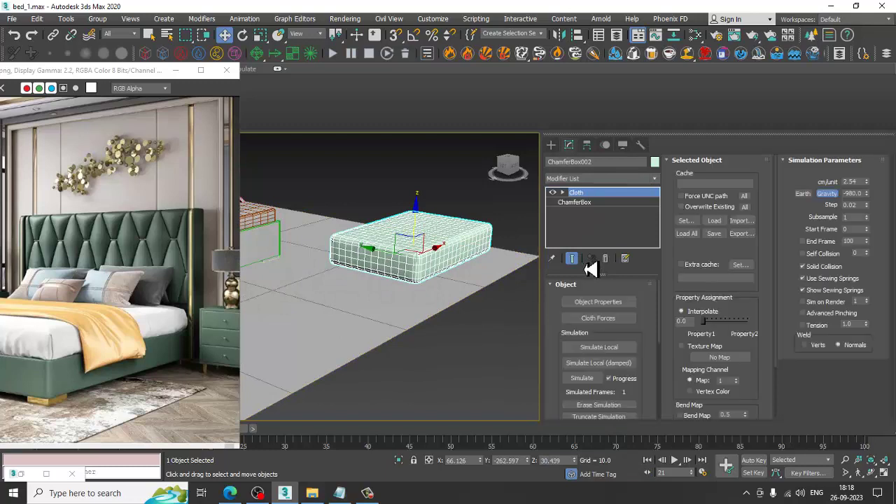
pyautogui.click(361, 93)
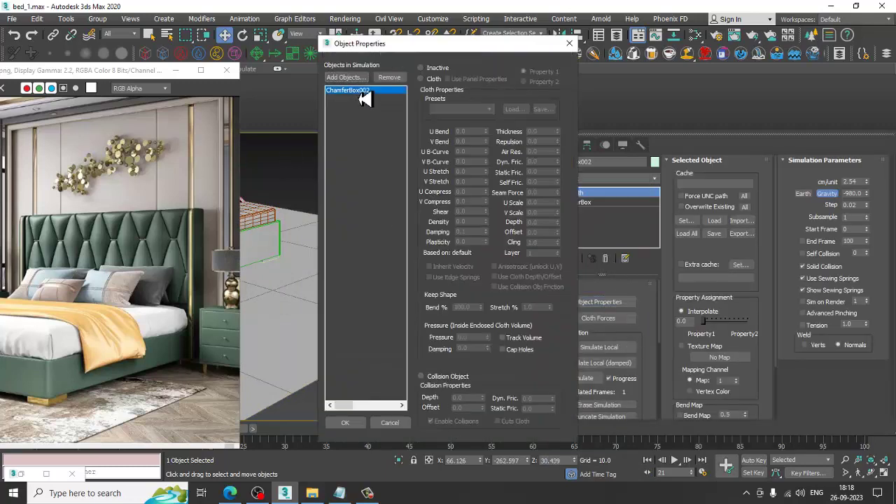
pyautogui.click(421, 80)
pyautogui.click(456, 110)
pyautogui.click(456, 202)
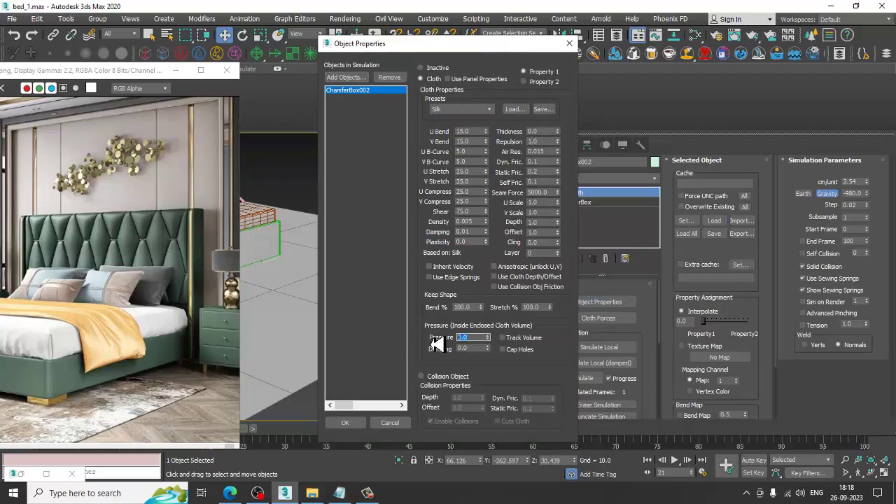
pyautogui.click(345, 423)
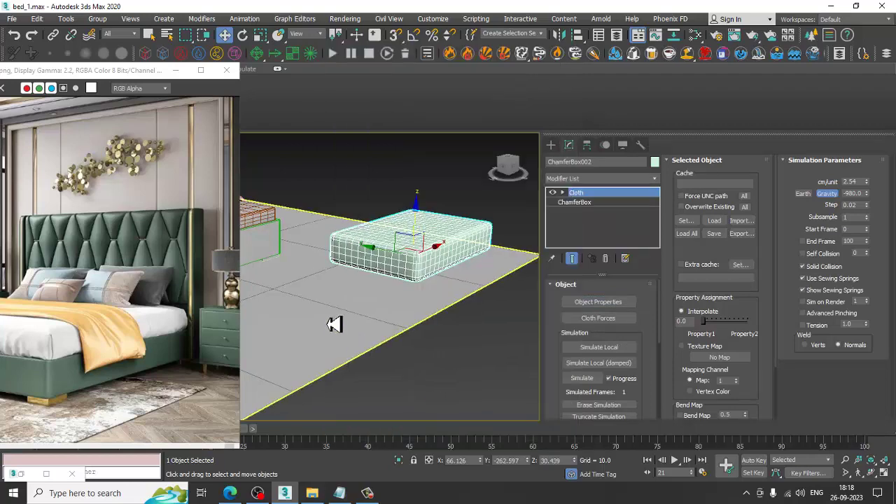
# Step: Run a test cloth simulation on the box, then stop it and inspect the deformation
pyautogui.click(602, 350)
pyautogui.scroll(3, 410, 354)
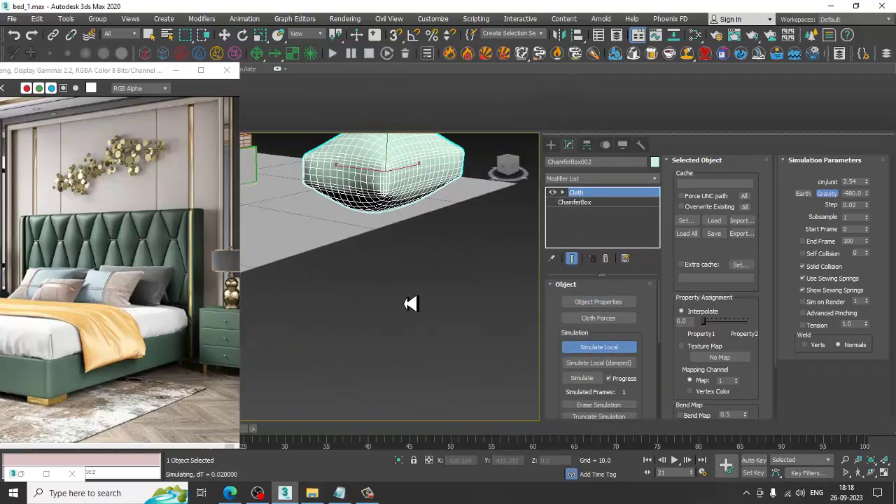
pyautogui.scroll(-3, 425, 257)
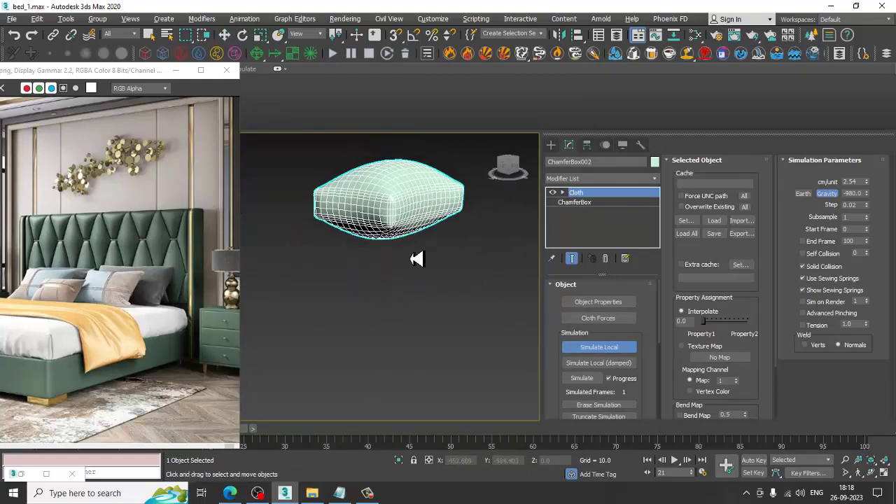
pyautogui.click(623, 352)
pyautogui.moveTo(411, 304)
pyautogui.keyDown('alt'); pyautogui.mouseDown(button='middle')
pyautogui.moveTo(422, 222)
pyautogui.moveTo(380, 285)
pyautogui.mouseUp(button='middle'); pyautogui.keyUp('alt')
pyautogui.scroll(3, 378, 339)
pyautogui.scroll(2, 378, 340)
pyautogui.scroll(-3, 460, 322)
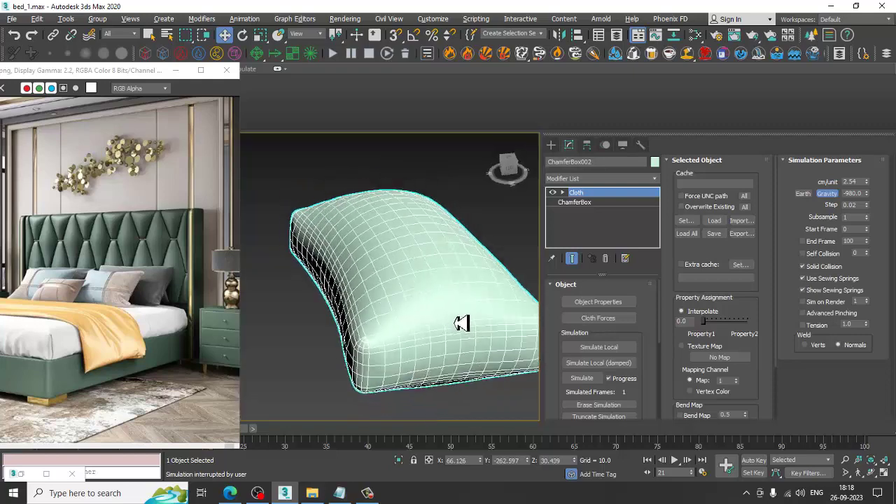
pyautogui.scroll(-2, 395, 306)
pyautogui.scroll(-2, 393, 333)
pyautogui.scroll(-3, 393, 333)
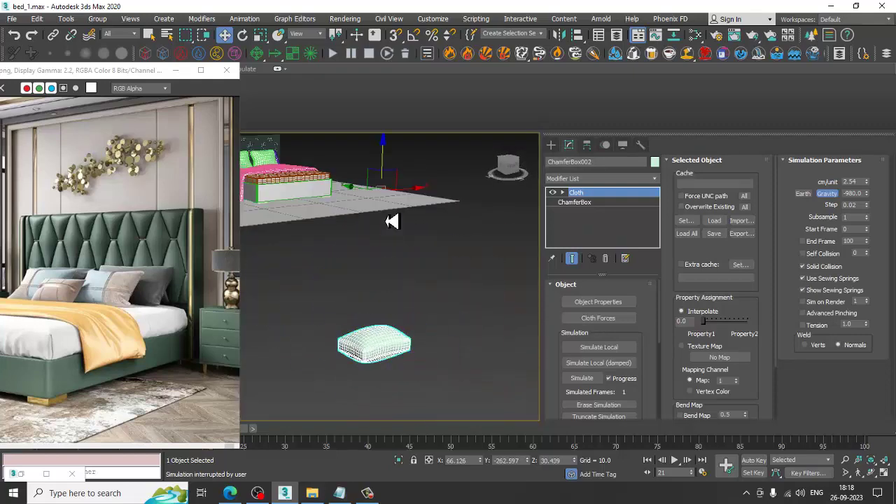
# Step: Raise the cloth box onto the ground plane, reset its cloth state, and reopen Object Properties
pyautogui.moveTo(390, 166); pyautogui.dragTo(406, 11)
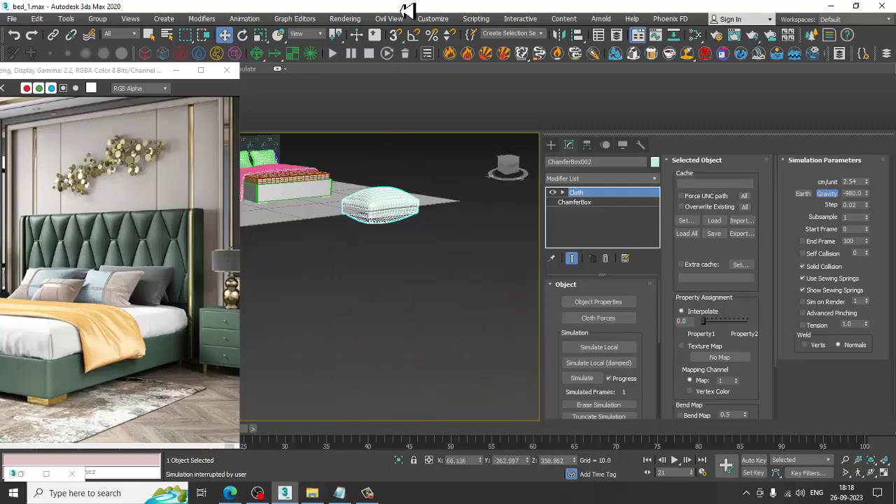
pyautogui.moveTo(426, 208); pyautogui.dragTo(437, 332, button='middle')
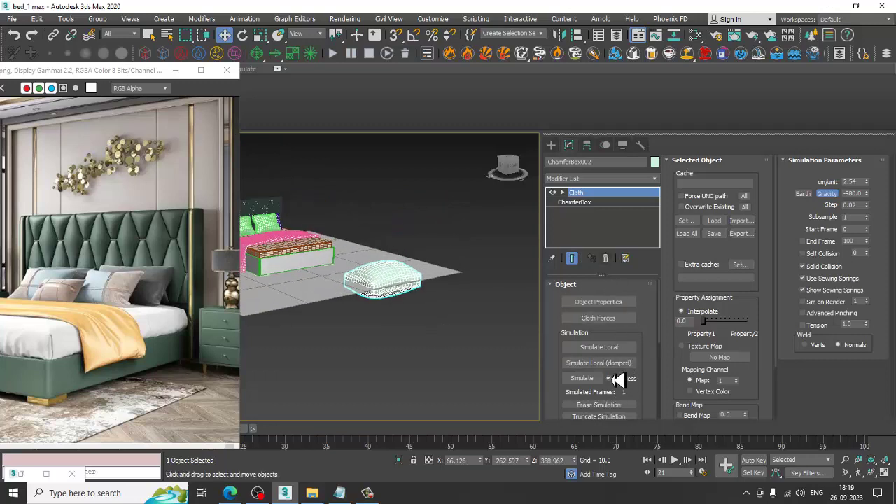
pyautogui.moveTo(646, 399); pyautogui.dragTo(643, 340)
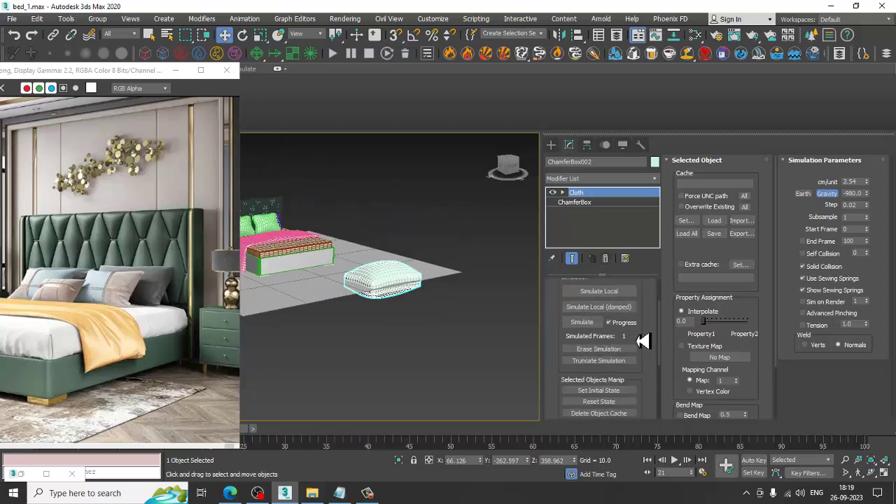
pyautogui.click(613, 404)
pyautogui.scroll(3, 400, 294)
pyautogui.scroll(3, 392, 266)
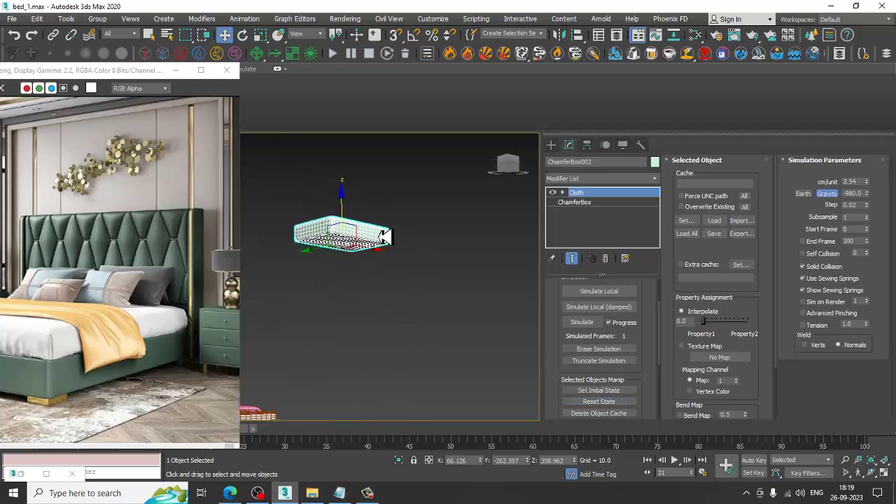
pyautogui.keyDown('alt'); pyautogui.moveTo(384, 236); pyautogui.dragTo(397, 298, button='middle'); pyautogui.keyUp('alt')
pyautogui.scroll(2, 599, 325)
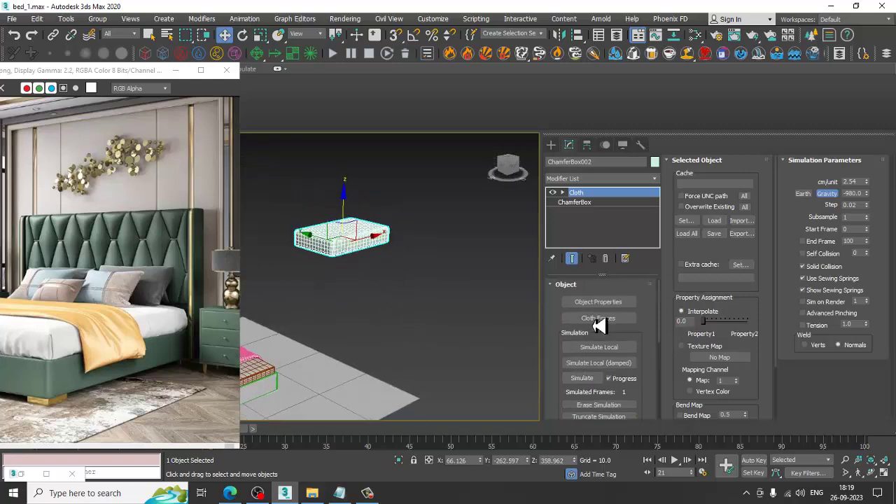
pyautogui.click(599, 302)
# Step: Reapply the Silk preset to ChamferBox002 and rerun the simulation until the pillow settles
pyautogui.click(357, 91)
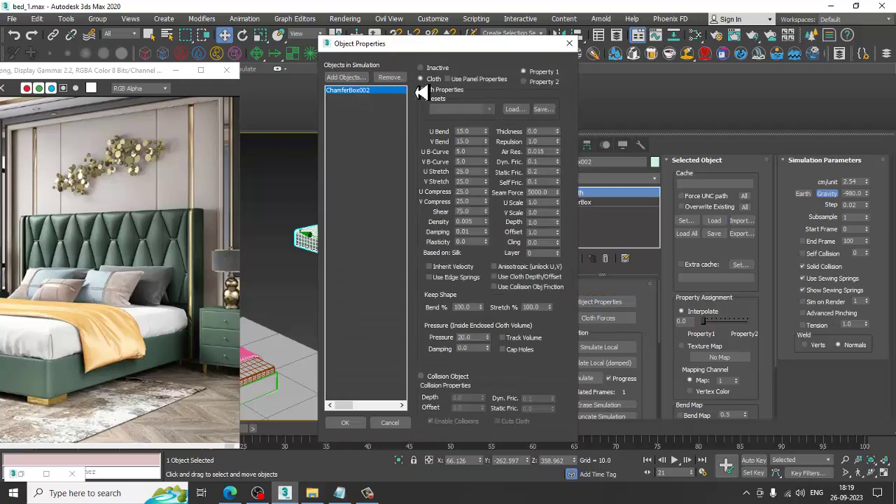
pyautogui.click(462, 110)
pyautogui.click(451, 192)
pyautogui.write('40')
pyautogui.click(359, 425)
pyautogui.click(600, 346)
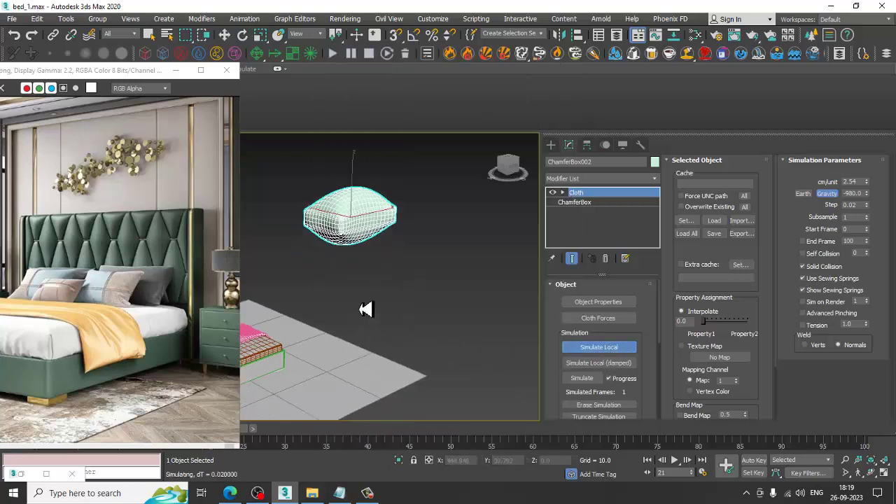
pyautogui.click(616, 347)
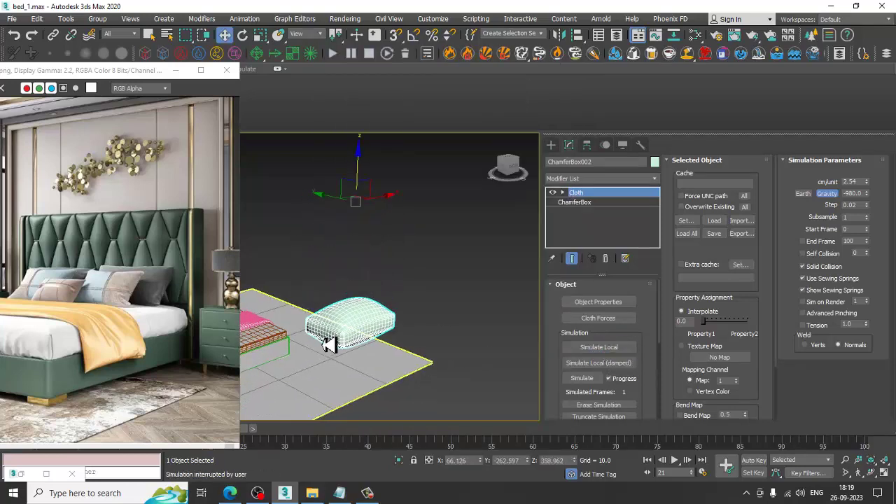
pyautogui.scroll(2, 329, 343)
pyautogui.scroll(3, 320, 314)
# Step: Convert the inflated cushion to an Editable Poly and show it with edged faces
pyautogui.rightClick(415, 310)
pyautogui.moveTo(441, 430)
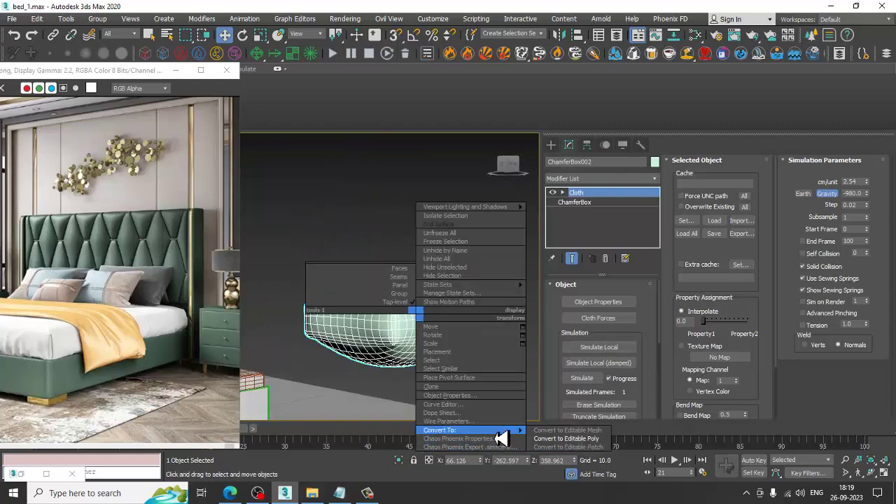
pyautogui.click(573, 439)
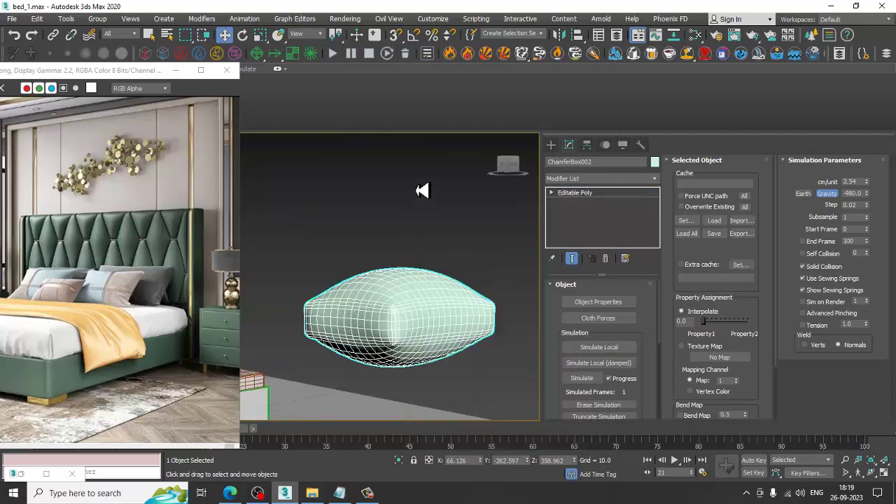
pyautogui.moveTo(422, 191)
pyautogui.keyDown('alt'); pyautogui.mouseDown(button='middle')
pyautogui.moveTo(416, 340)
pyautogui.moveTo(440, 340)
pyautogui.moveTo(410, 266)
pyautogui.moveTo(460, 224)
pyautogui.moveTo(392, 270)
pyautogui.moveTo(435, 285)
pyautogui.moveTo(400, 278)
pyautogui.moveTo(416, 256)
pyautogui.moveTo(400, 240)
pyautogui.moveTo(396, 271)
pyautogui.mouseUp(button='middle'); pyautogui.keyUp('alt')
pyautogui.press('F4')
# Step: Center the cushion's pivot on the object using Affect Pivot Only
pyautogui.press('r')
pyautogui.keyDown('alt'); pyautogui.click(396, 270); pyautogui.keyUp('alt')
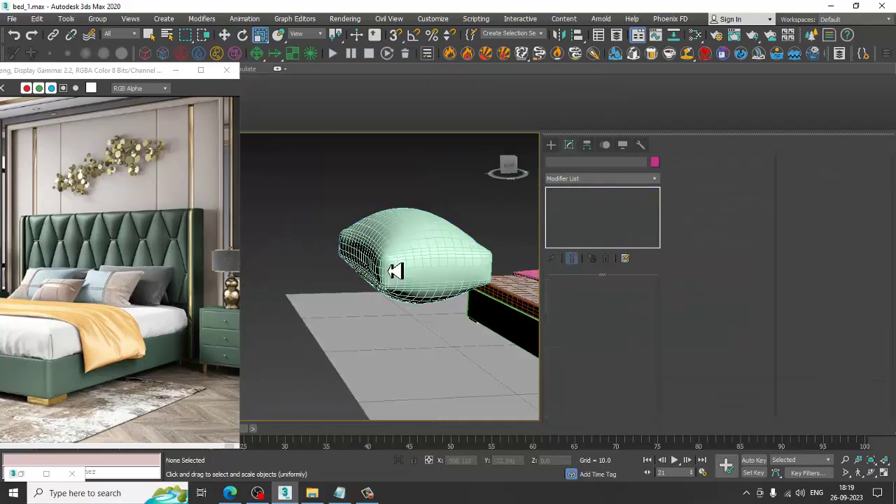
pyautogui.click(396, 271)
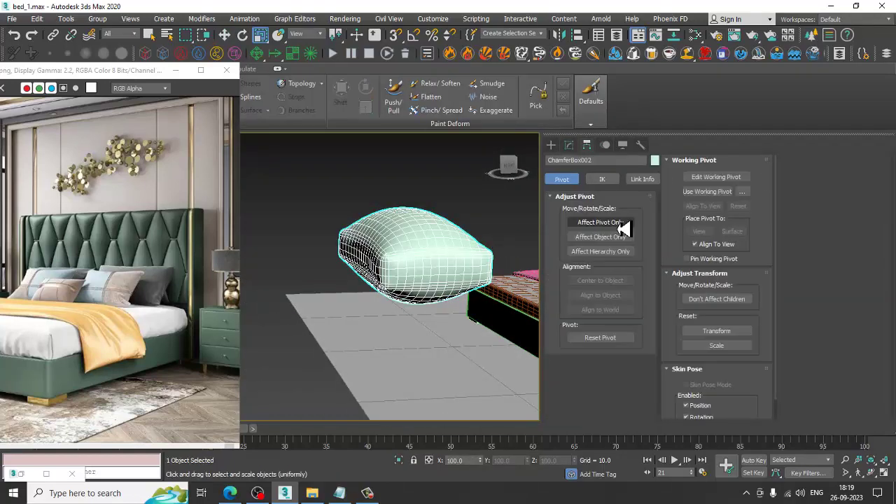
pyautogui.click(620, 222)
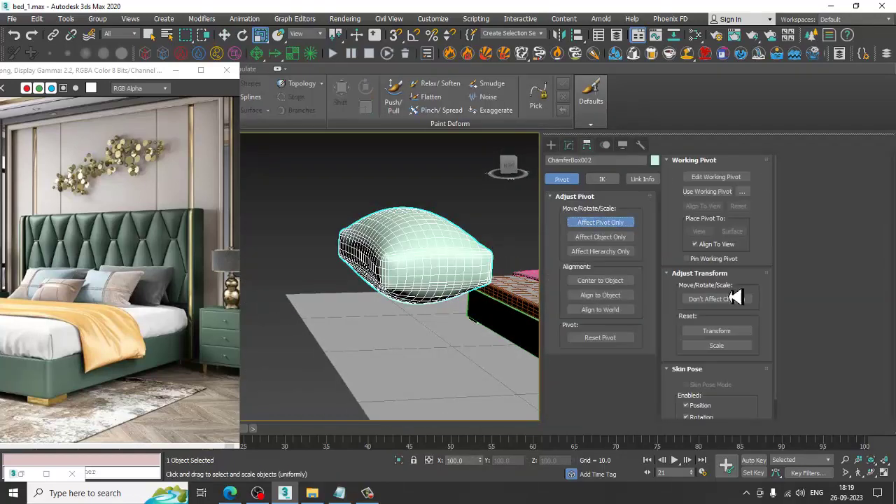
pyautogui.click(609, 222)
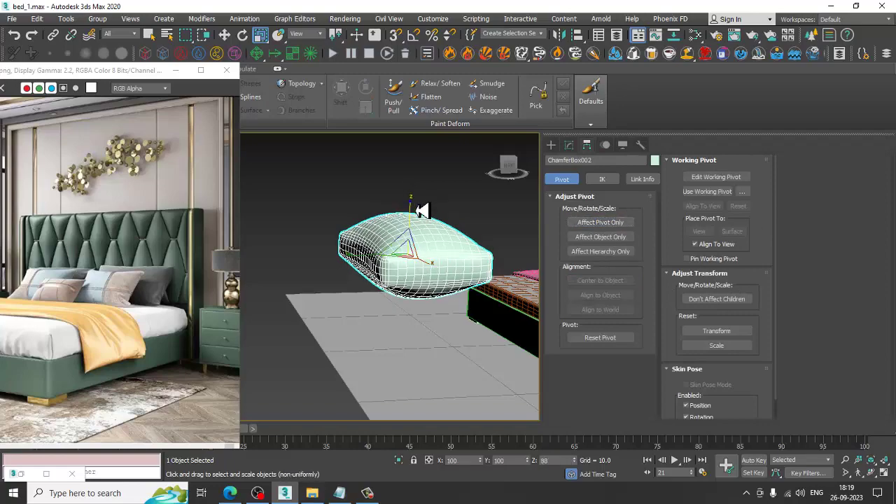
pyautogui.press('w')
pyautogui.moveTo(420, 208)
pyautogui.keyDown('alt'); pyautogui.mouseDown(button='middle')
pyautogui.moveTo(480, 280)
pyautogui.moveTo(544, 294)
pyautogui.moveTo(545, 259)
pyautogui.moveTo(400, 254)
pyautogui.moveTo(394, 266)
pyautogui.moveTo(418, 292)
pyautogui.moveTo(430, 188)
pyautogui.moveTo(437, 234)
pyautogui.moveTo(426, 242)
pyautogui.moveTo(453, 247)
pyautogui.moveTo(403, 282)
pyautogui.moveTo(455, 306)
pyautogui.mouseUp(button='middle'); pyautogui.keyUp('alt')
pyautogui.press('r')
pyautogui.press('w')
# Step: Frame the cushion in a maximized Top view and collapse it to an Editable Poly
pyautogui.scroll(-3, 372, 320)
pyautogui.hotkey('alt', 'w')
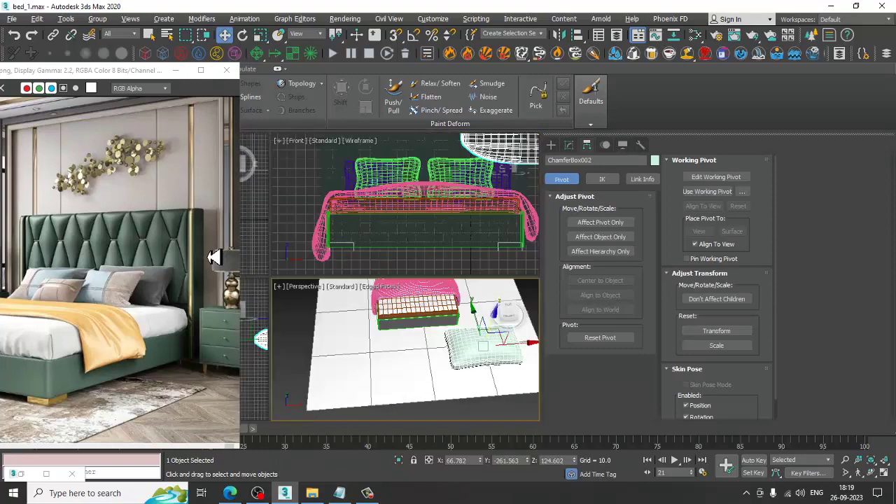
pyautogui.press('t')
pyautogui.hotkey('alt', 'w')
pyautogui.press('z')
pyautogui.scroll(2, 408, 242)
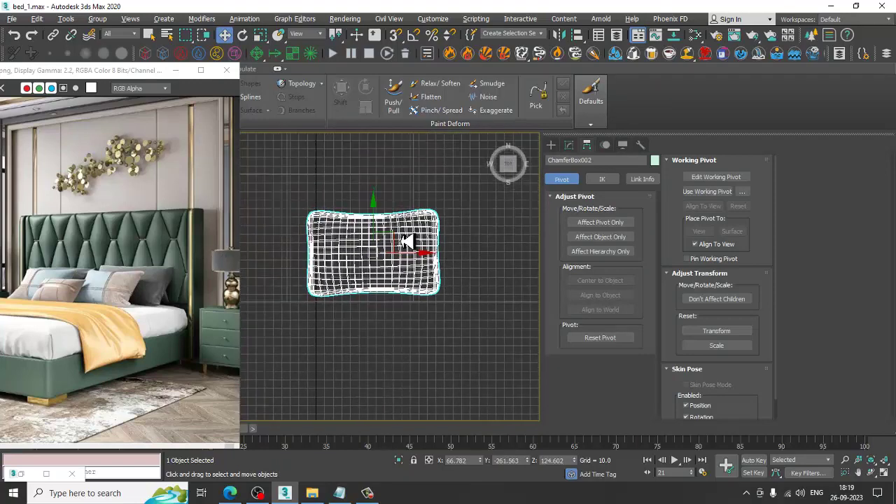
pyautogui.scroll(2, 407, 241)
pyautogui.rightClick(427, 245)
pyautogui.moveTo(441, 349)
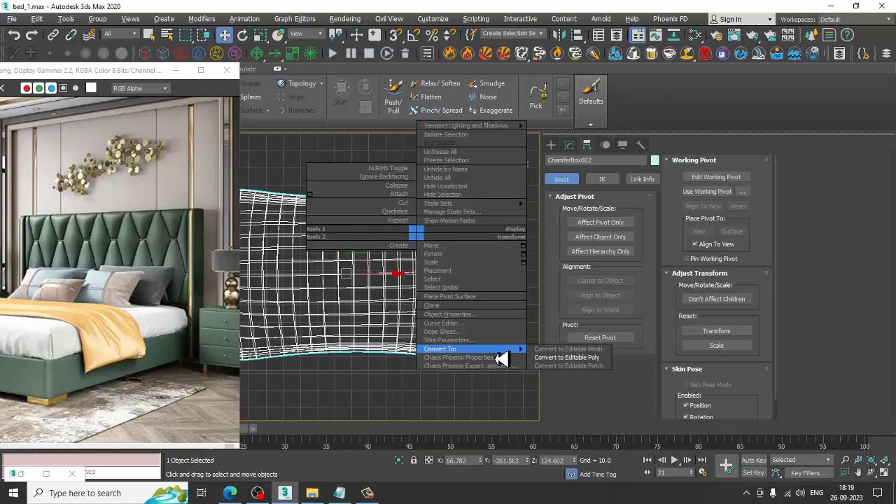
pyautogui.click(566, 355)
# Step: In Perspective view, lower the cushion and move it onto the corner of the bed
pyautogui.press('p')
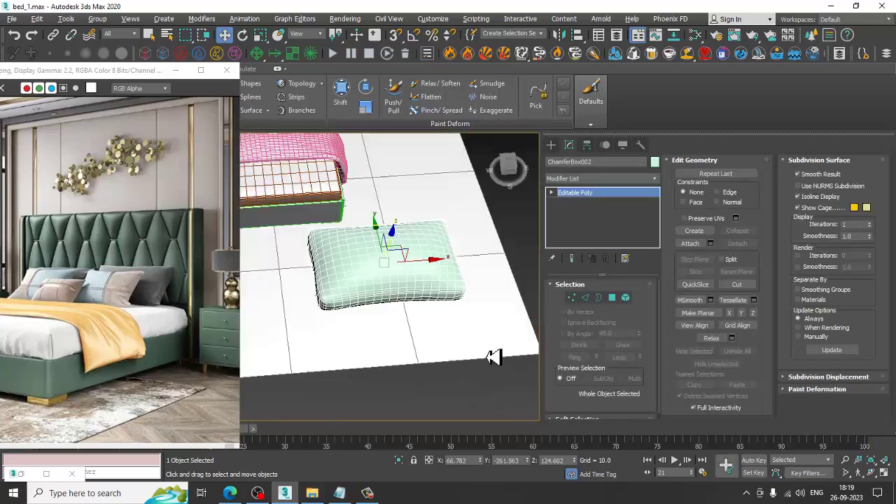
pyautogui.moveTo(496, 356)
pyautogui.keyDown('alt'); pyautogui.mouseDown(button='middle')
pyautogui.moveTo(432, 290)
pyautogui.moveTo(451, 266)
pyautogui.mouseUp(button='middle'); pyautogui.keyUp('alt')
pyautogui.moveTo(400, 236); pyautogui.dragTo(408, 294)
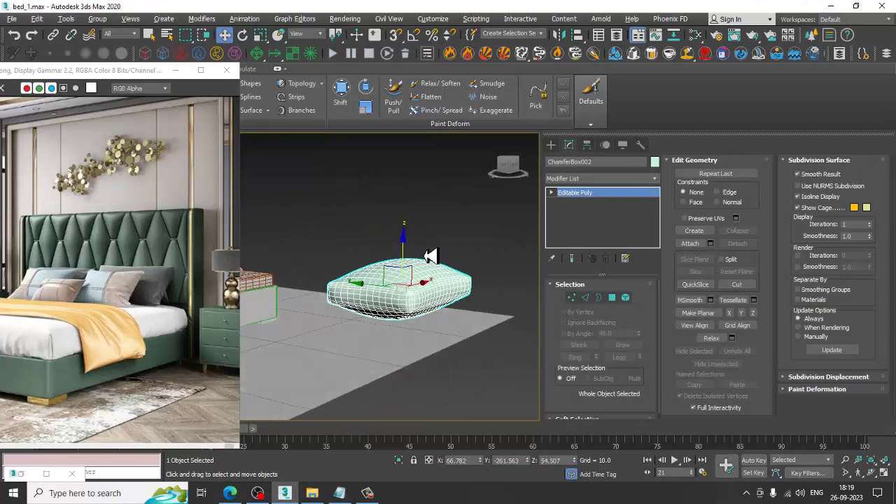
pyautogui.moveTo(408, 294)
pyautogui.keyDown('alt'); pyautogui.mouseDown(button='middle')
pyautogui.moveTo(406, 285)
pyautogui.moveTo(486, 315)
pyautogui.mouseUp(button='middle'); pyautogui.keyUp('alt')
pyautogui.scroll(-3, 408, 281)
pyautogui.moveTo(495, 311); pyautogui.dragTo(383, 301)
pyautogui.press('r')
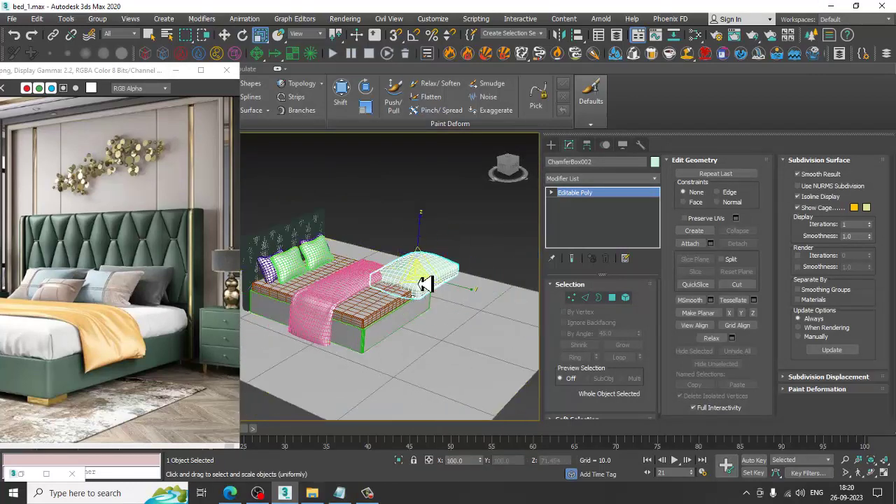
pyautogui.press('e')
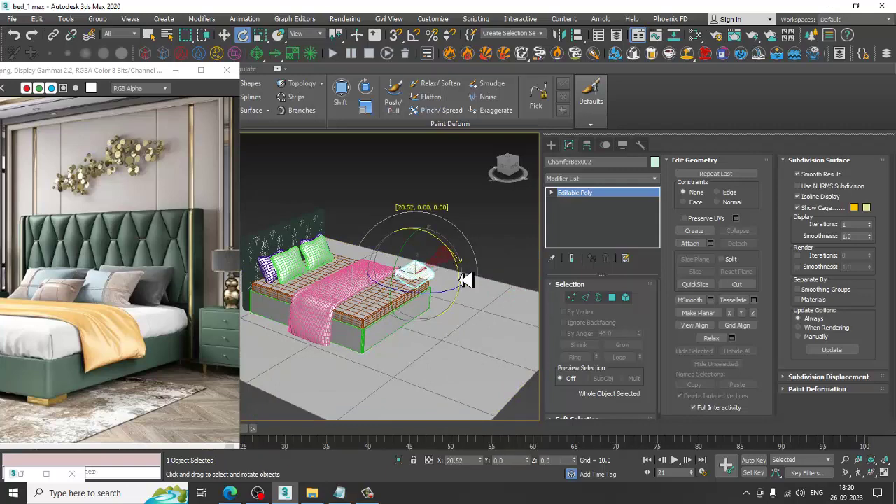
pyautogui.press('w')
# Step: Align the cushion to a headboard pillow so it sits in front of the pillows
pyautogui.hotkey('alt', 'q')
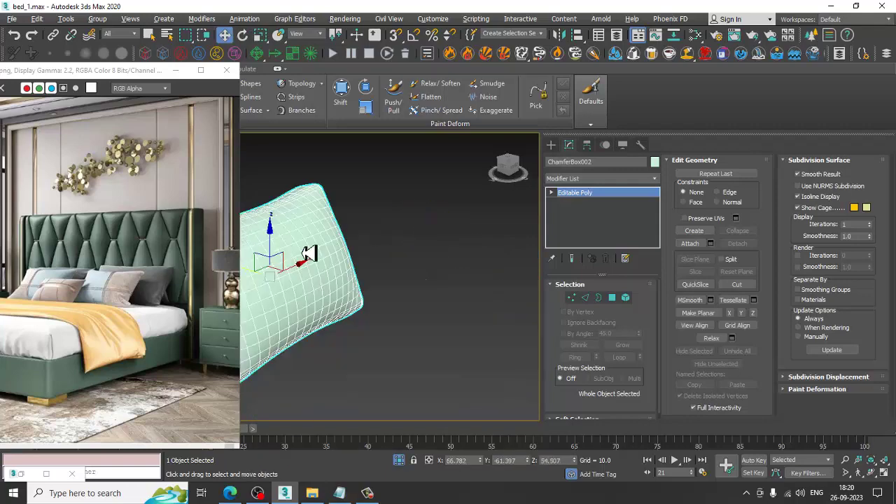
pyautogui.scroll(-5, 308, 266)
pyautogui.rightClick(434, 208)
pyautogui.click(442, 157)
pyautogui.hotkey('alt', 'q')
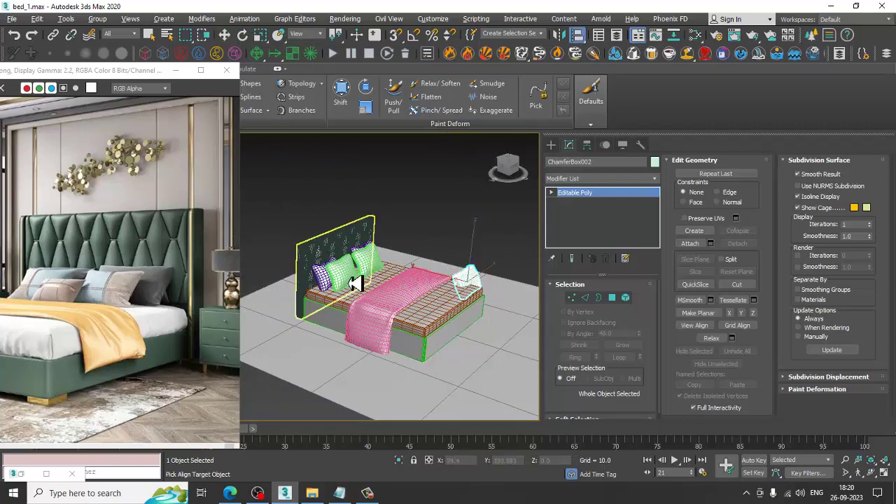
pyautogui.click(356, 280)
pyautogui.click(465, 338)
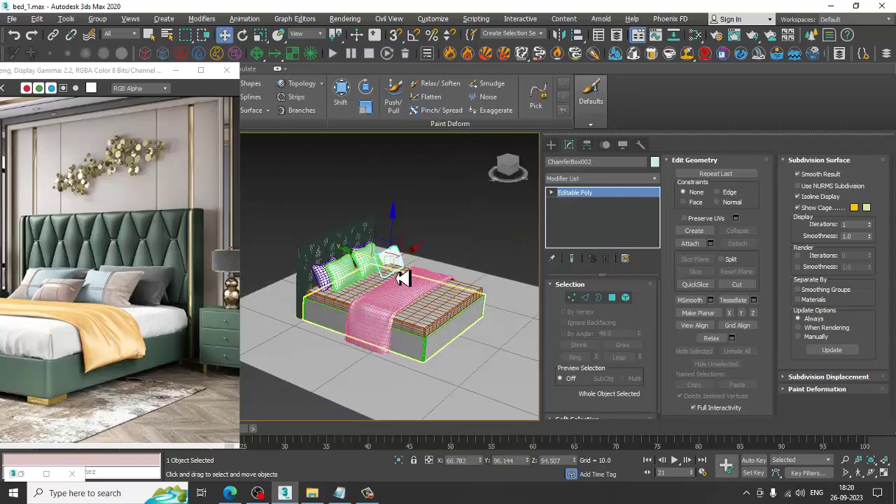
# Step: Select all 14 bed objects and open the Slate Material Editor
pyautogui.press('z')
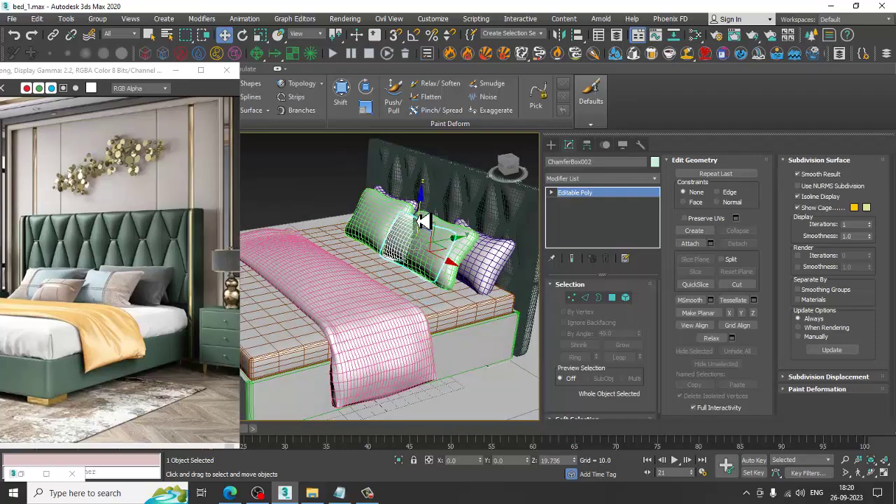
pyautogui.moveTo(423, 240)
pyautogui.keyDown('alt'); pyautogui.mouseDown(button='middle')
pyautogui.moveTo(445, 257)
pyautogui.moveTo(414, 255)
pyautogui.mouseUp(button='middle'); pyautogui.keyUp('alt')
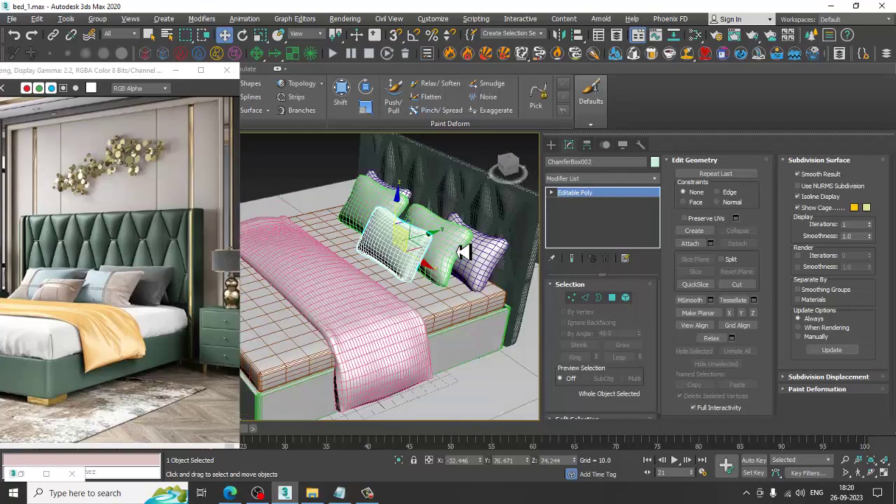
pyautogui.scroll(-4, 410, 258)
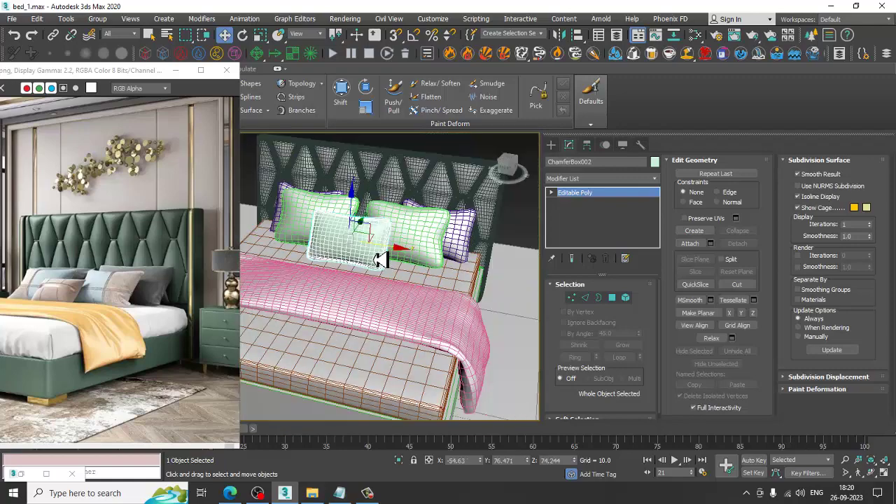
pyautogui.scroll(-4, 396, 264)
pyautogui.hotkey('ctrl', 'a')
pyautogui.press('m')
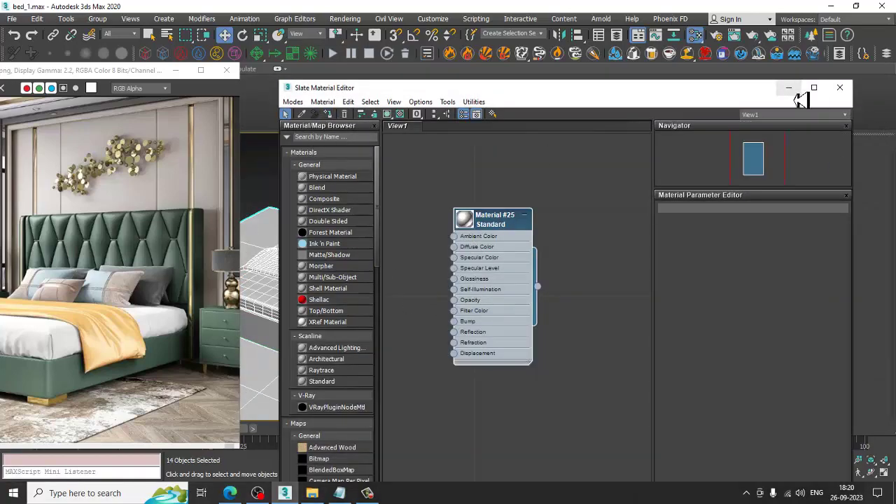
# Step: Close the material editor, widen the viewport, and view the deselected shaded bed
pyautogui.click(839, 87)
pyautogui.keyDown('alt'); pyautogui.moveTo(450, 310); pyautogui.dragTo(481, 295, button='middle'); pyautogui.keyUp('alt')
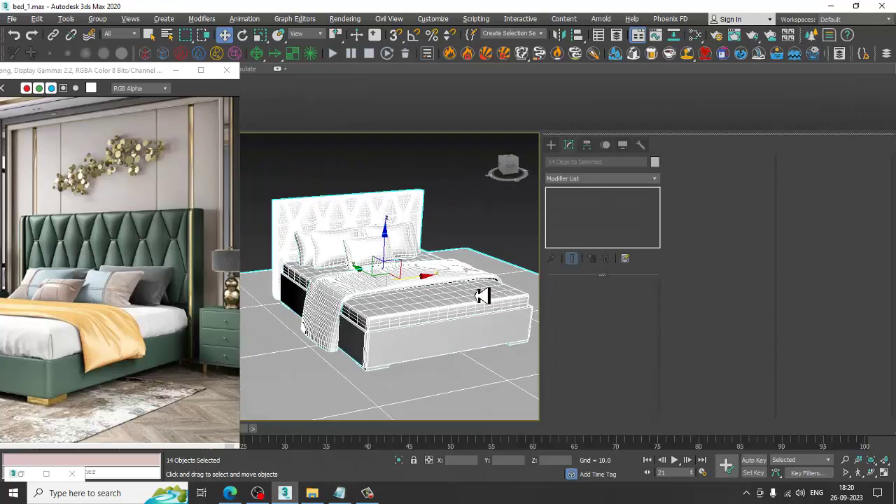
pyautogui.moveTo(170, 71); pyautogui.dragTo(200, 61)
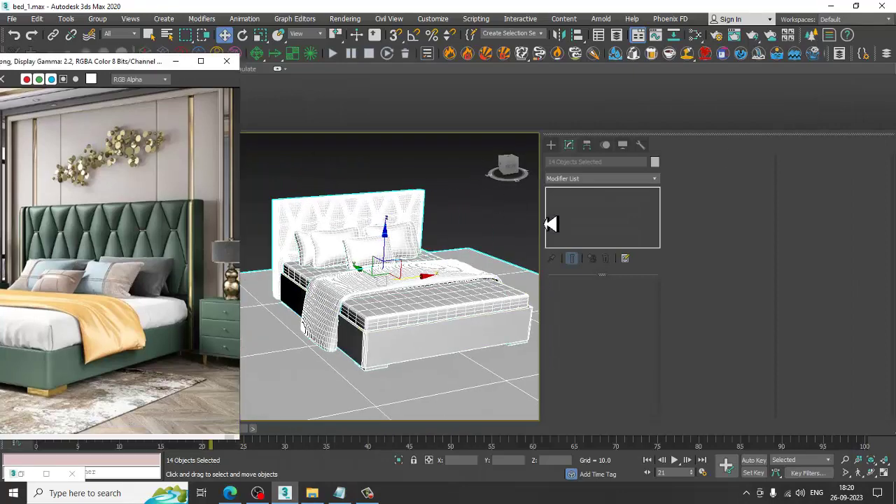
pyautogui.moveTo(548, 222); pyautogui.dragTo(790, 224)
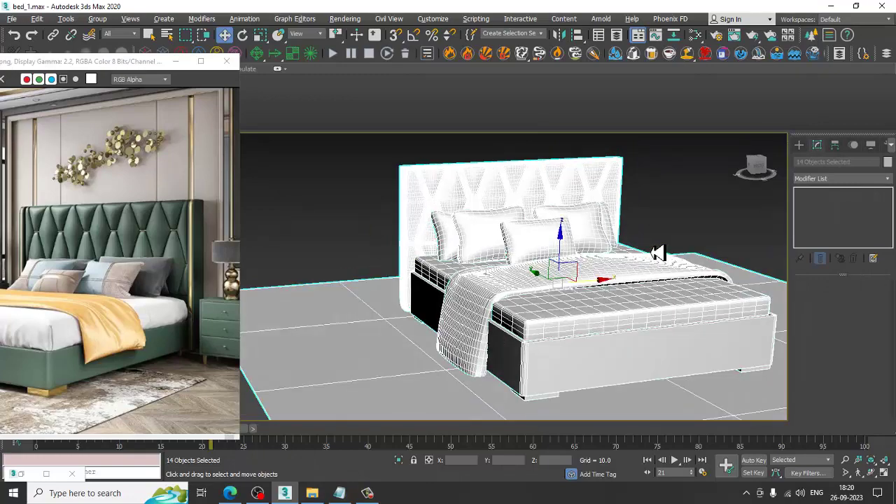
pyautogui.moveTo(574, 255)
pyautogui.keyDown('alt'); pyautogui.mouseDown(button='middle')
pyautogui.moveTo(566, 244)
pyautogui.moveTo(577, 251)
pyautogui.mouseUp(button='middle'); pyautogui.keyUp('alt')
pyautogui.click(601, 223)
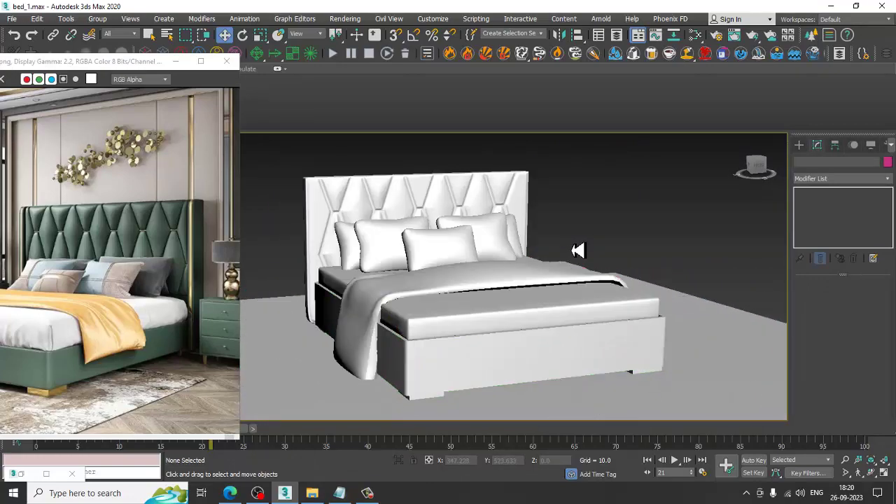
pyautogui.moveTo(596, 374)
pyautogui.keyDown('alt'); pyautogui.mouseDown(button='middle')
pyautogui.moveTo(390, 370)
pyautogui.moveTo(424, 374)
pyautogui.moveTo(452, 328)
pyautogui.moveTo(480, 316)
pyautogui.moveTo(514, 323)
pyautogui.mouseUp(button='middle'); pyautogui.keyUp('alt')
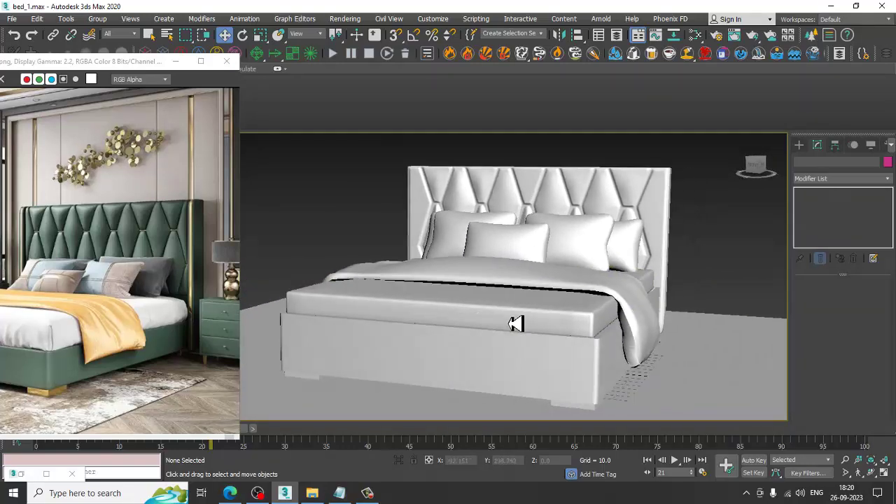
# Step: Place the reference photo beside the bed and continue the Notepad notes after 'Lets get Started..'
pyautogui.moveTo(82, 67); pyautogui.dragTo(110, 97)
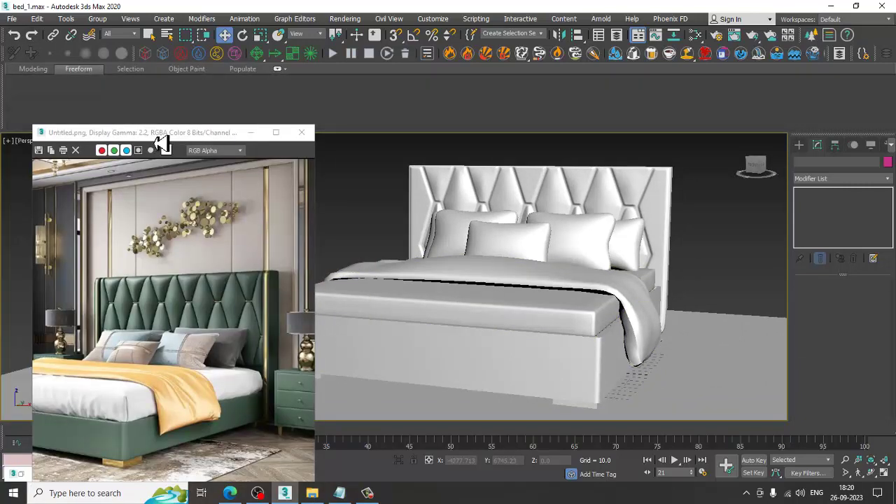
pyautogui.moveTo(154, 133); pyautogui.dragTo(125, 71)
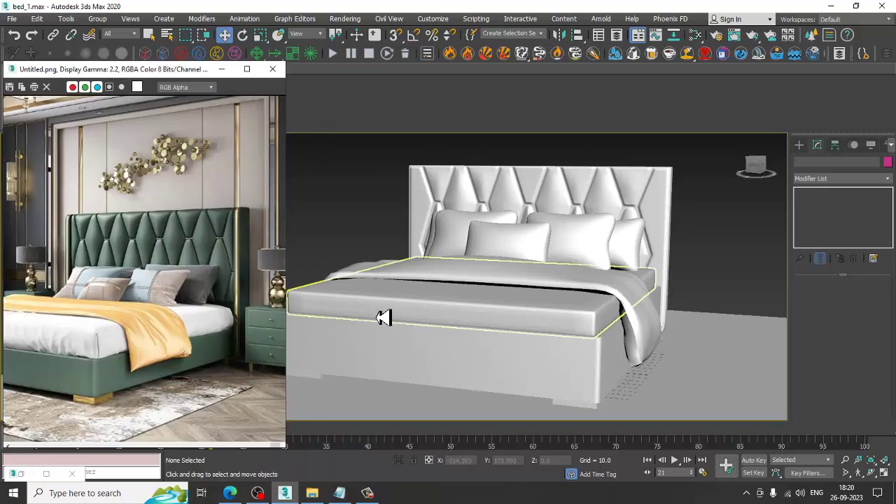
pyautogui.keyDown('alt'); pyautogui.moveTo(502, 330); pyautogui.dragTo(720, 271, button='middle'); pyautogui.keyUp('alt')
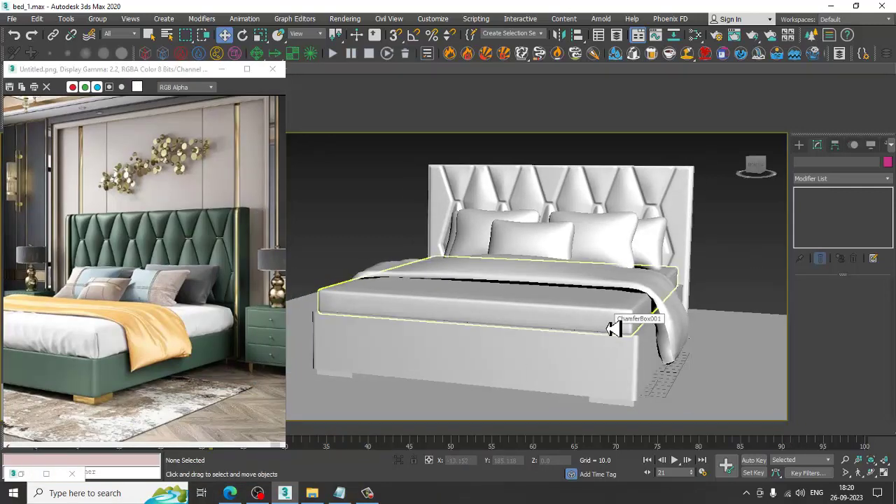
pyautogui.click(343, 494)
pyautogui.click(283, 161)
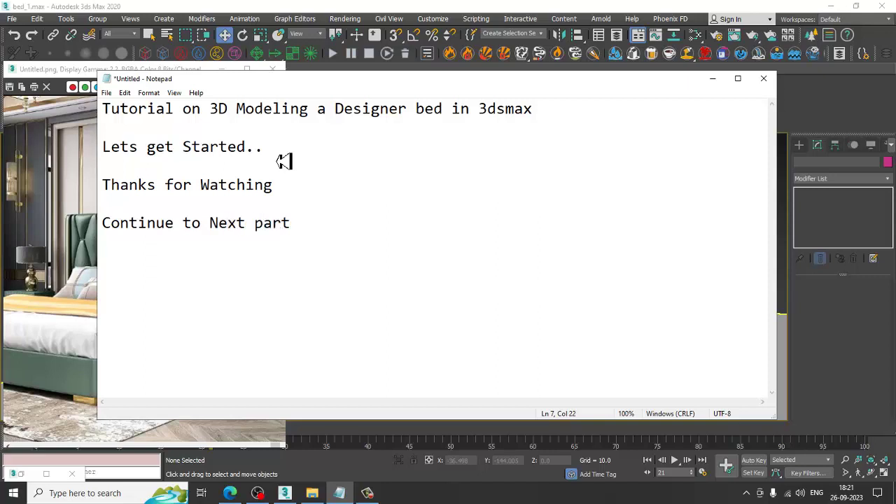
# Step: Minimize the finished Notepad notes to show the shaded bed again
pyautogui.click(722, 80)
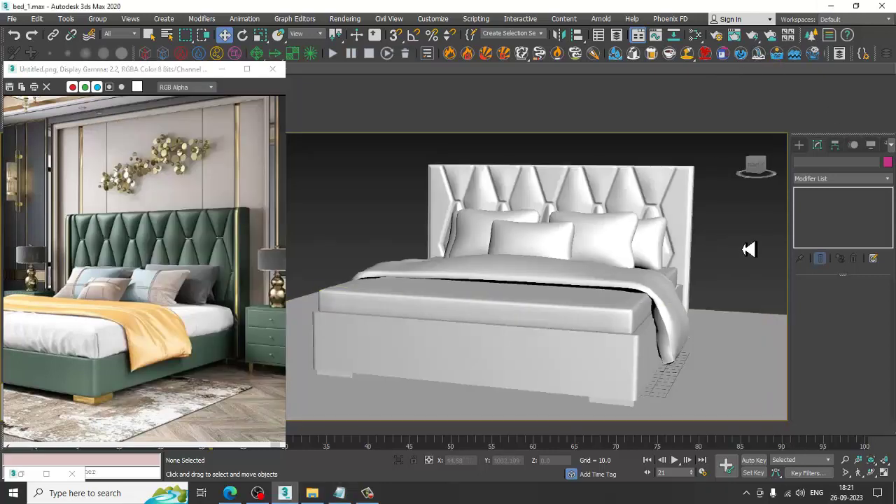